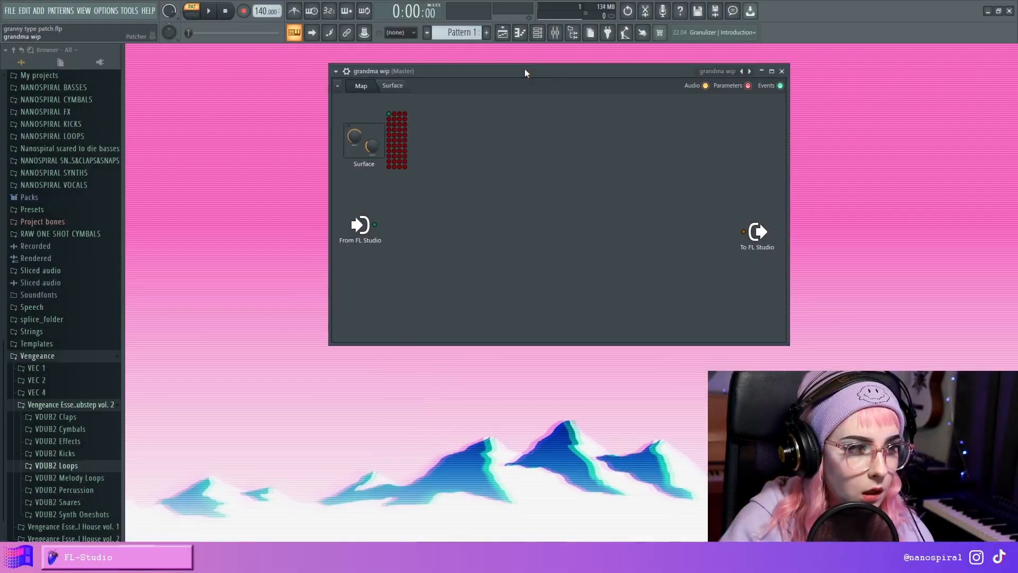
Step: Add a Sytrus plugin to the grandma wip Patcher map
left_click_drag(524, 68, 524, 92)
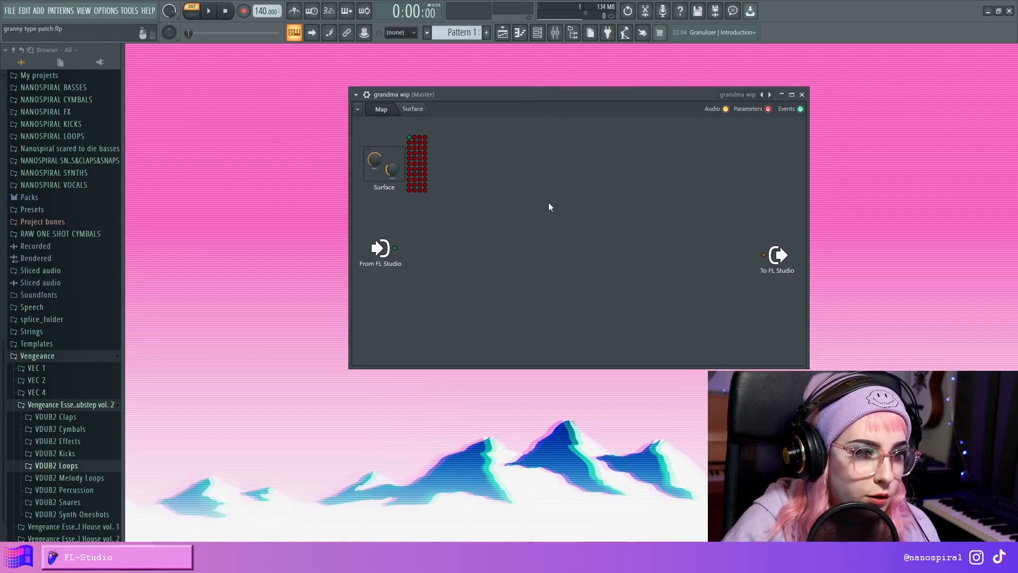
right_click(466, 201)
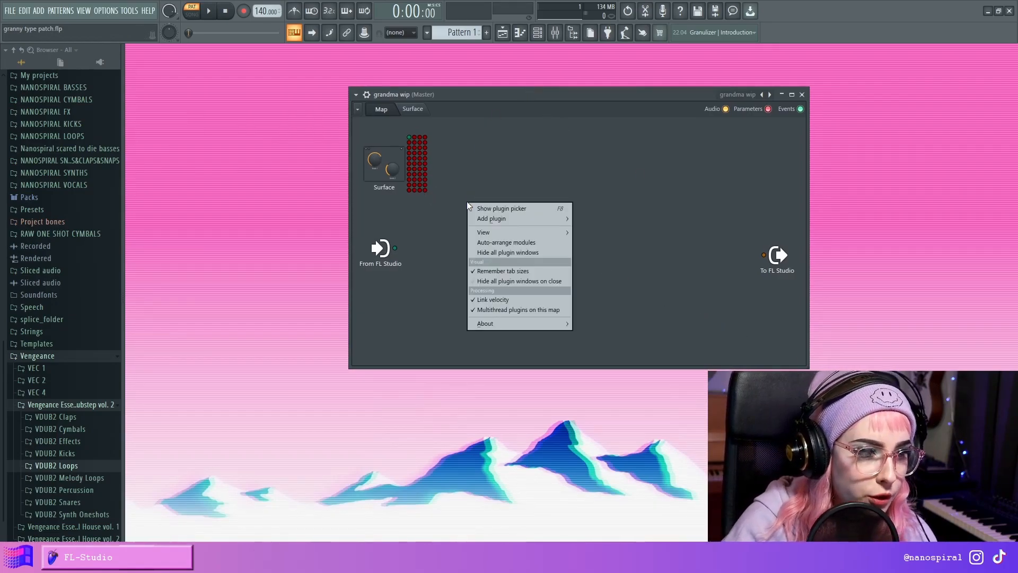
left_click(477, 321)
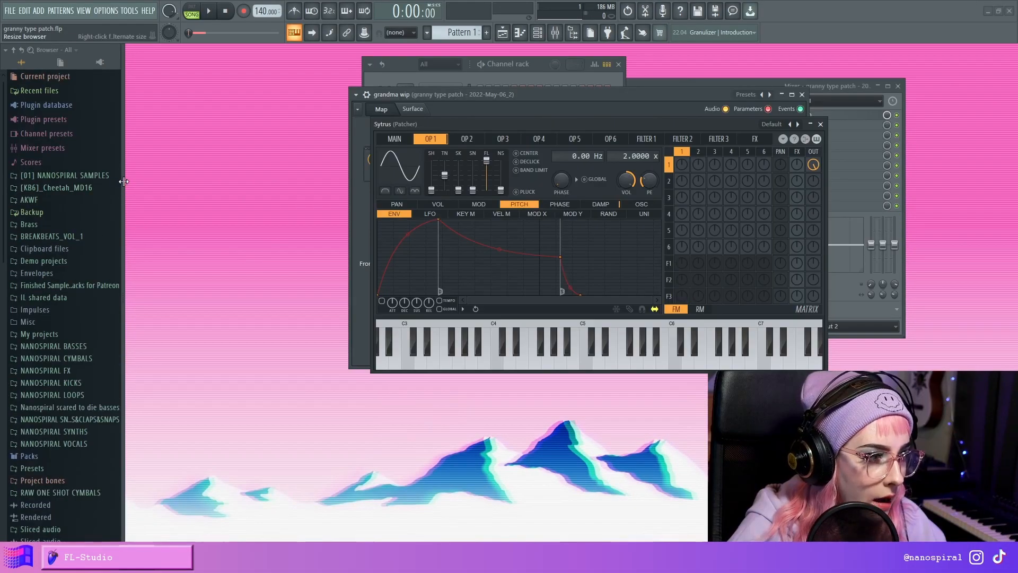
Step: Widen the file browser and find the AKWF_bw_tri waveforms inside the AKWF folder
left_click_drag(123, 182, 151, 181)
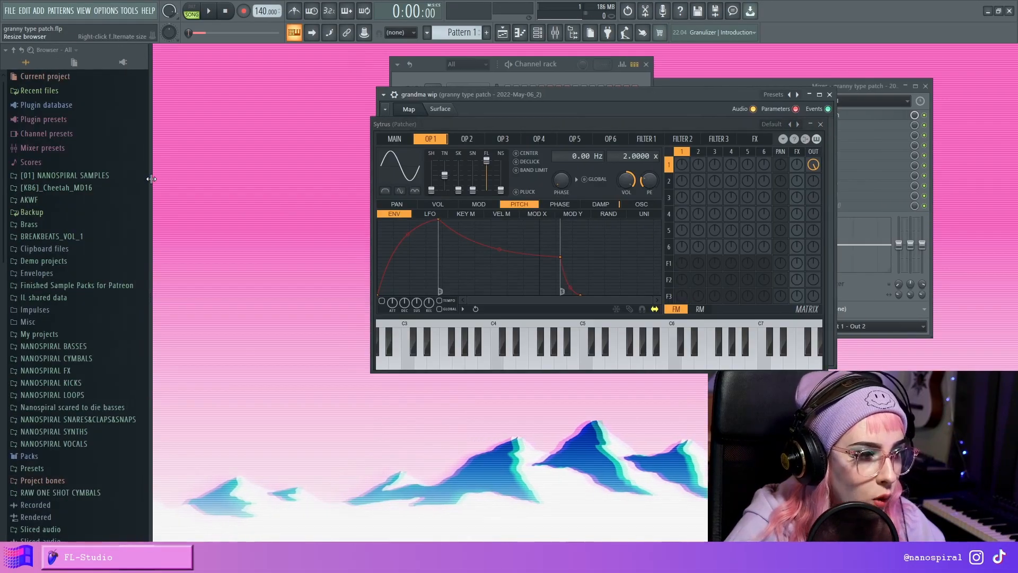
left_click(39, 204)
scroll(110, 300, "down", 8)
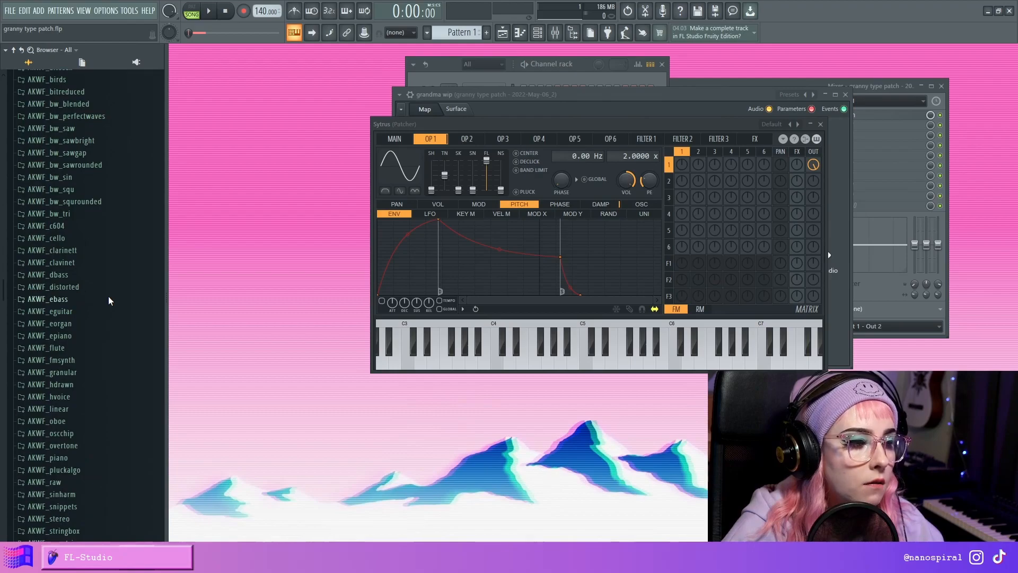
scroll(109, 301, "up", 10)
scroll(136, 284, "down", 10)
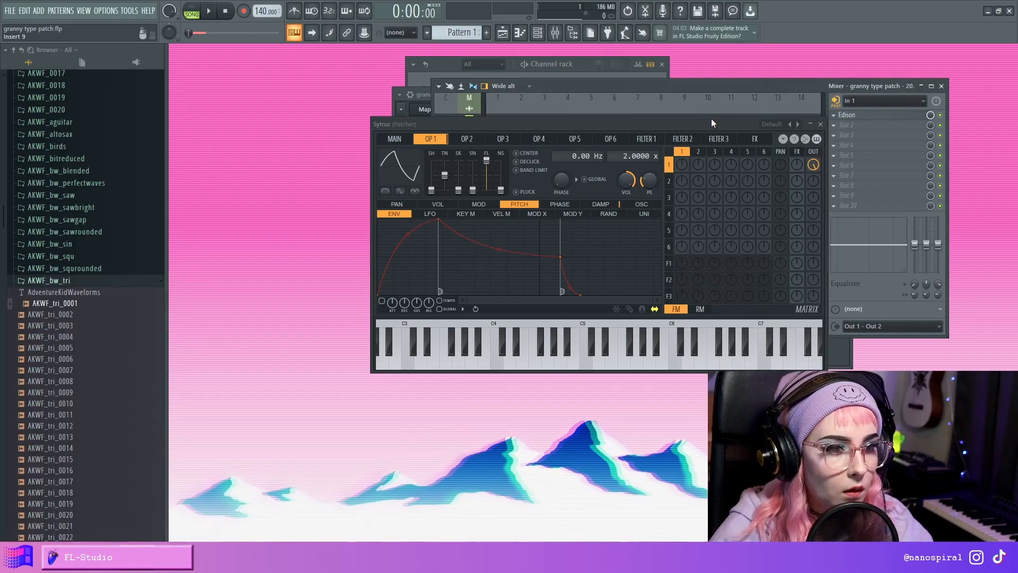
Step: Add a Wave Candy oscilloscope to mixer effect slot 2, keeping the Sytrus window clear of it
left_click_drag(707, 123, 676, 301)
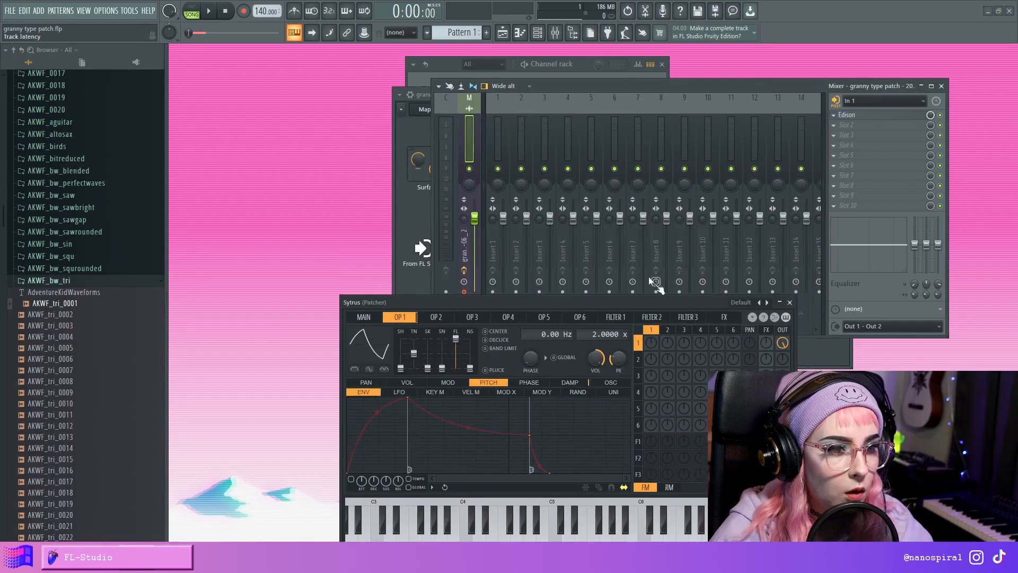
left_click(841, 125)
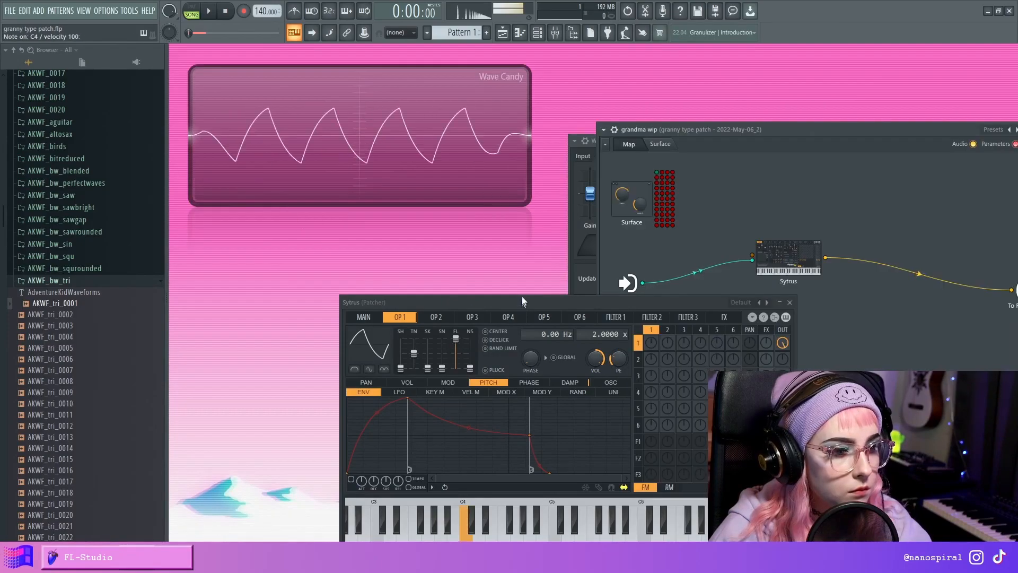
left_click_drag(521, 303, 514, 258)
Step: Audition the AKWF_tri waveforms on Sytrus operator 1 with test notes and load AKWF_tri_0005
left_click_drag(48, 314, 375, 296)
key("w")
key("e")
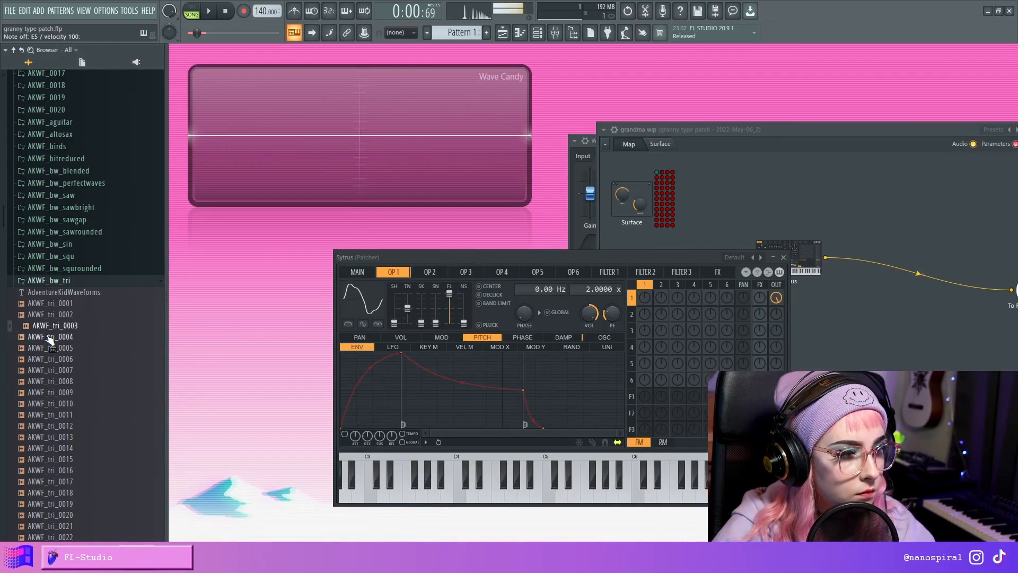
left_click(51, 347)
Step: Show operator 1's oscillator harmonics and examine them from the first to the highest harmonics
left_click(604, 337)
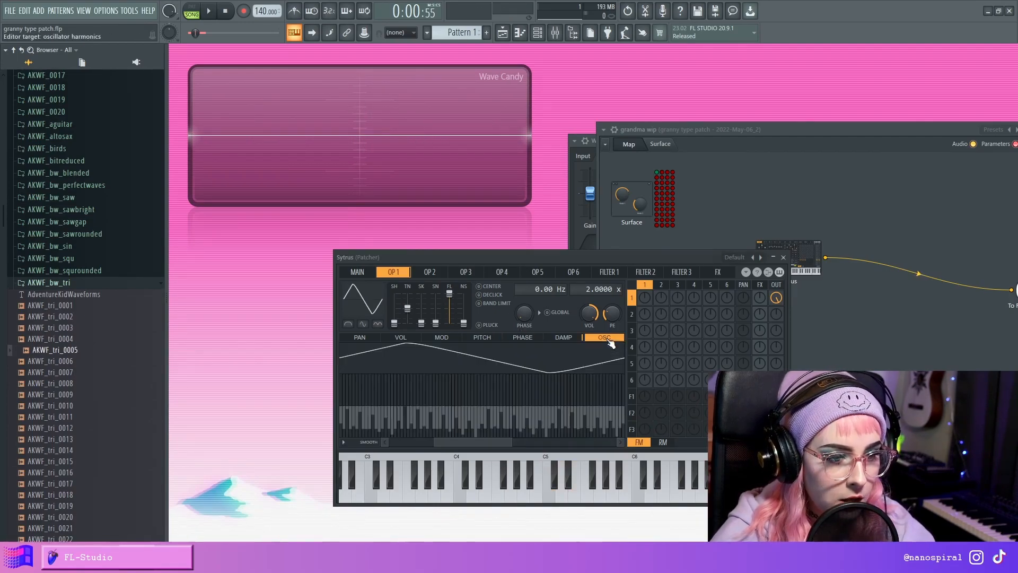
left_click_drag(462, 442, 617, 442)
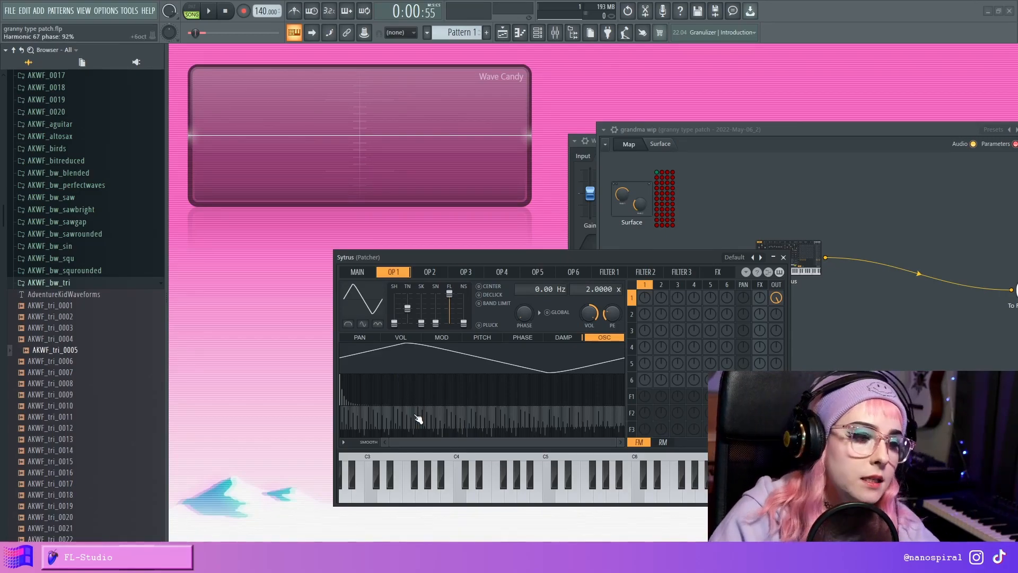
scroll(420, 443, "up", 5)
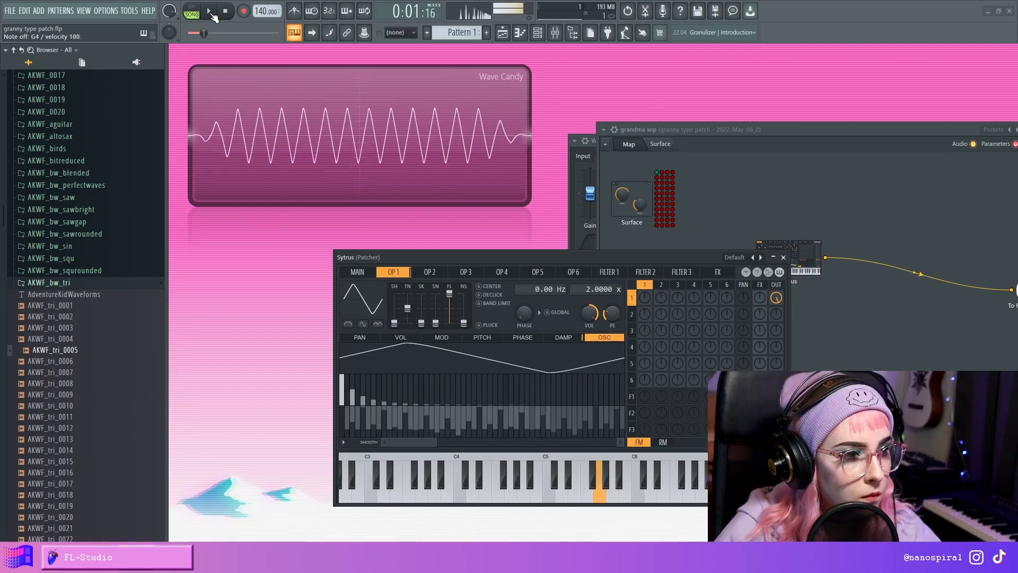
Step: Play, pause and restart the song to listen to the sound against the oscilloscope
left_click(225, 10)
left_click(209, 14)
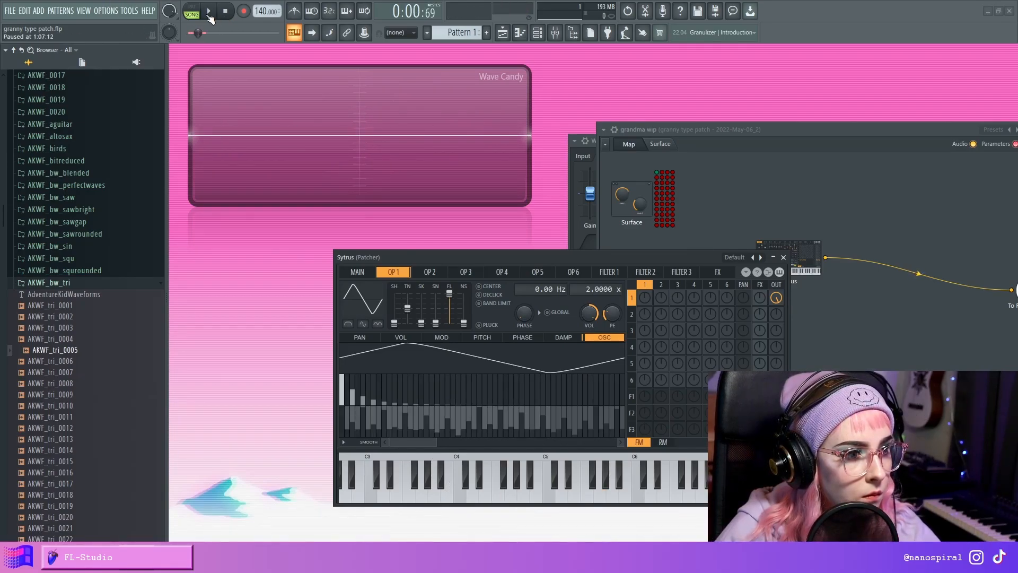
left_click(209, 15)
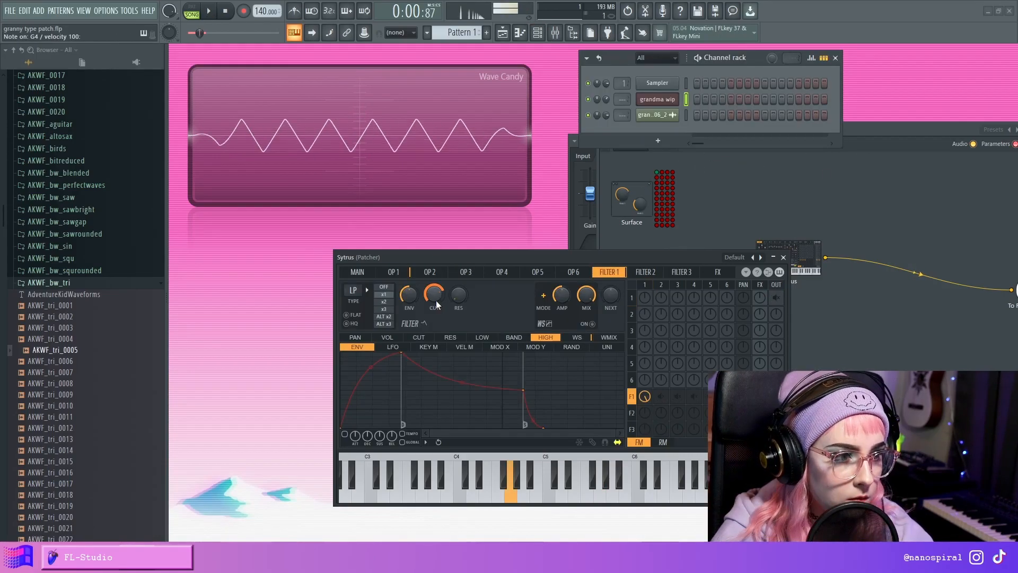
left_click(210, 14)
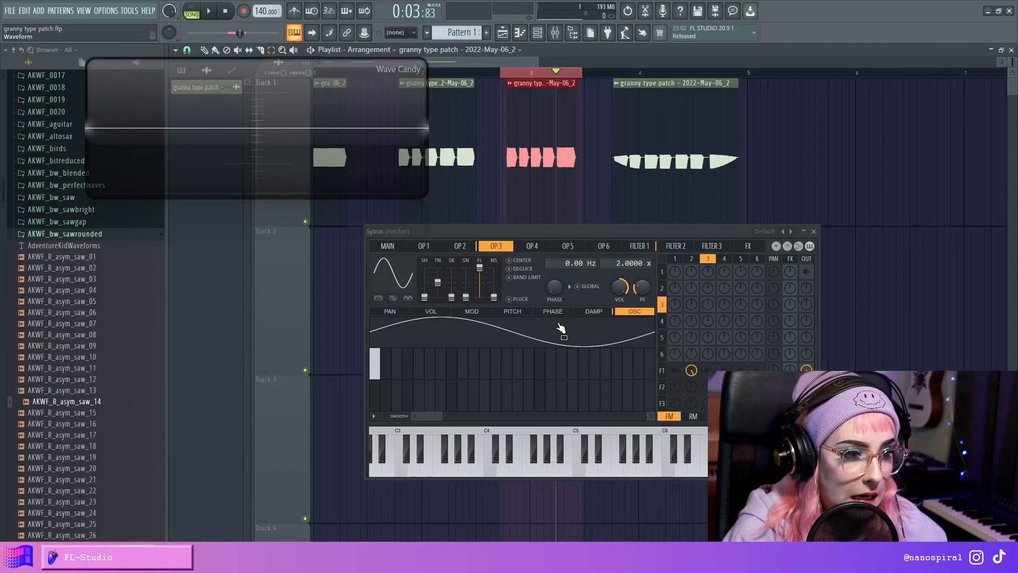
Step: Compare the oscillator waveforms of Sytrus operators 1, 2 and 3
left_click(424, 245)
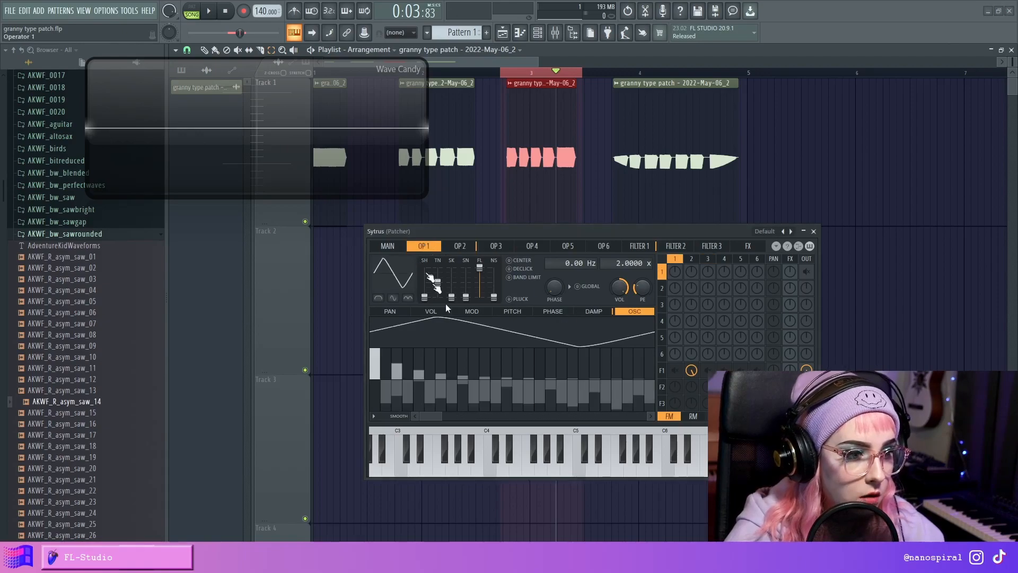
left_click(460, 246)
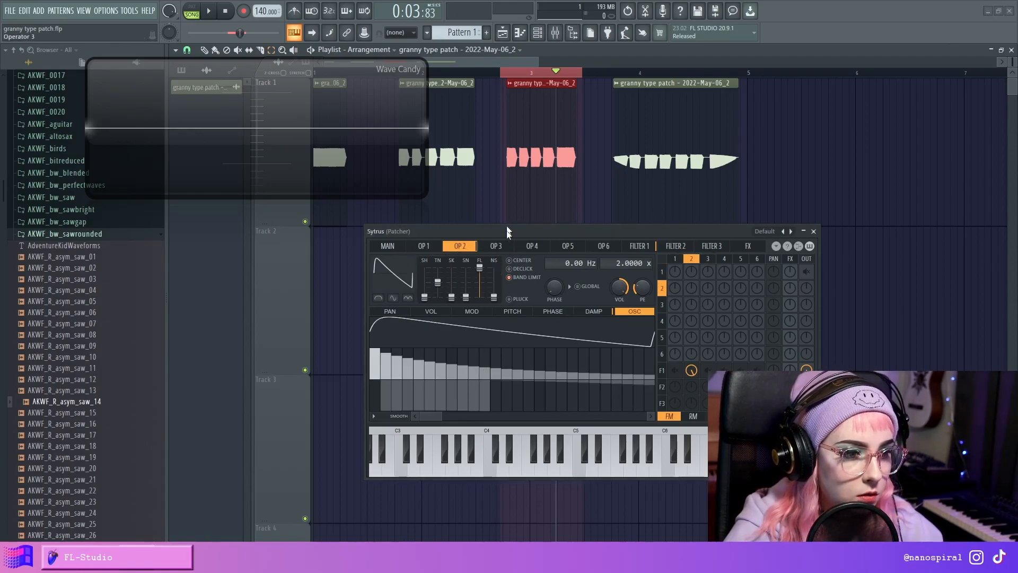
left_click(495, 245)
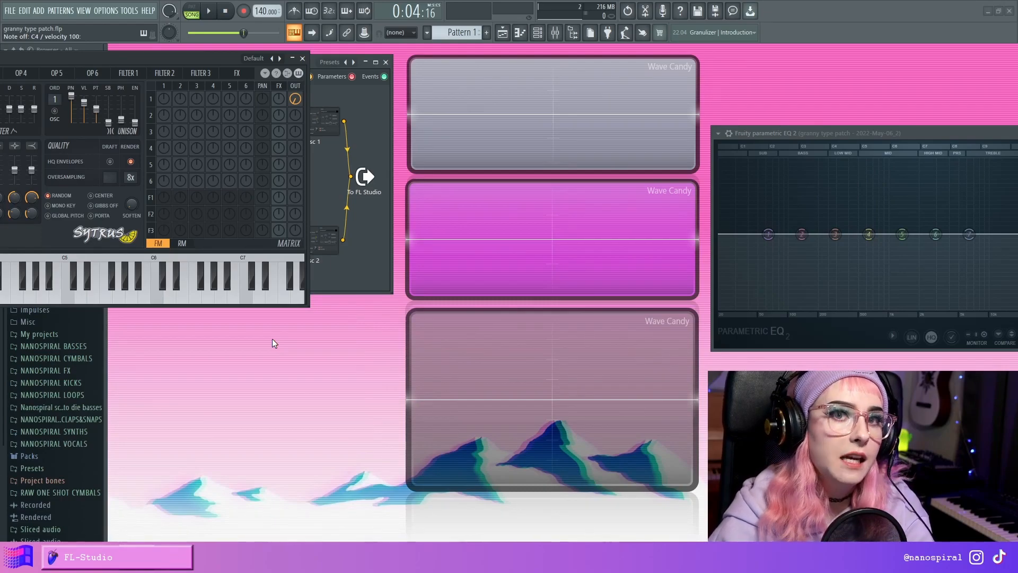
Step: Bring the osc 2 Sytrus window fully into view and adjust its modulation X knob while sounding a note
left_click_drag(178, 59, 370, 42)
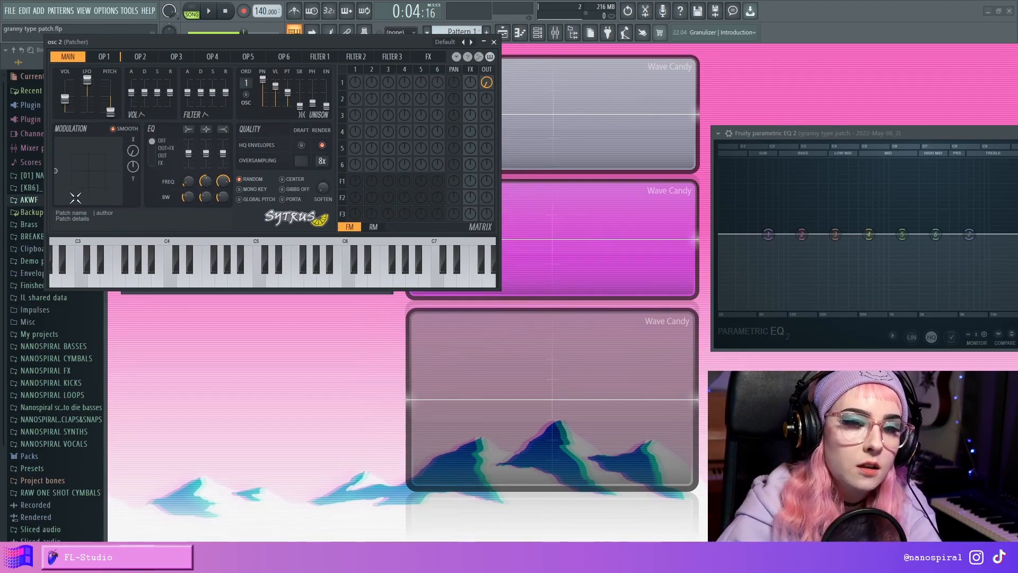
key("z")
mouse_move(133, 154)
left_mouse_down()
mouse_move(133, 145)
mouse_move(133, 172)
left_mouse_up()
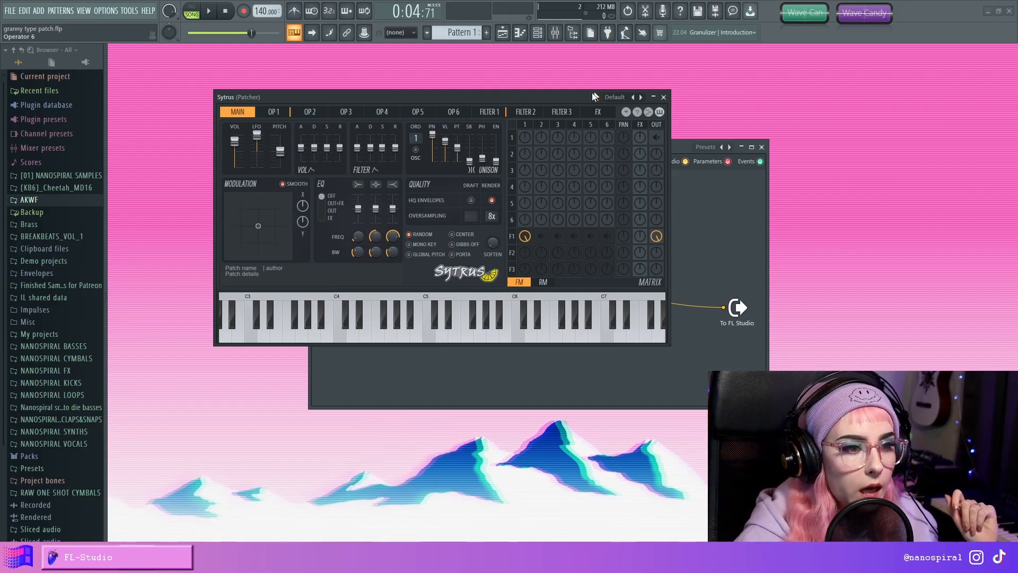
Step: Close the Sytrus window and rename its module on the Patcher map to OSC 1
left_click(663, 97)
right_click(479, 259)
left_click(499, 273)
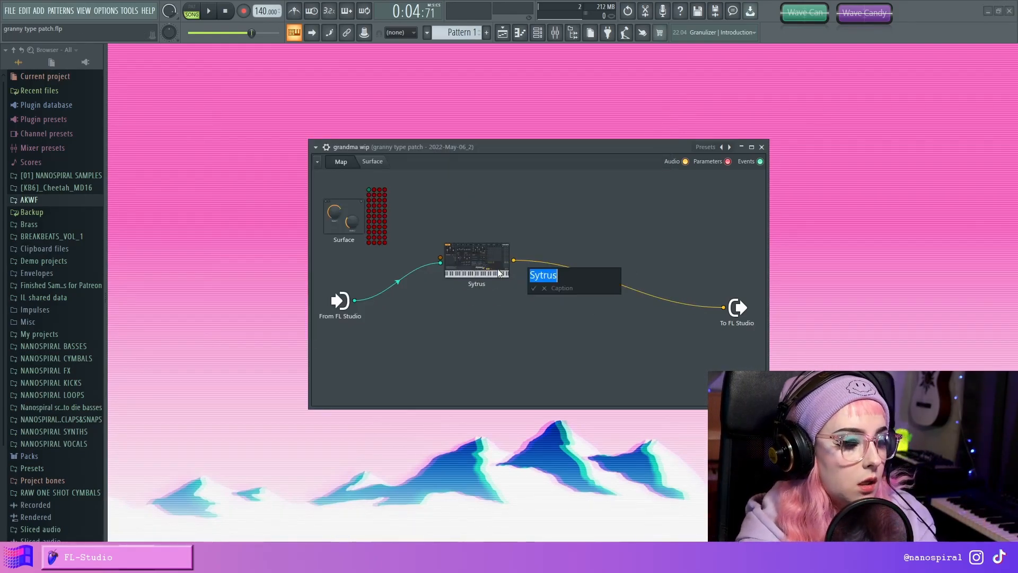
type("OSC 1")
key("Return")
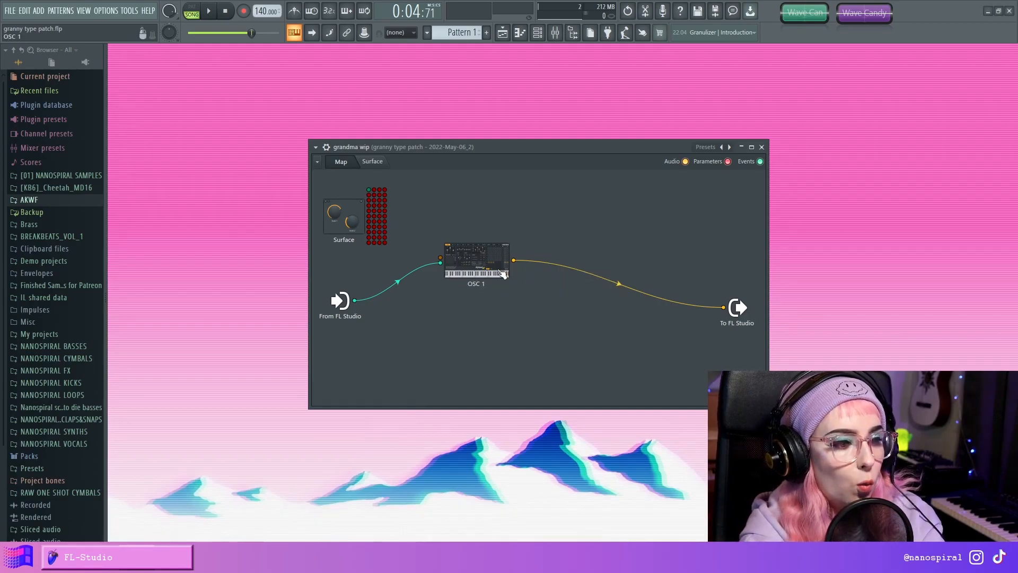
Step: Clone the OSC 1 Sytrus with its settings and place the copy directly below it on the map
right_click(486, 256)
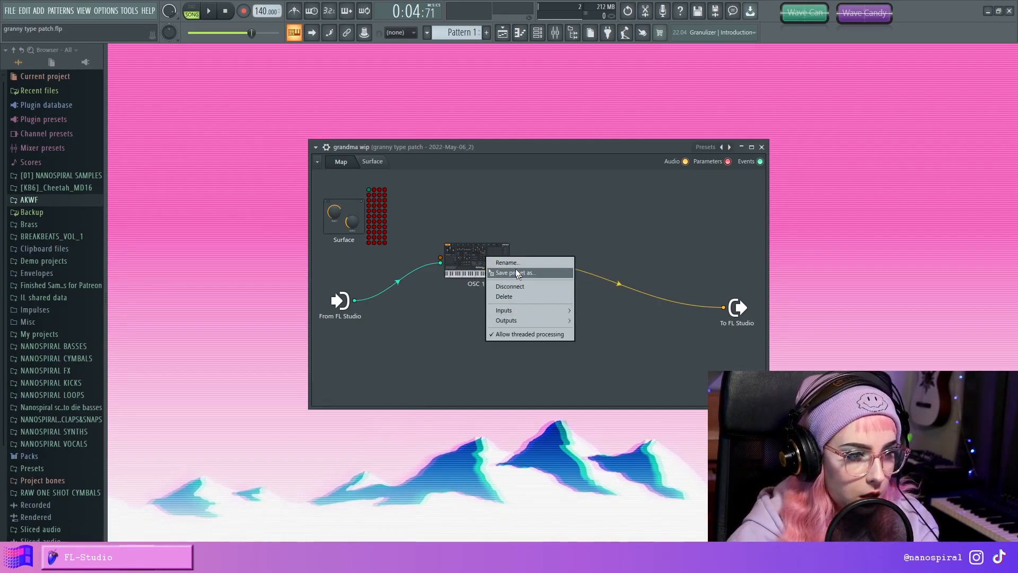
left_click(474, 317)
left_click(480, 318)
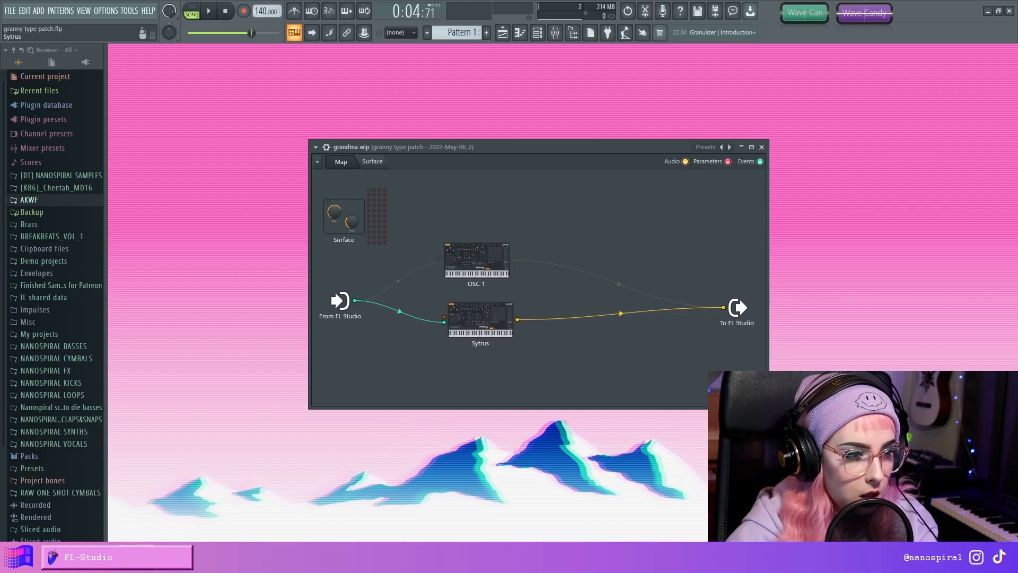
Step: Rename the copied Sytrus module to OSC 2
right_click(479, 324)
left_click(528, 332)
type("OS")
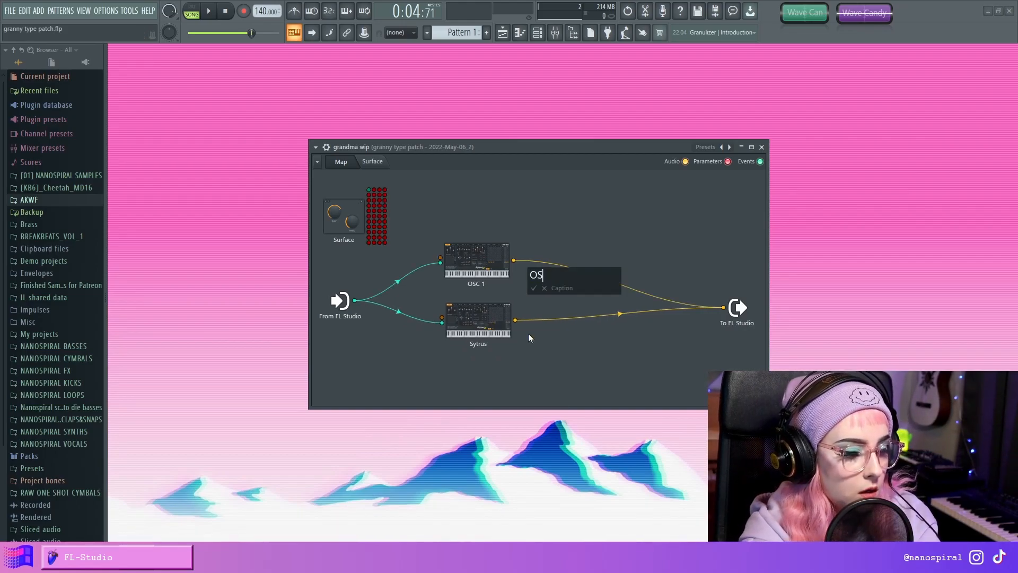
type("C 2")
key("Return")
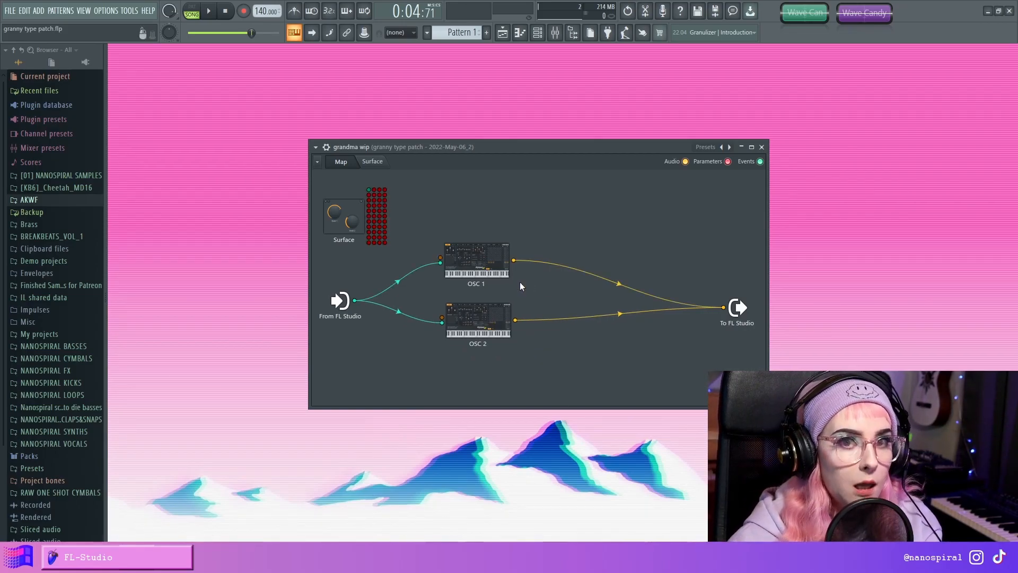
Step: Move OSC 1 and OSC 2 up the map and clone a third Sytrus named Noise below them
left_click_drag(493, 264, 491, 251)
left_click_drag(491, 318, 489, 297)
right_click(492, 300)
left_click(526, 316)
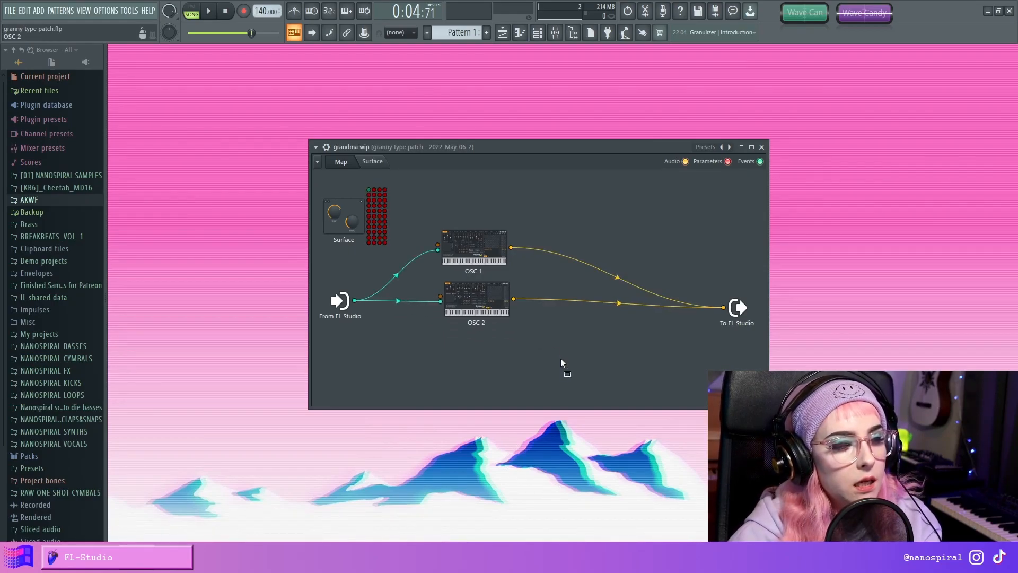
left_click_drag(567, 367, 483, 363)
right_click(483, 362)
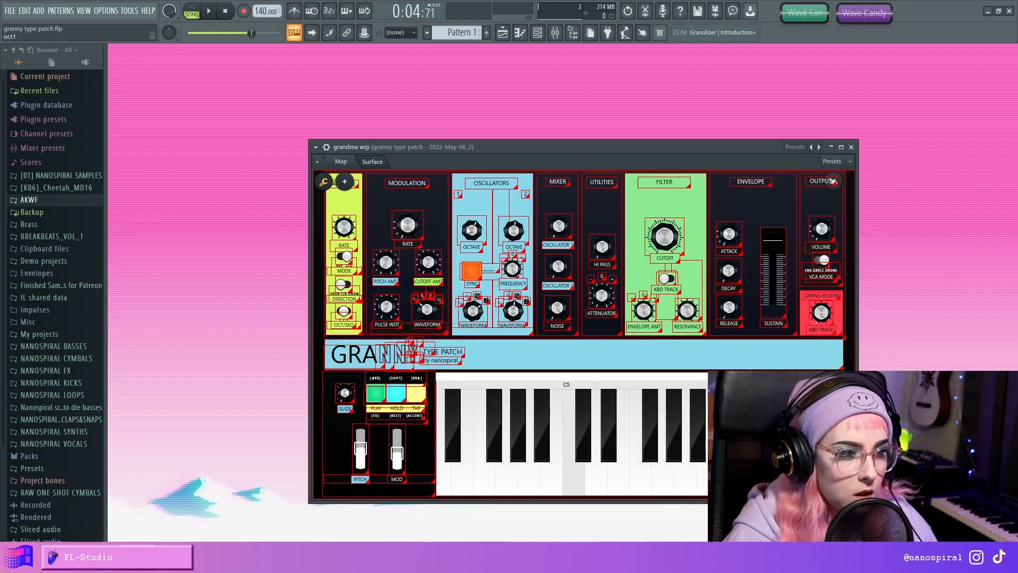
Step: Set the maximum value of oscillator 1's octave knob on the surface to 4
right_click(468, 230)
mouse_move(521, 264)
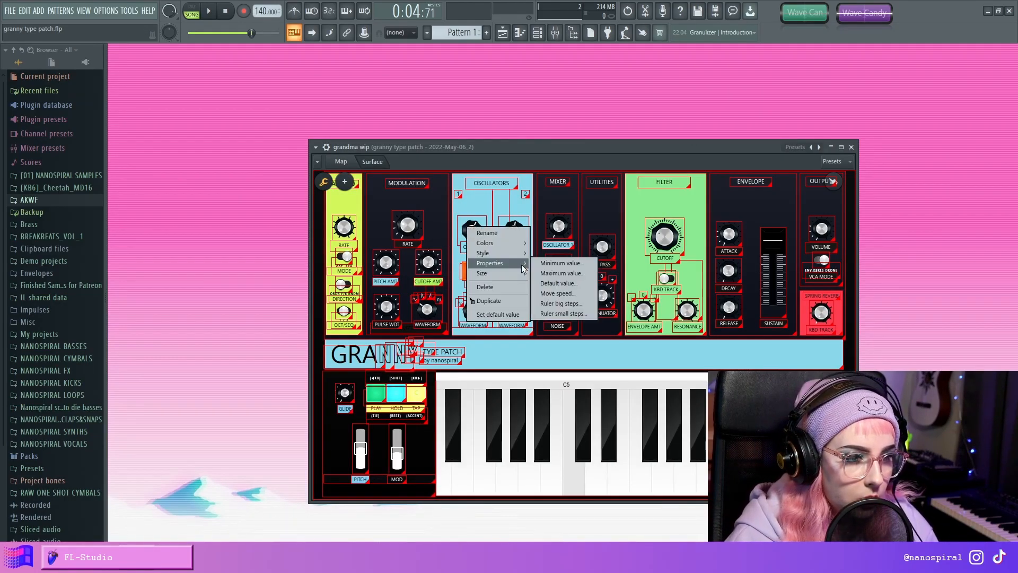
left_click(561, 273)
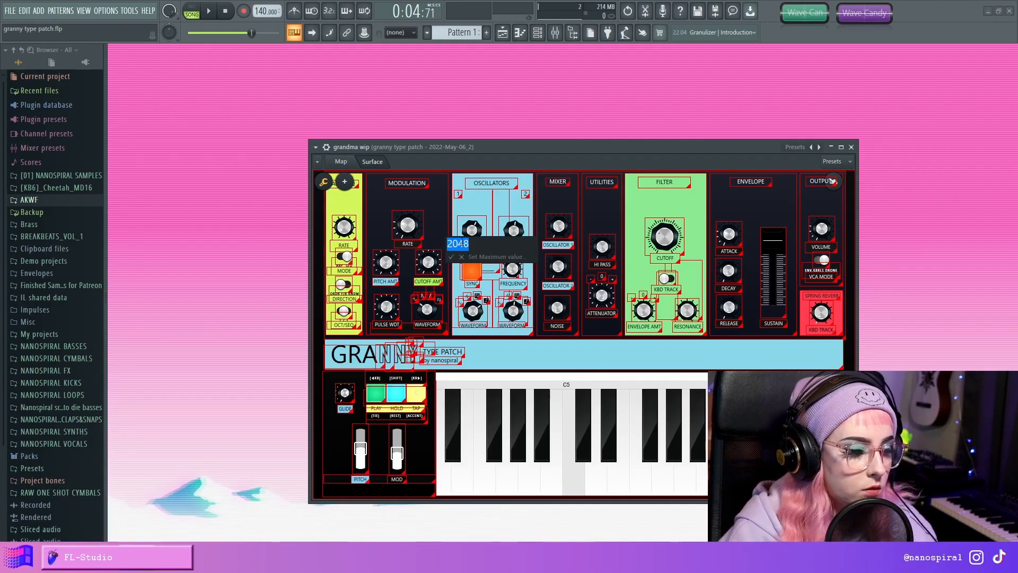
type("4")
key("Return")
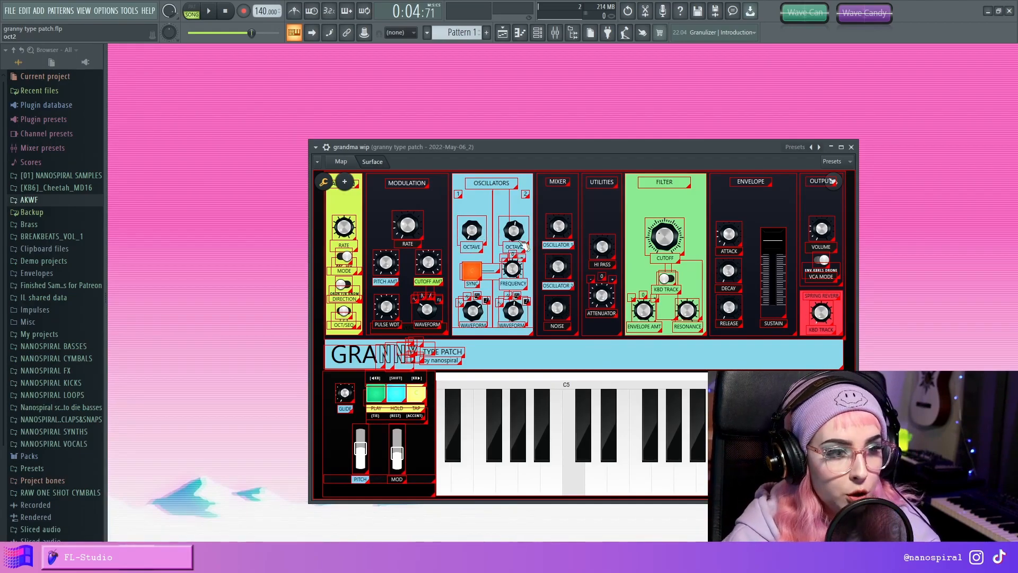
Step: Set the move speed of oscillator 1's octave knob to 2
right_click(473, 235)
mouse_move(507, 270)
left_click(558, 291)
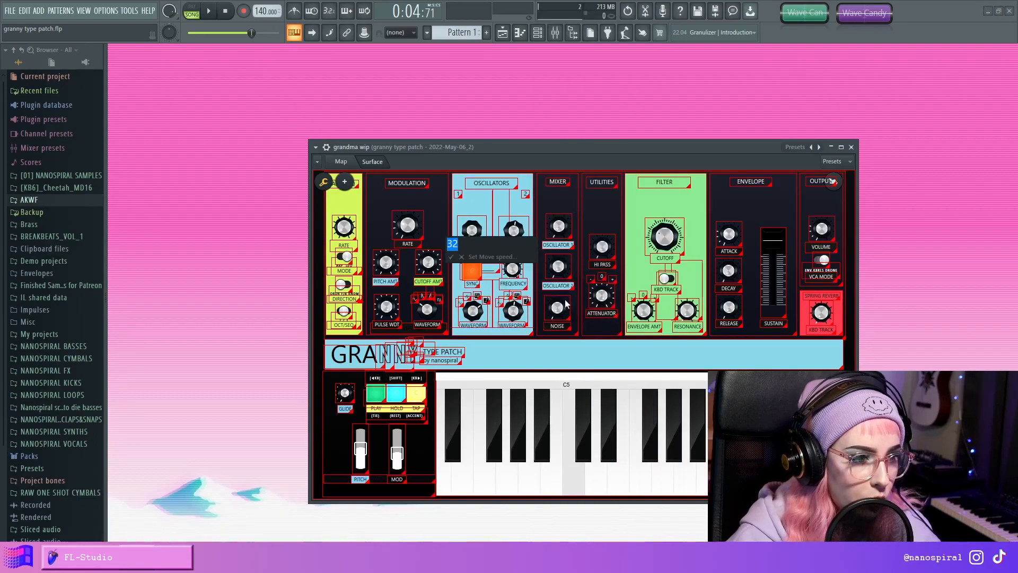
type("2")
key("Return")
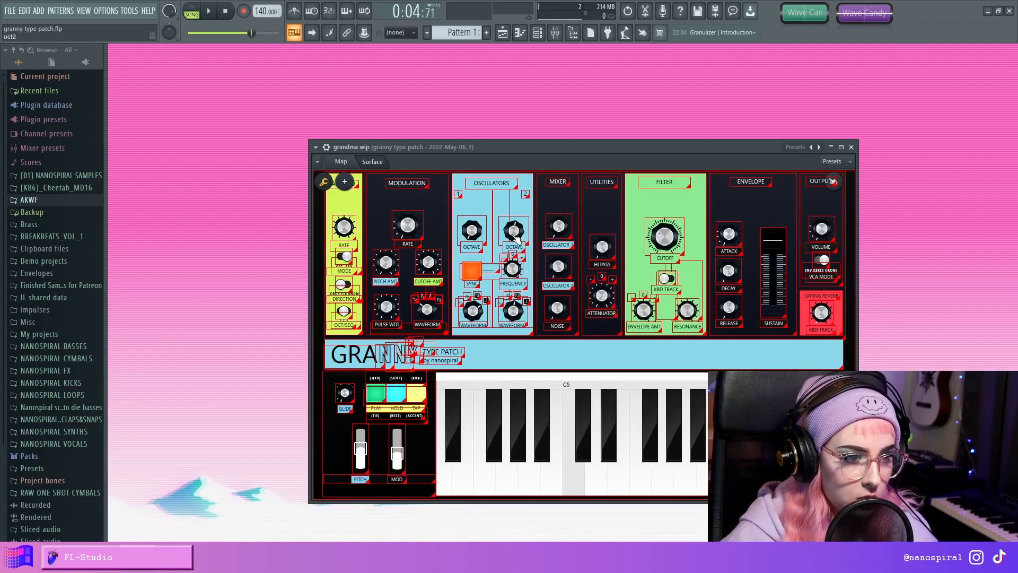
Step: Open the property options of oscillator 2's octave knob
right_click(512, 234)
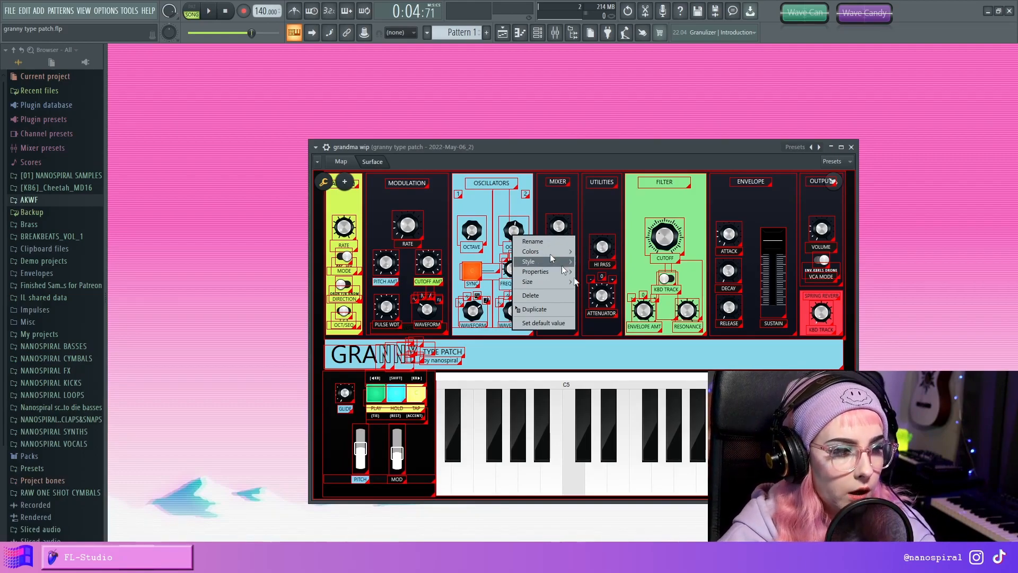
mouse_move(558, 275)
Step: Link the Surface's control output to OSC 1's Master pitch parameter on the Patcher map
left_click_drag(421, 198, 496, 234)
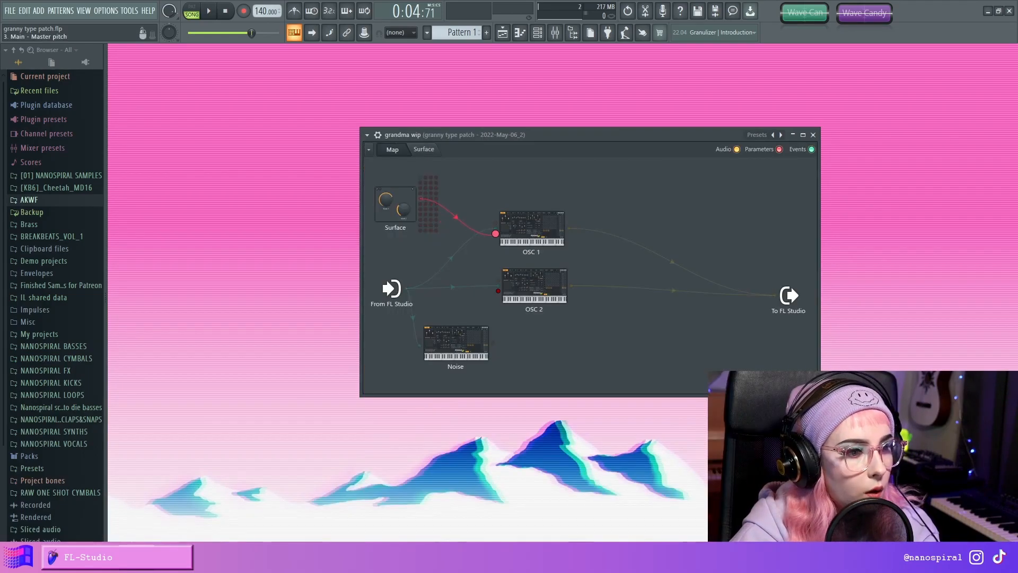
Step: Link the Surface's second octave control to OSC 2 on the map and test oscillator 1's octave knob with OSC 1 open
left_click_drag(421, 205, 498, 290)
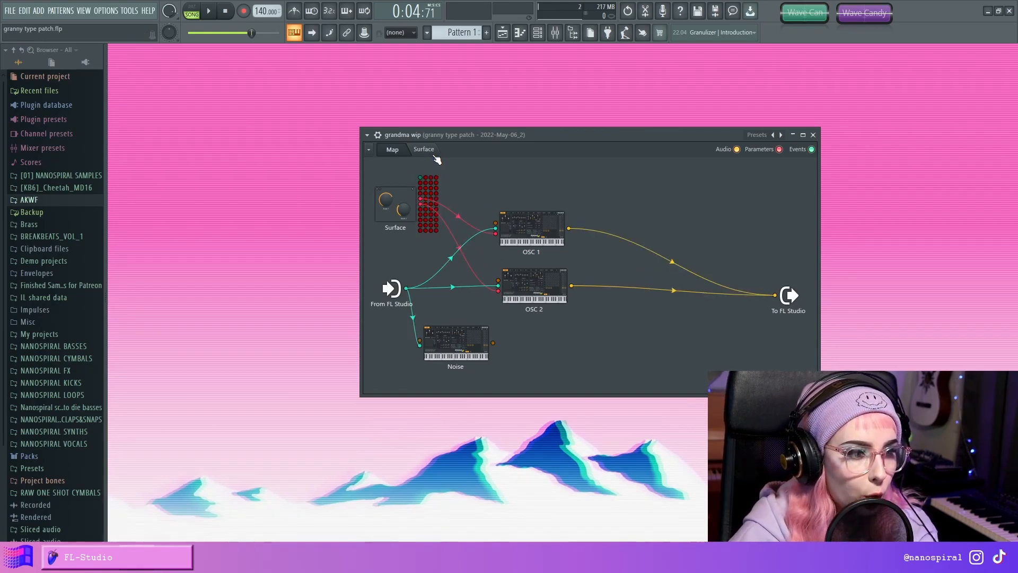
double_click(543, 225)
left_click_drag(521, 97, 545, 325)
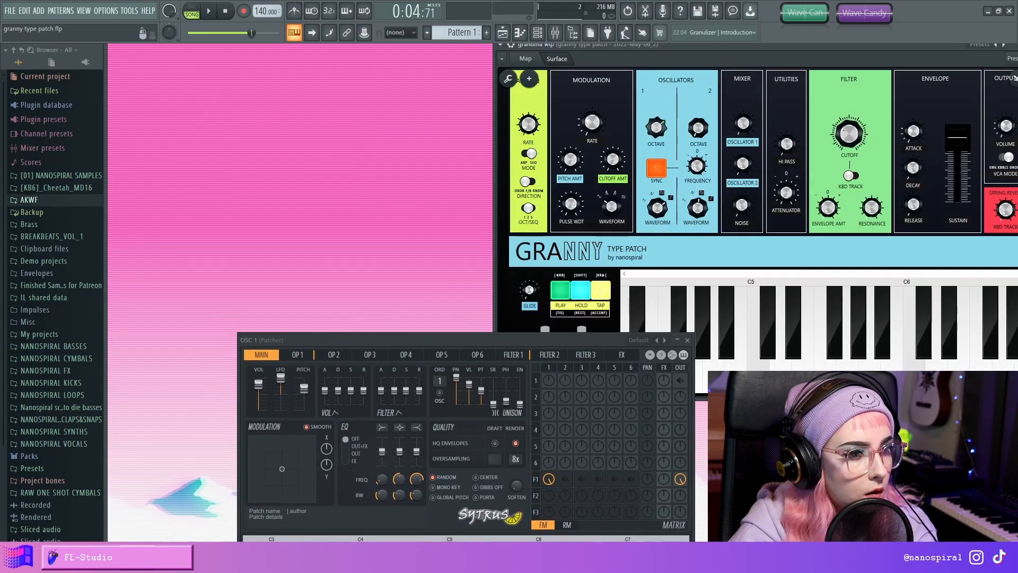
left_click_drag(656, 127, 656, 159)
Step: Edit the maximum value of oscillator 1's octave knob on the surface and open the options of oscillator 2's octave knob
left_click(508, 79)
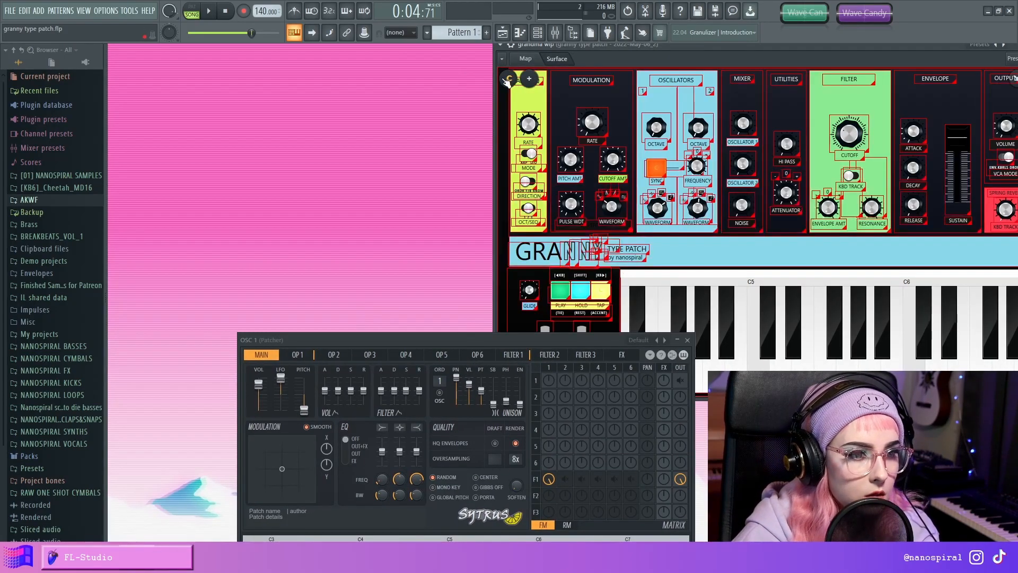
right_click(664, 137)
left_click(680, 177)
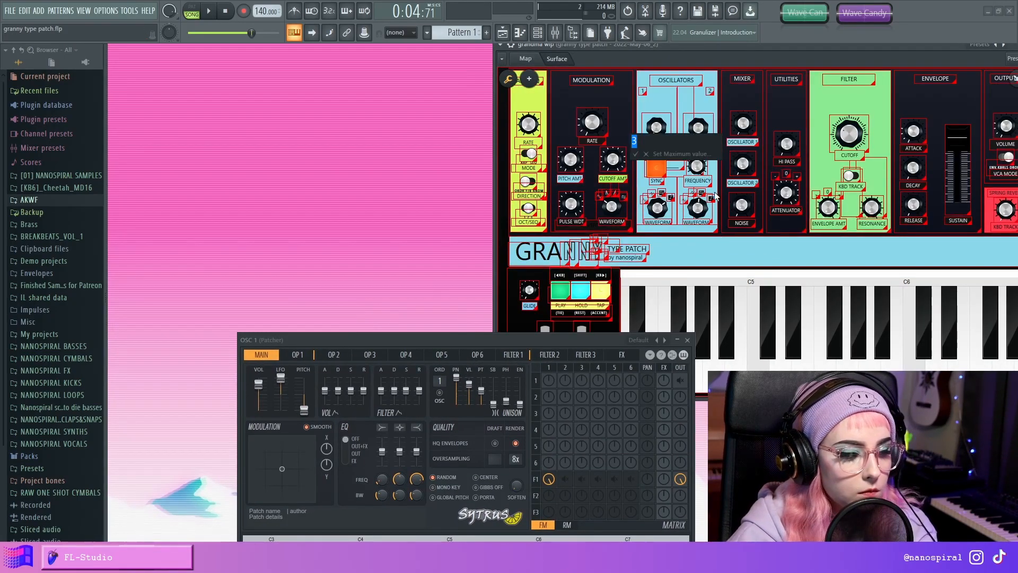
key("Return")
right_click(695, 126)
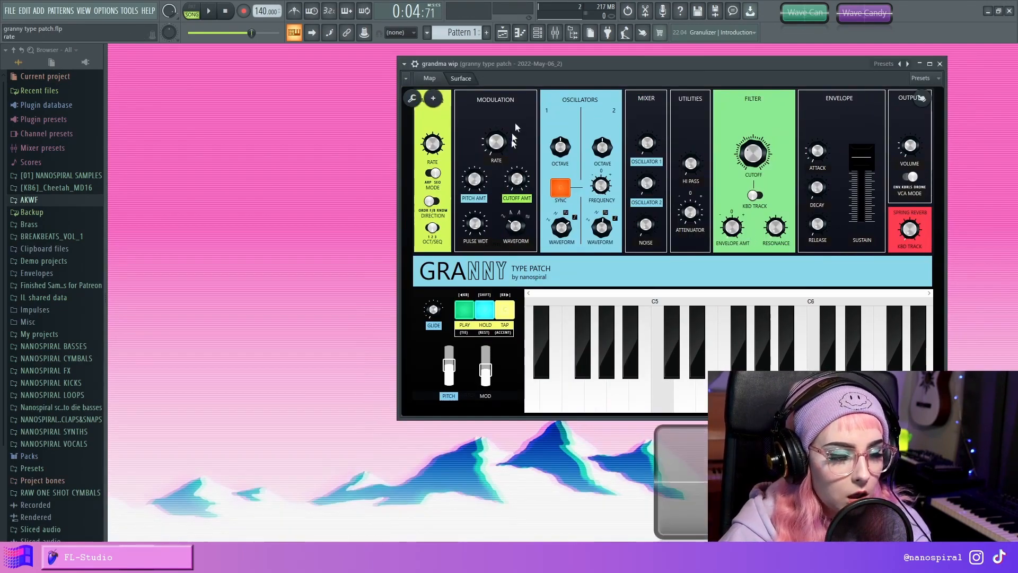
Step: Link the Surface's MIDI output to the voice inputs of OSC 1, OSC 2 and Noise on the map
left_click(436, 76)
left_click_drag(457, 107, 532, 158)
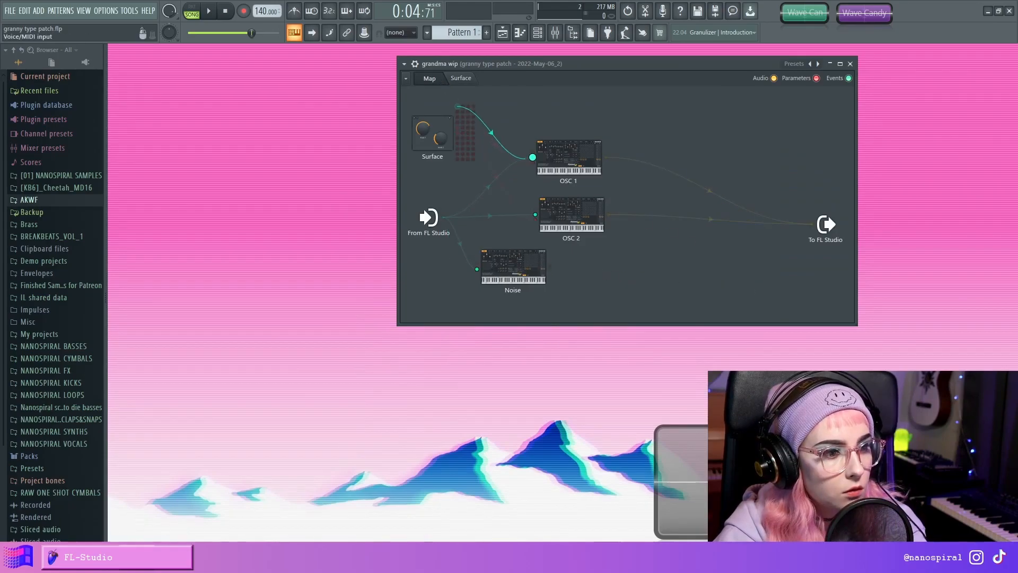
left_click_drag(457, 107, 535, 214)
left_click_drag(457, 106, 476, 269)
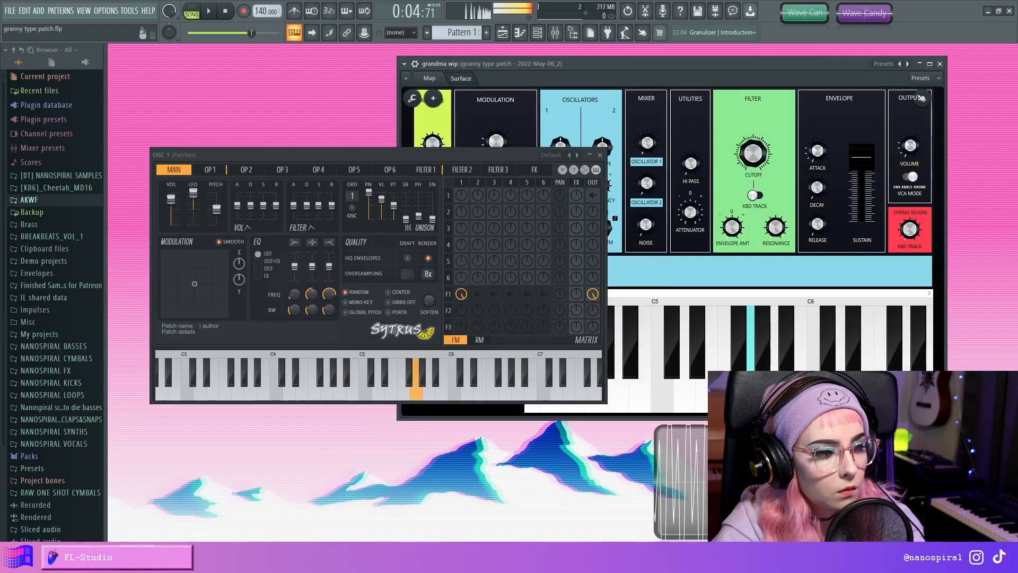
Step: Test OSC 1 with notes from the surface keyboard, move its window aside and return to the Patcher map
left_click(624, 402)
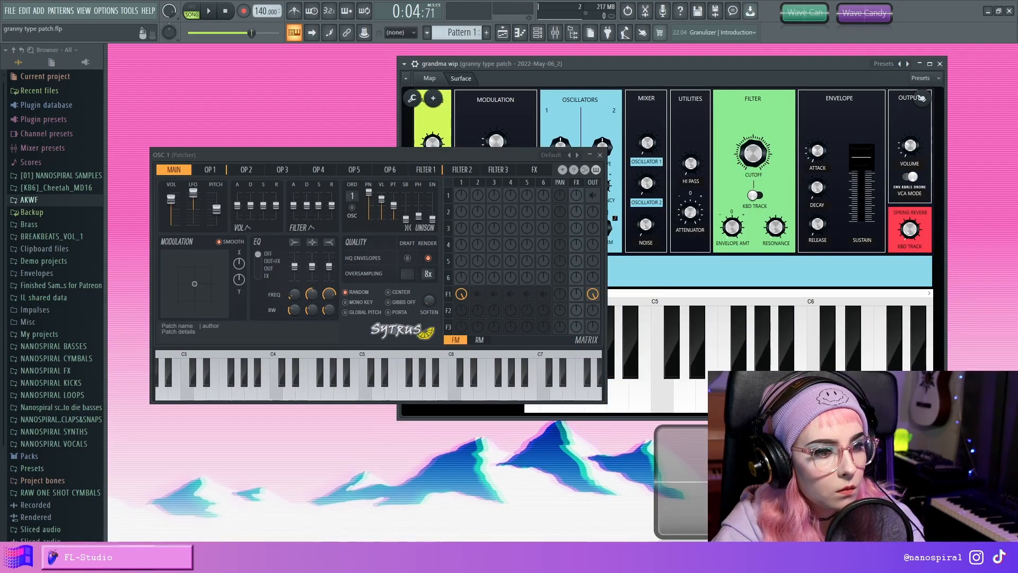
left_click_drag(499, 154, 256, 119)
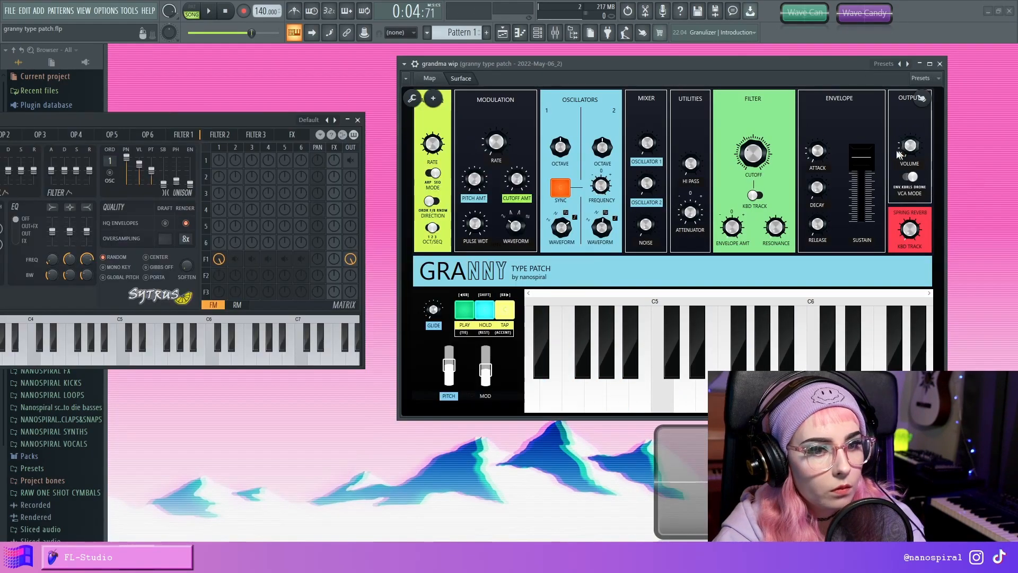
left_click(438, 78)
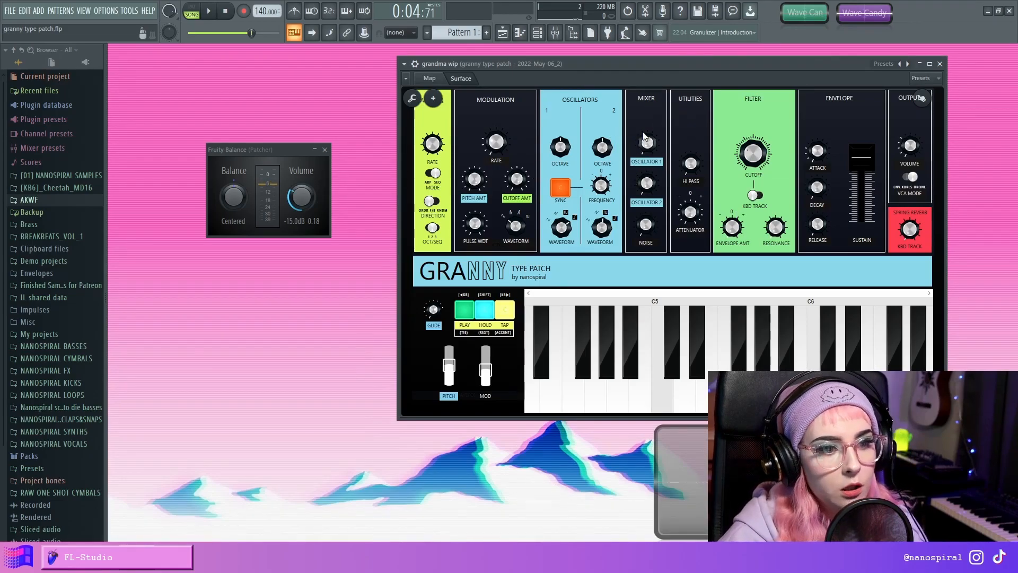
Step: Activate the Main volume parameter in both OSC 1 and OSC 2 so the map can link to it
left_click(429, 78)
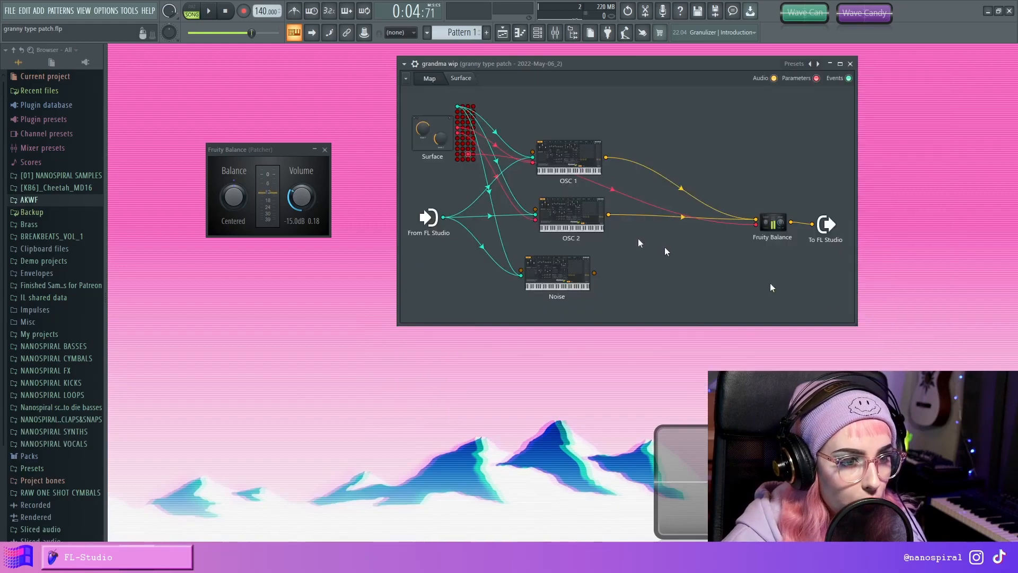
double_click(566, 154)
right_click(346, 169)
left_click(775, 124)
double_click(561, 215)
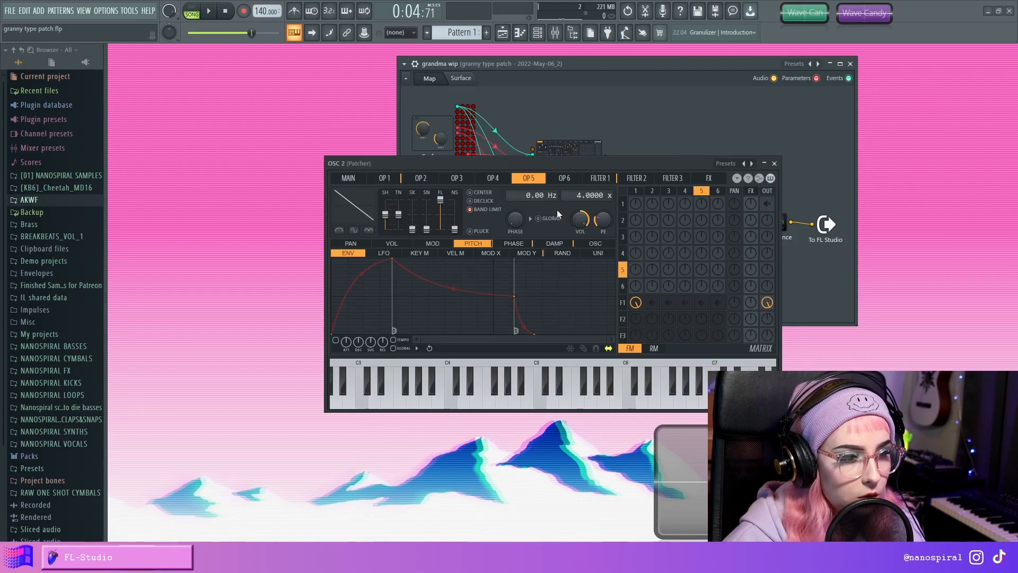
left_click(348, 178)
right_click(346, 209)
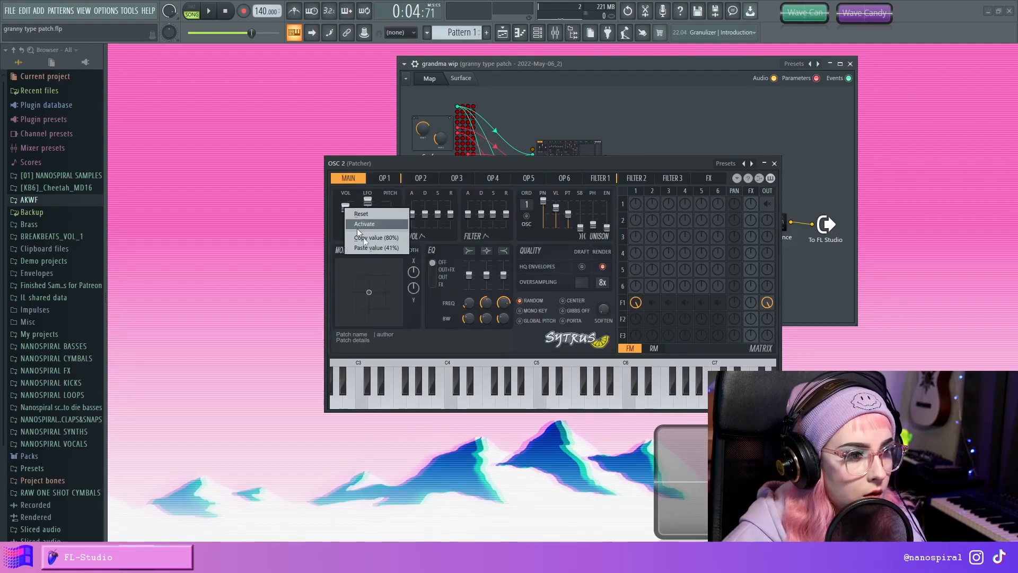
left_click(358, 224)
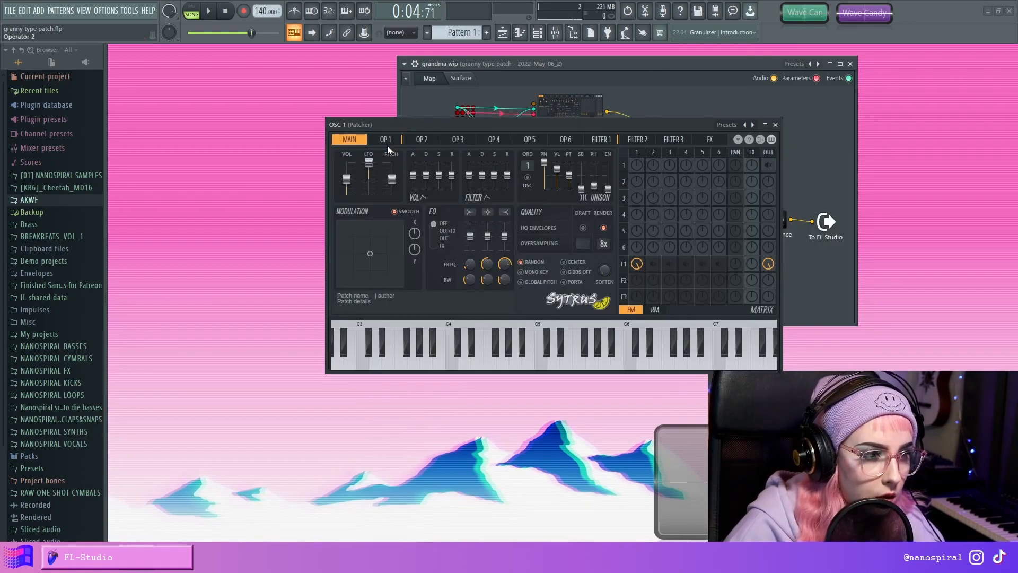
Step: Activate the volume parameters of OP 1 through OP 5 in OSC 1
left_click(385, 139)
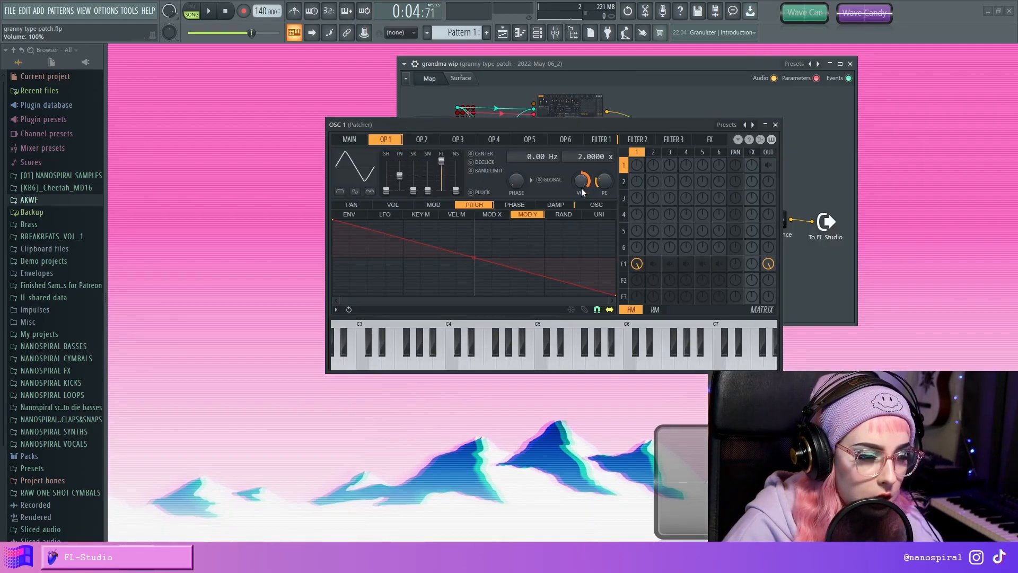
left_click(496, 142)
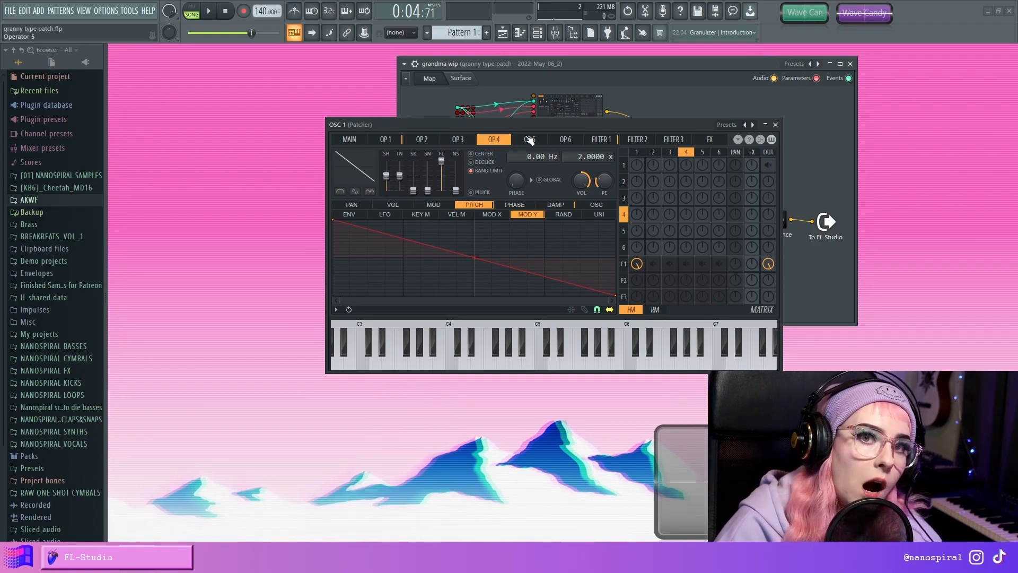
right_click(580, 179)
left_click(608, 191)
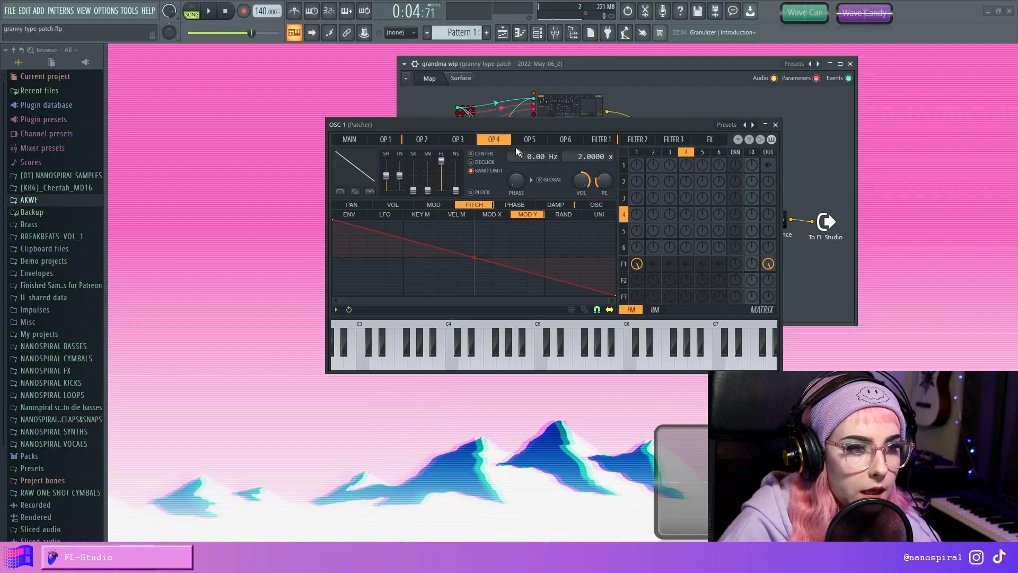
left_click(528, 140)
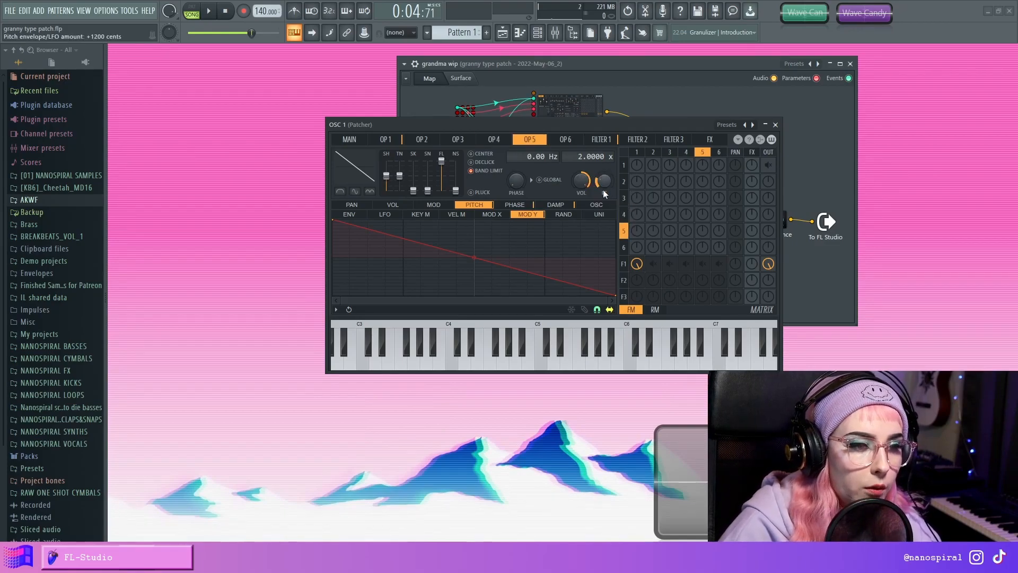
right_click(584, 184)
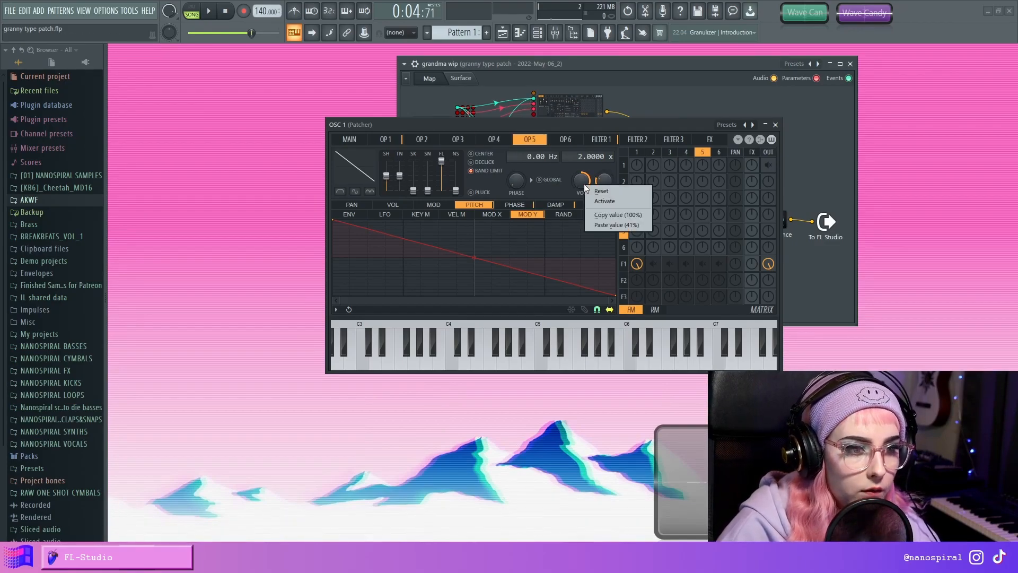
left_click(614, 202)
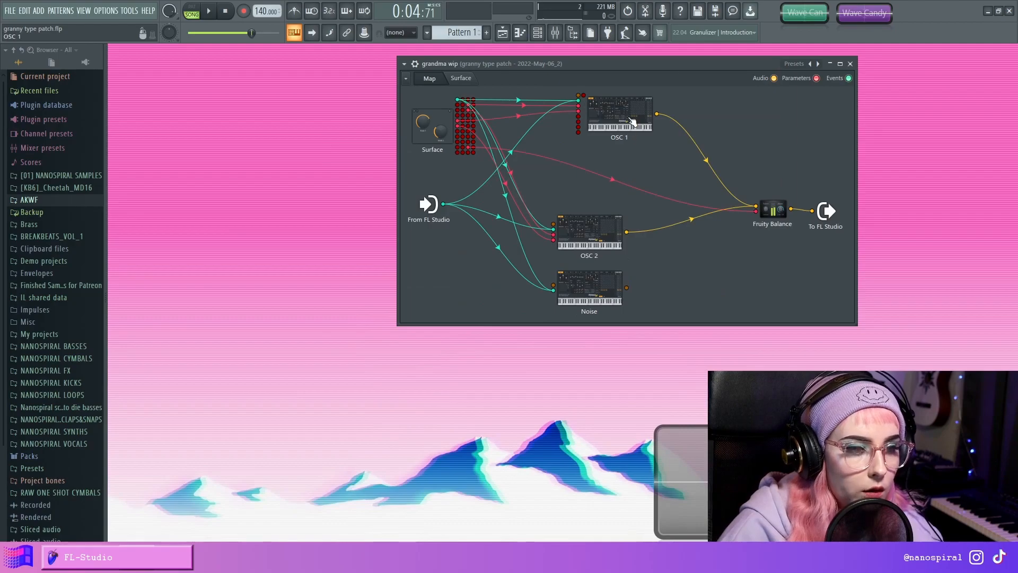
Step: Move OSC 1 closer to the Surface module on the map and clear the workspace around the Patcher's surface view
left_click_drag(630, 118, 606, 117)
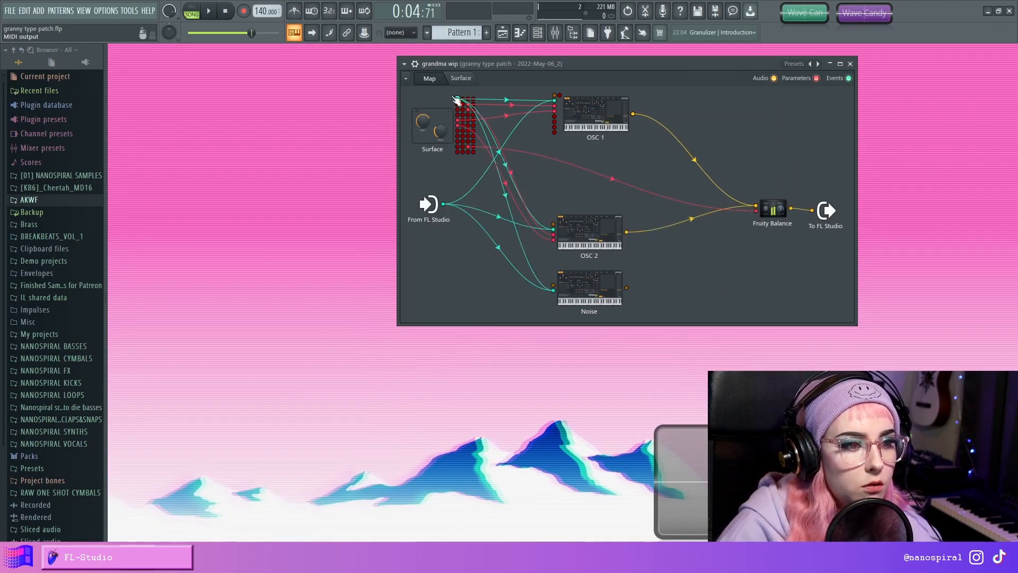
left_click(459, 78)
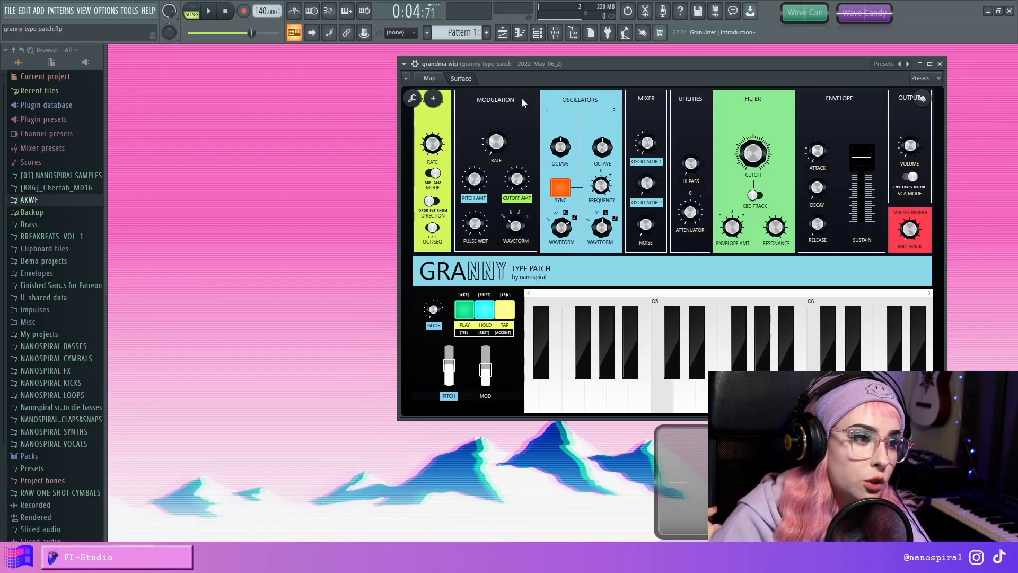
left_click_drag(650, 64, 377, 59)
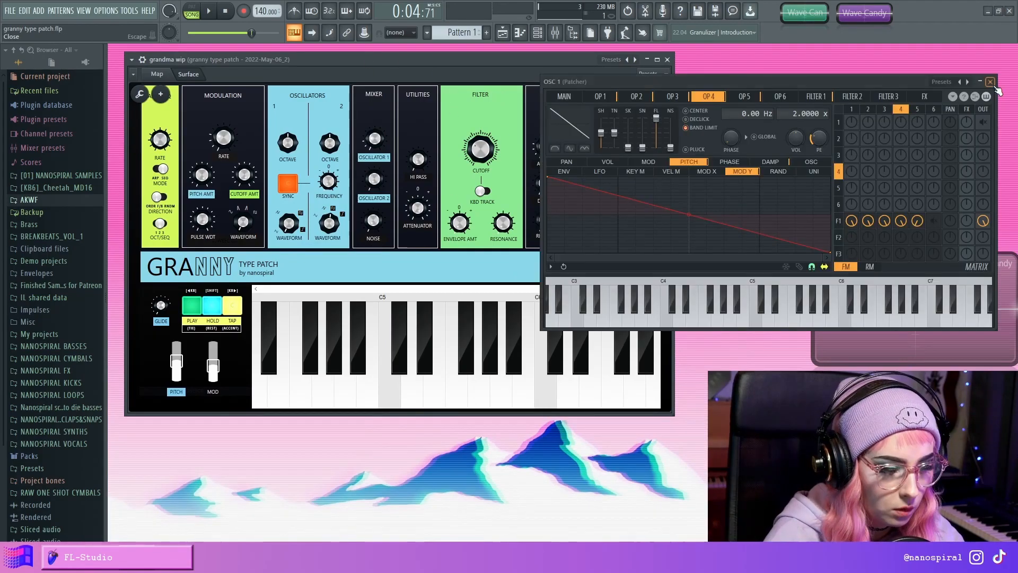
left_click(992, 84)
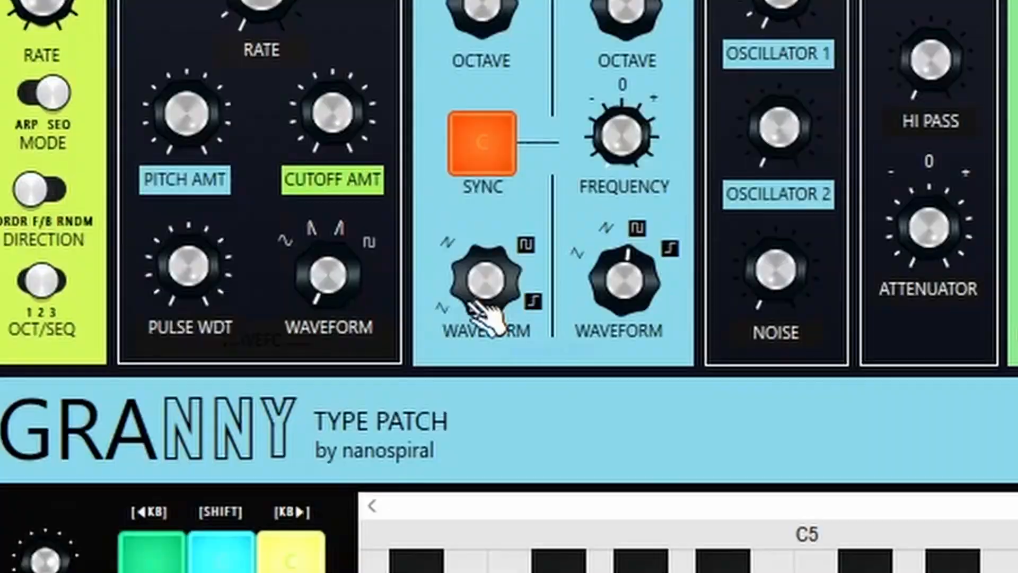
Step: Test oscillator 1's waveform knob by turning it through its positions, and toggle the surface's edit mode
left_click_drag(288, 227, 289, 230)
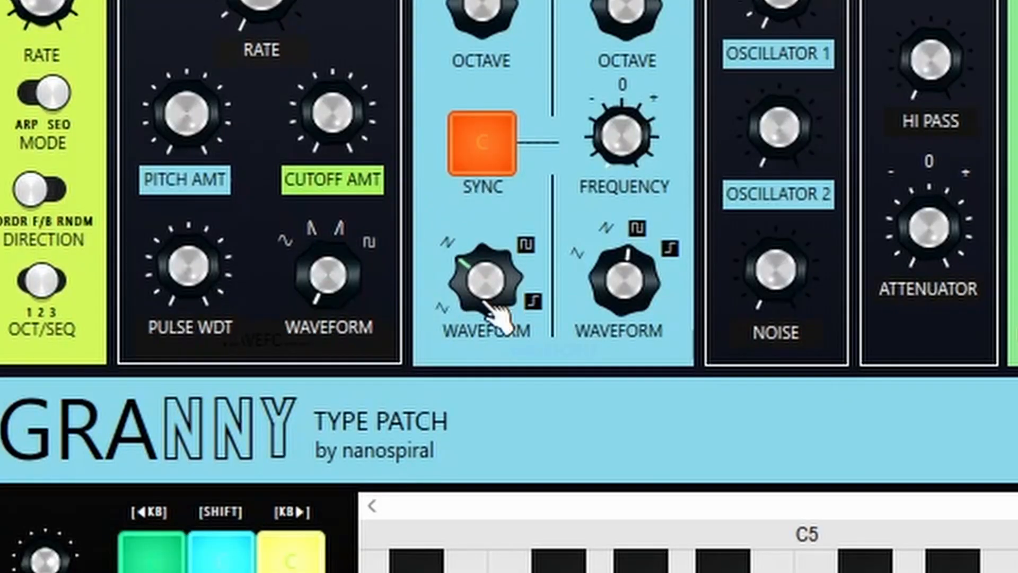
left_click_drag(496, 314, 509, 292)
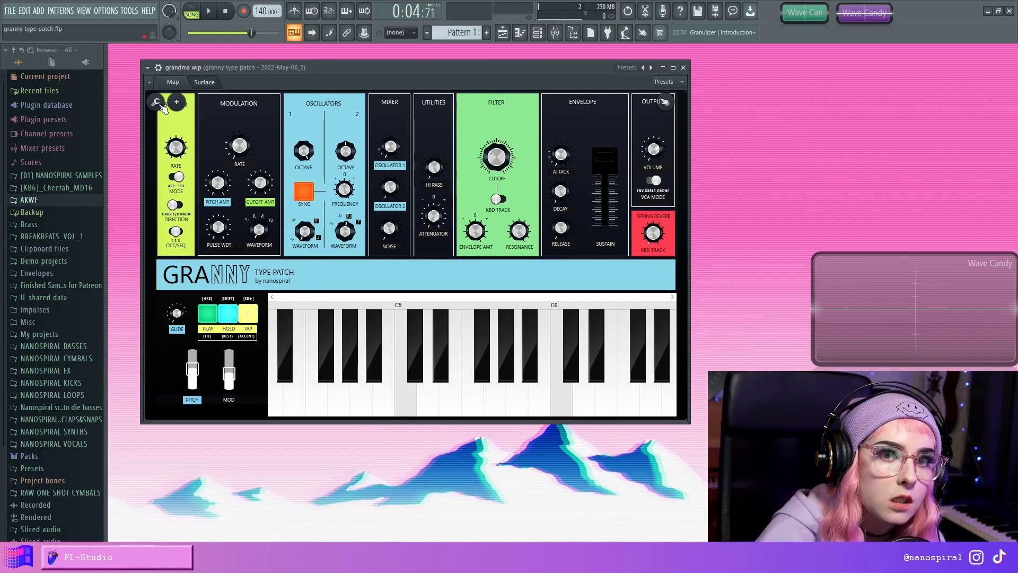
left_click(159, 104)
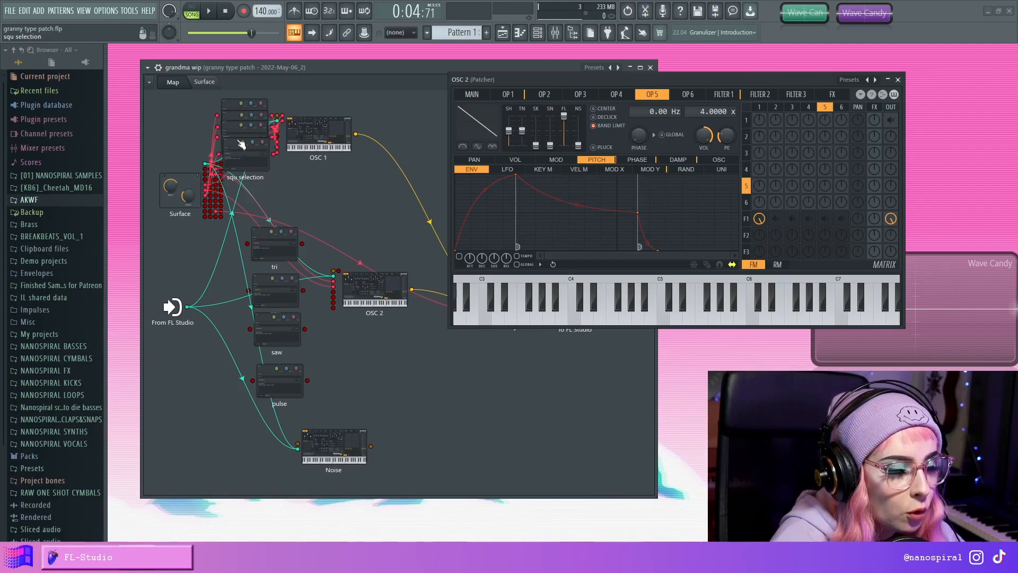
Step: Move the squ selection module closer to the modules stacked above it and open one of the stack
left_click_drag(245, 159, 243, 151)
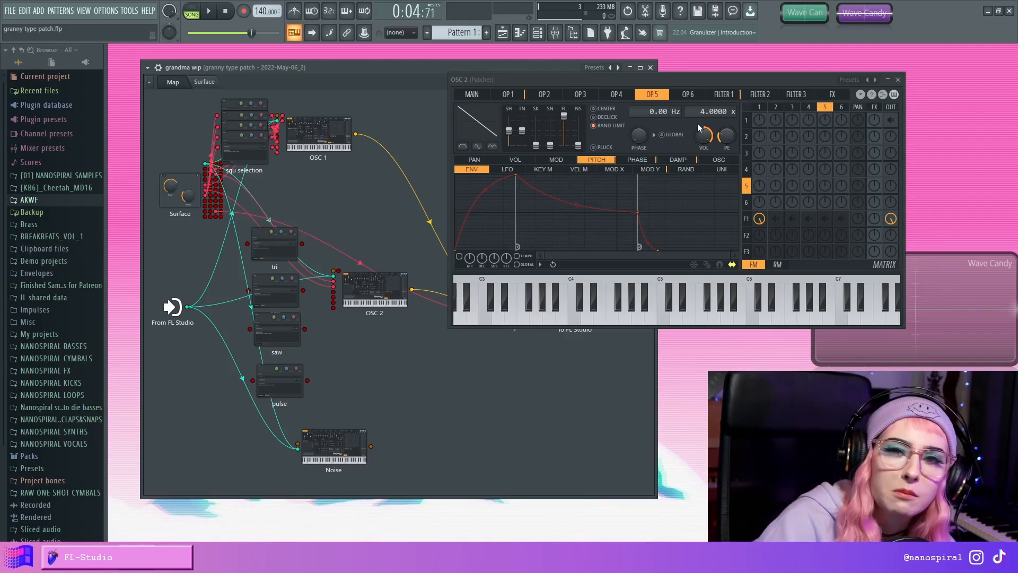
double_click(259, 125)
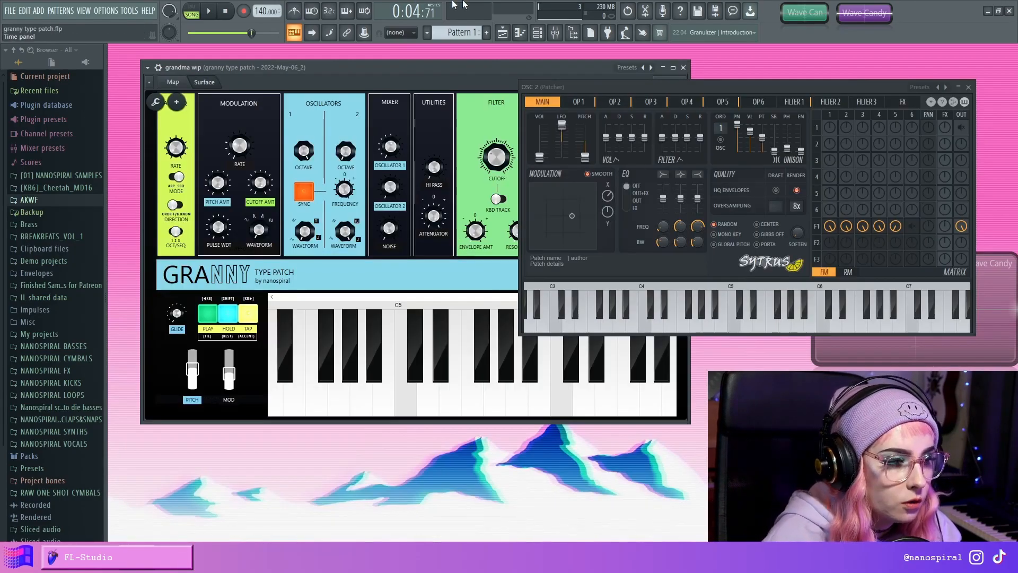
Step: Close the OSC 2 window and place the Wave Candy scope higher beside the Patcher
left_click(969, 87)
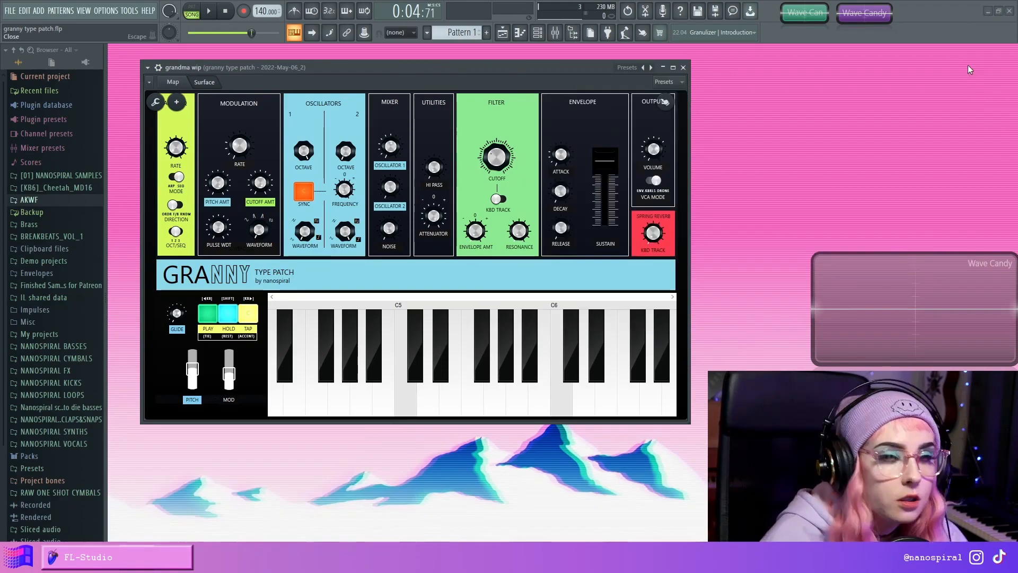
left_click_drag(887, 275, 861, 135)
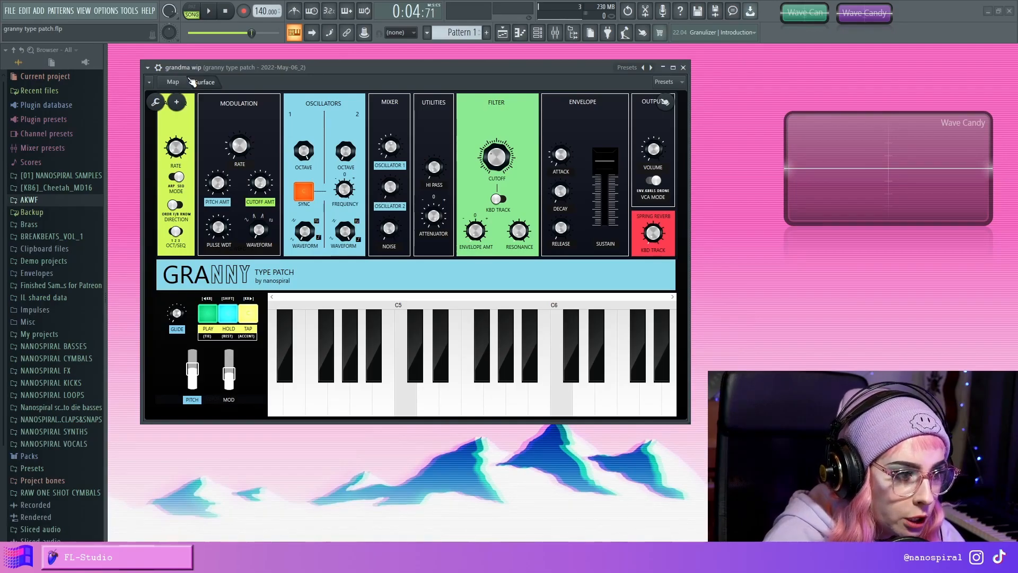
Step: Switch to Grandmother_Manual.pdf in the browser and read the oscillator Sync section on page 11
key("alt+Tab")
scroll(698, 411, "up", 10)
left_click_drag(1013, 275, 1013, 178)
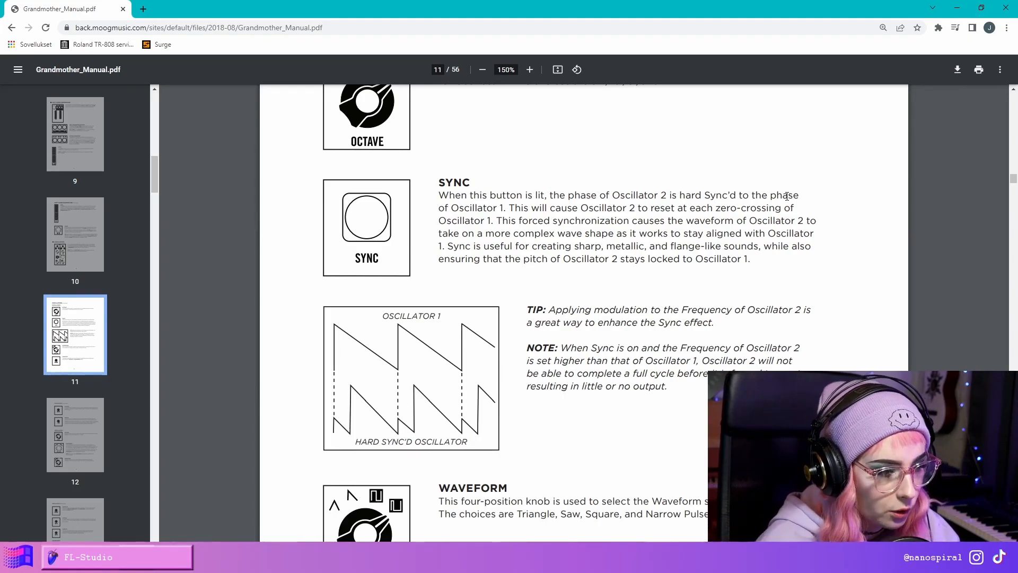
scroll(607, 389, "down", 1)
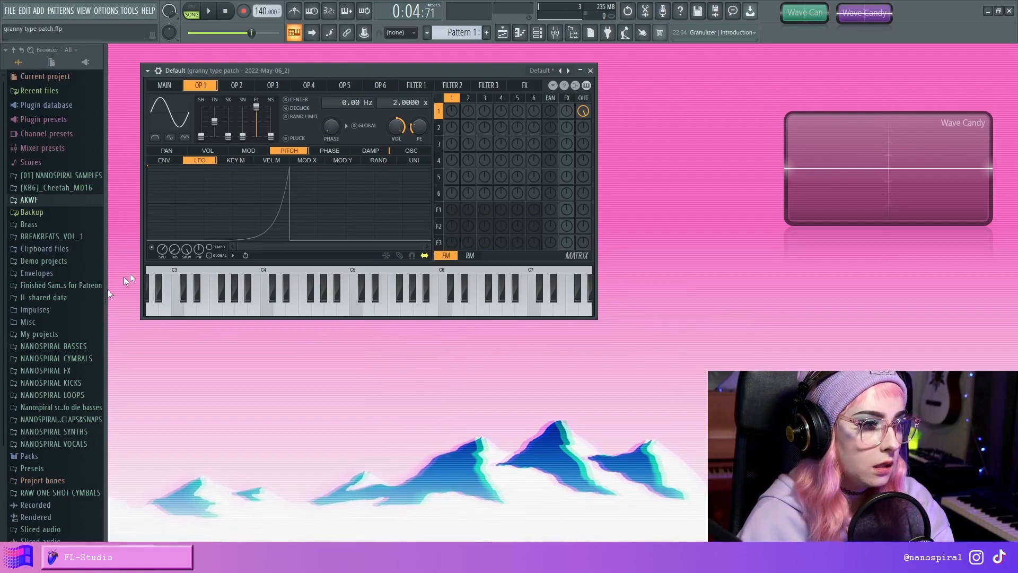
Step: Toggle bipolar LFO tension for operator 1's pitch LFO and adjust the LFO tension while sounding a note
key("c")
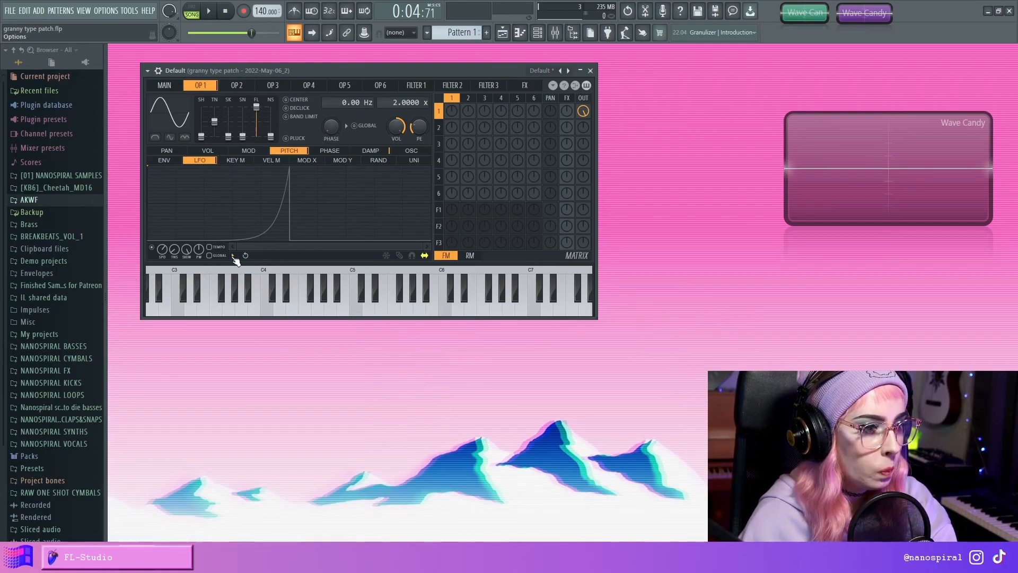
left_click(235, 256)
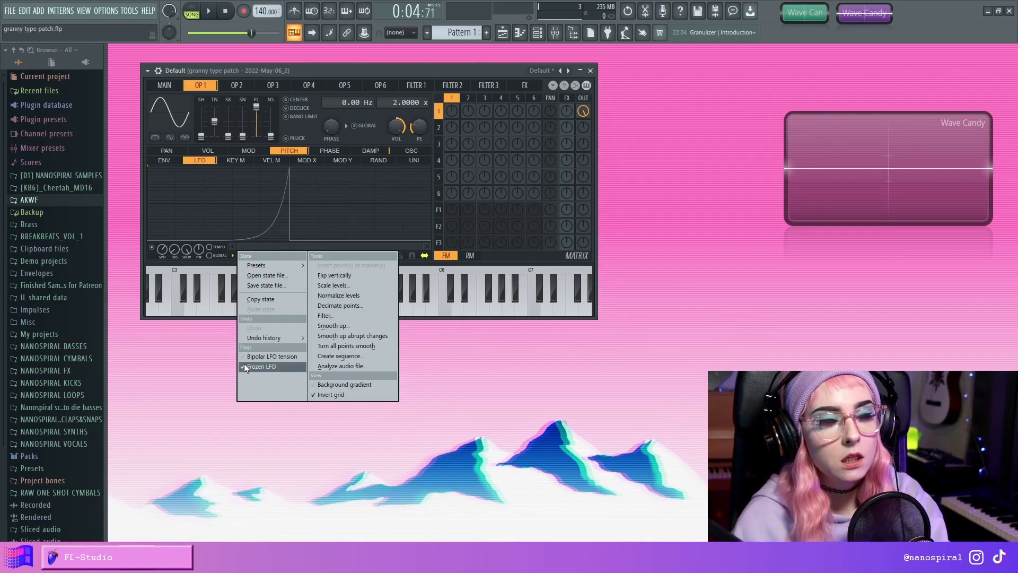
left_click(275, 360)
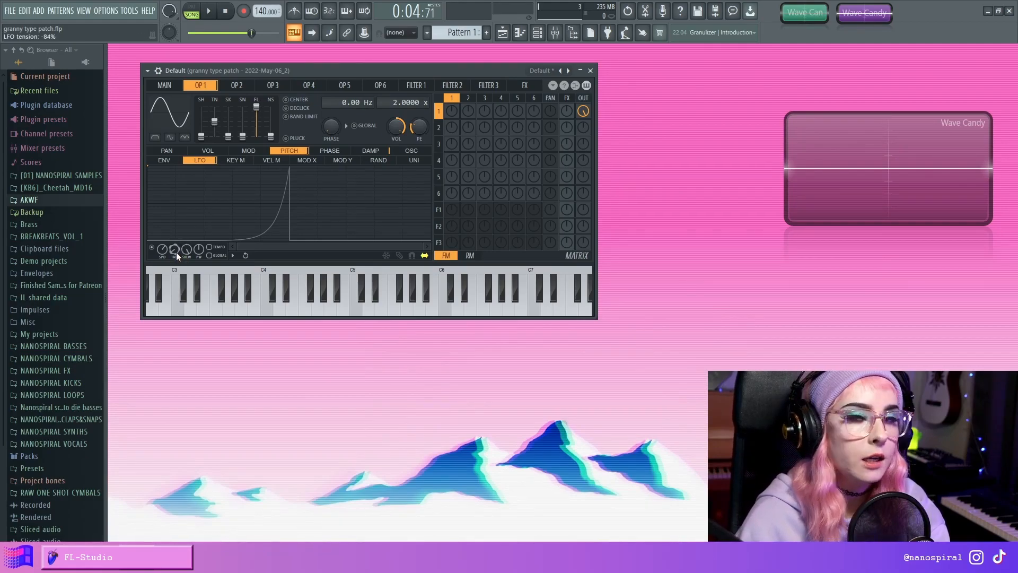
key("c")
left_click_drag(171, 251, 171, 218)
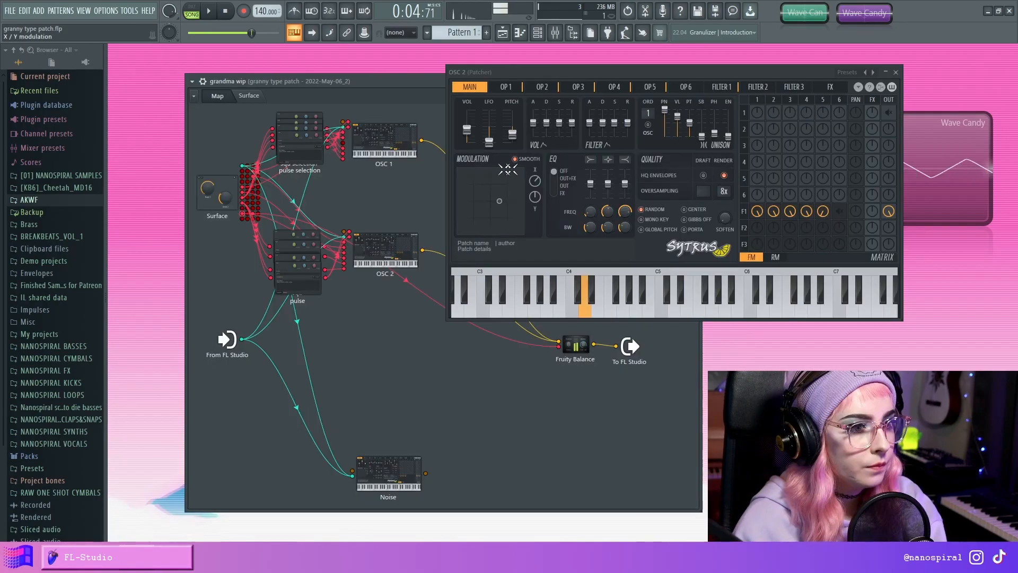
Step: Turn oscillator 2's Frequency knob on the grandma wip surface to try out the sync control
left_click(258, 97)
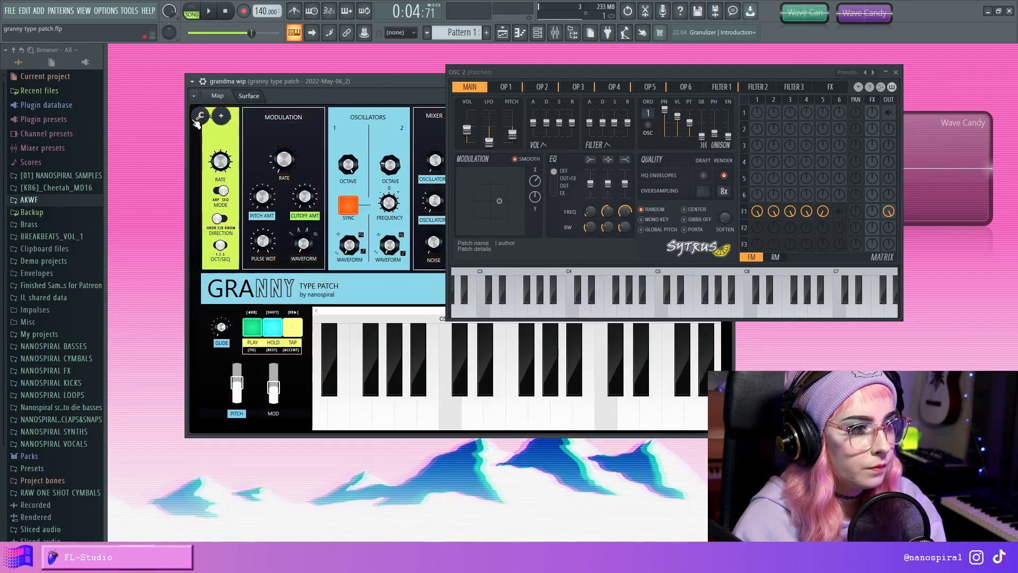
left_click_drag(401, 210, 401, 179)
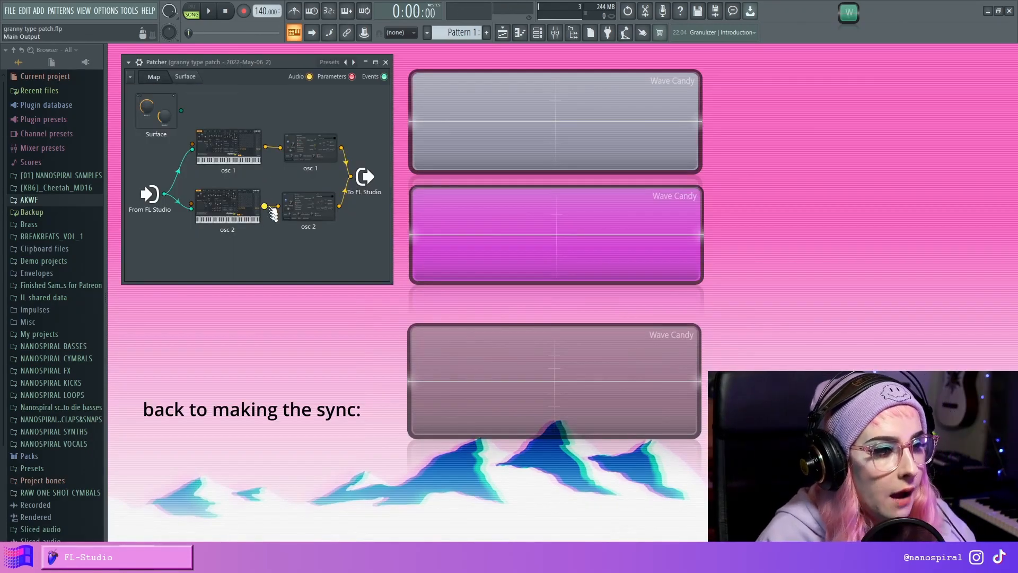
Step: Open the osc 2 Sytrus in the two-oscillator Patcher and move its window clear of the Wave Candy scopes
left_click(228, 156)
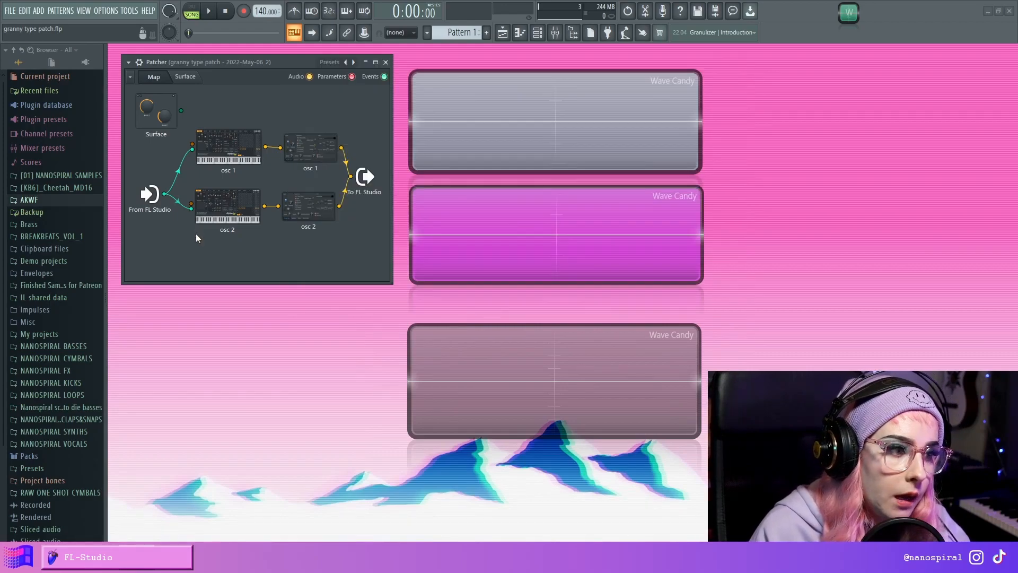
left_click(227, 207)
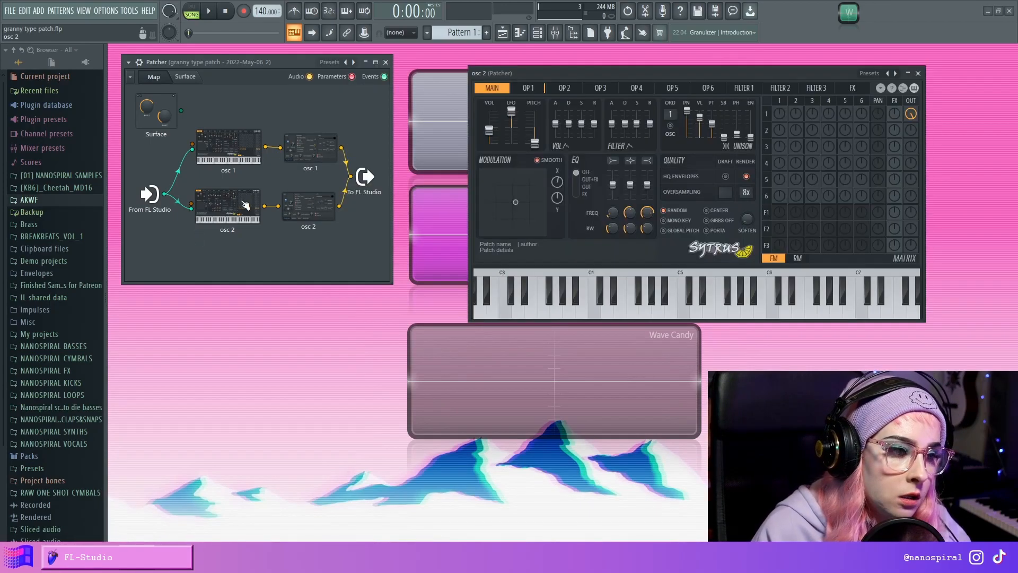
left_click_drag(756, 72, 701, 59)
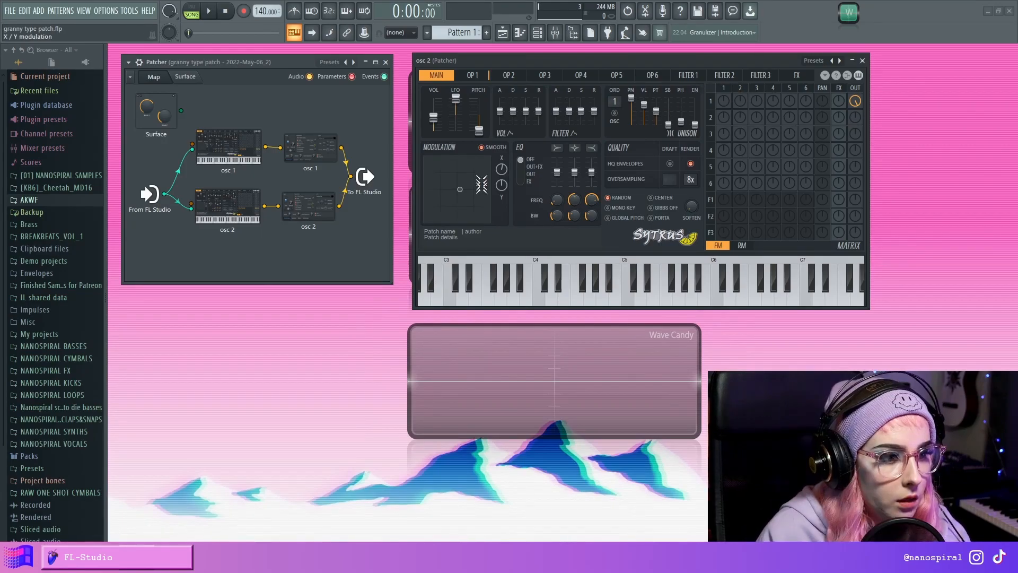
left_click_drag(506, 62, 819, 85)
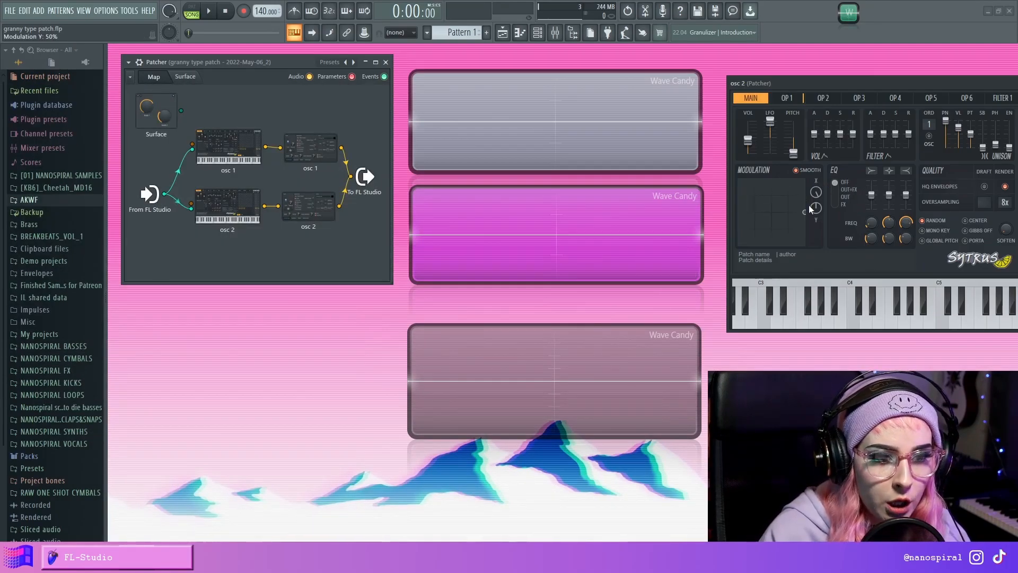
Step: Play notes while sweeping osc 2's X modulation to compare the scope waveforms, and inspect its operator settings
key("z")
mouse_move(815, 193)
left_mouse_down()
mouse_move(816, 229)
mouse_move(816, 211)
left_mouse_up()
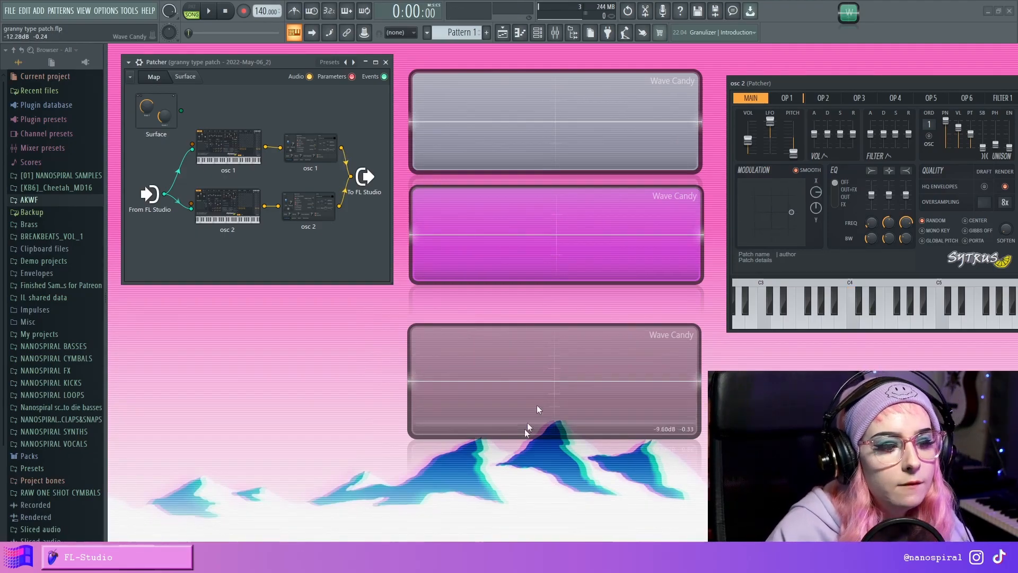
key("alt+Tab")
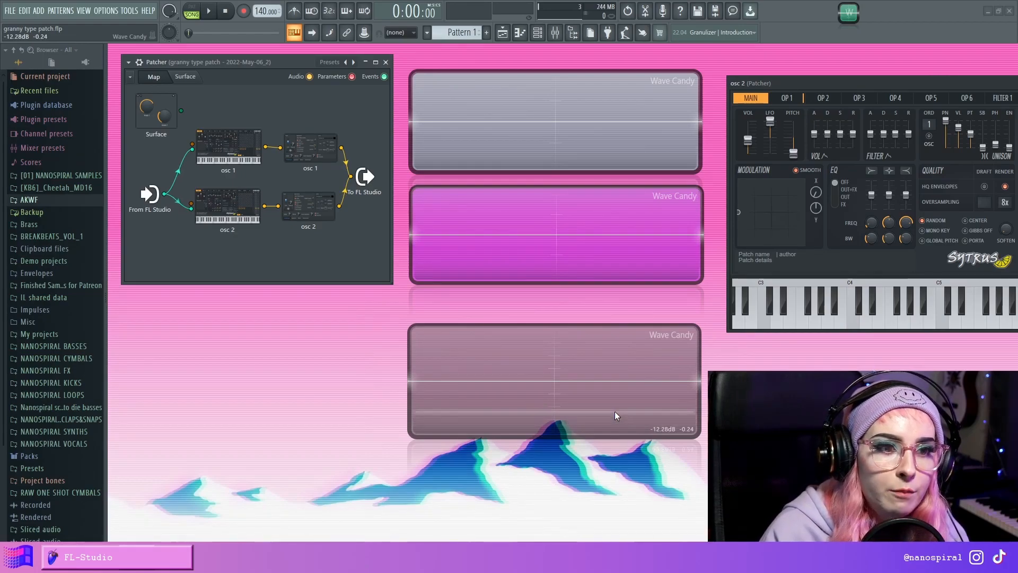
key("z")
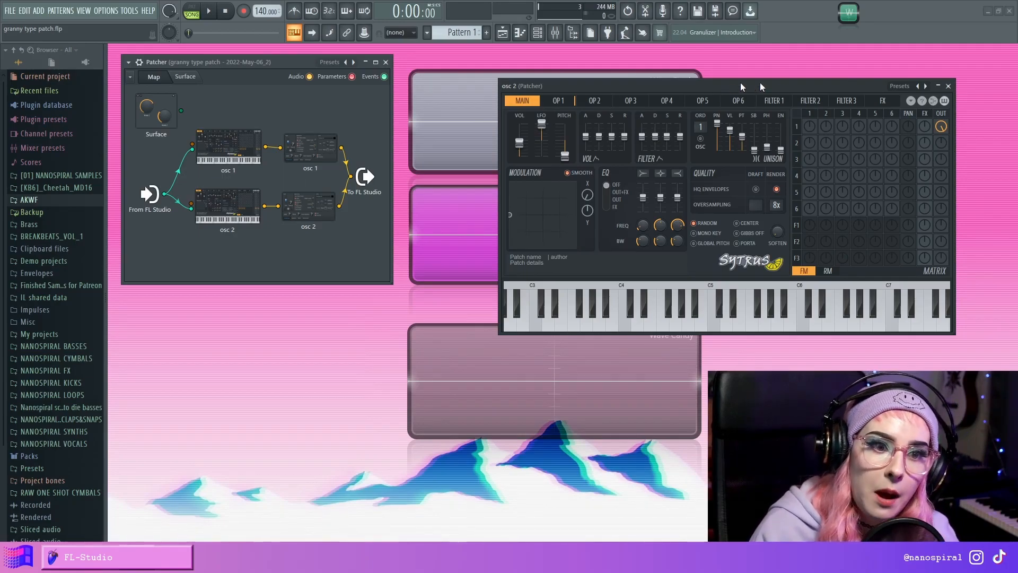
left_click(738, 100)
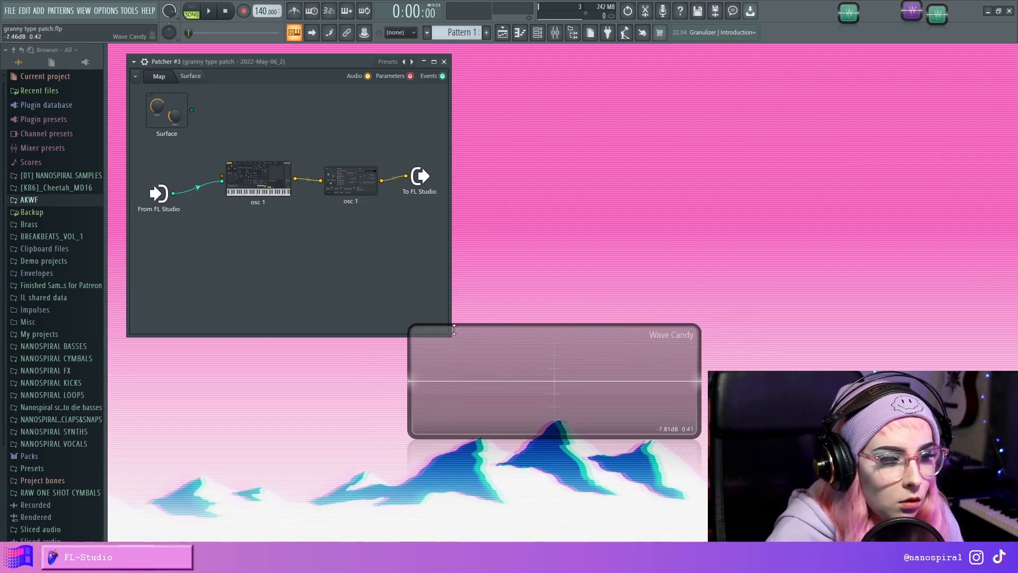
Step: Shrink the Patcher #3 window around its modules and reposition the overlapping Wave Candy scope beside it
left_click_drag(450, 332, 521, 339)
left_click_drag(451, 336, 392, 297)
left_click_drag(567, 358, 519, 347)
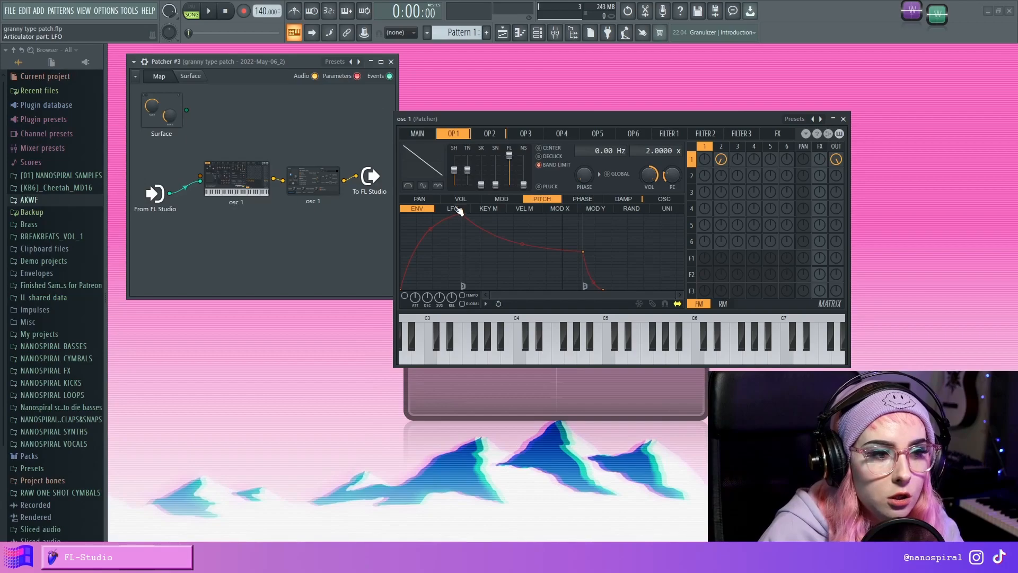
Step: Show osc 1's operator 2 settings and move the Sytrus window to uncover the Wave Candy scopes
left_click(492, 133)
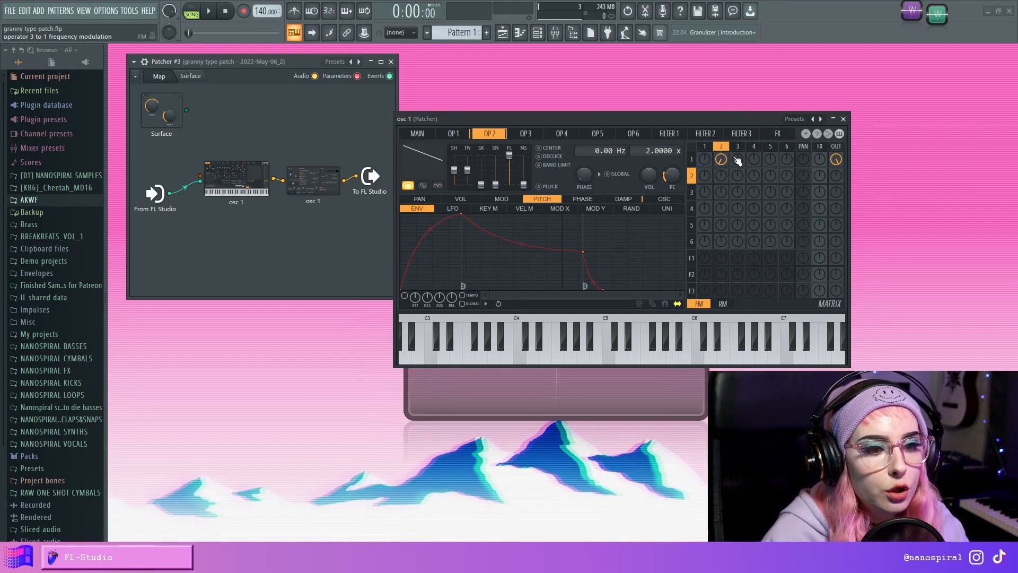
left_click_drag(652, 120, 661, 108)
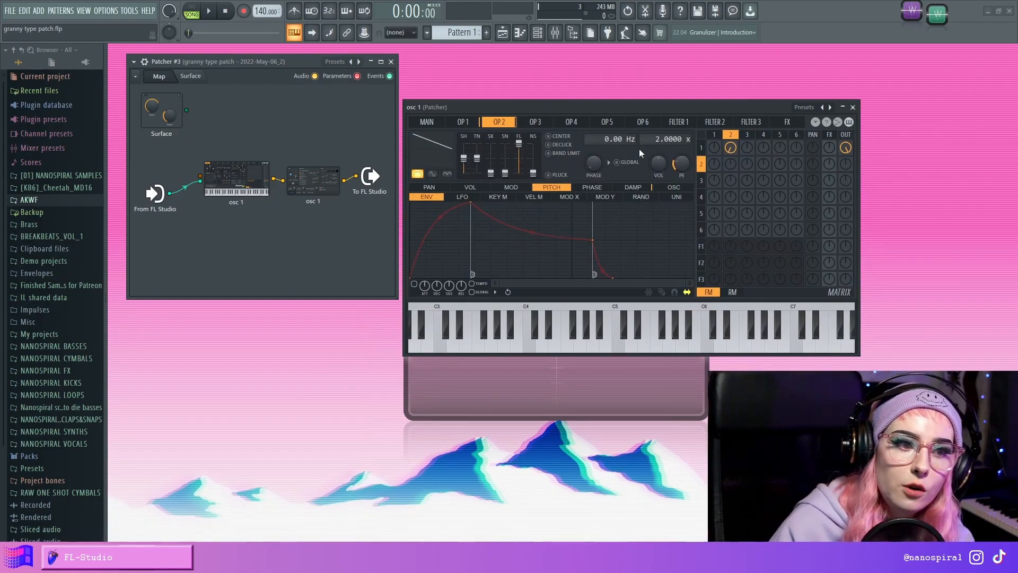
left_click_drag(657, 107, 618, 322)
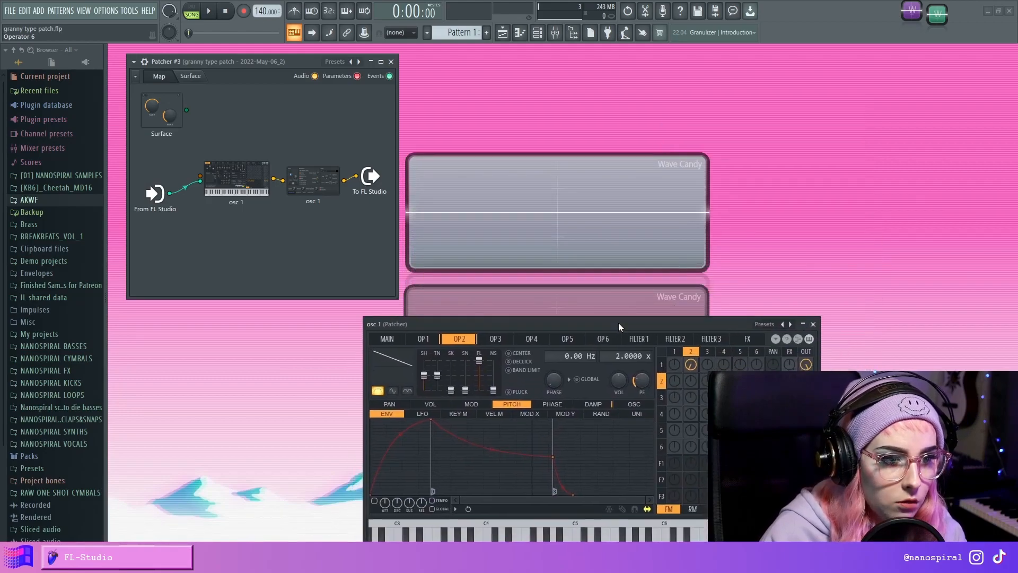
left_click_drag(618, 322, 607, 197)
Step: Sweep osc 1's X modulation while a note sounds, and try operator 1's waveform shape sliders
left_click(377, 213)
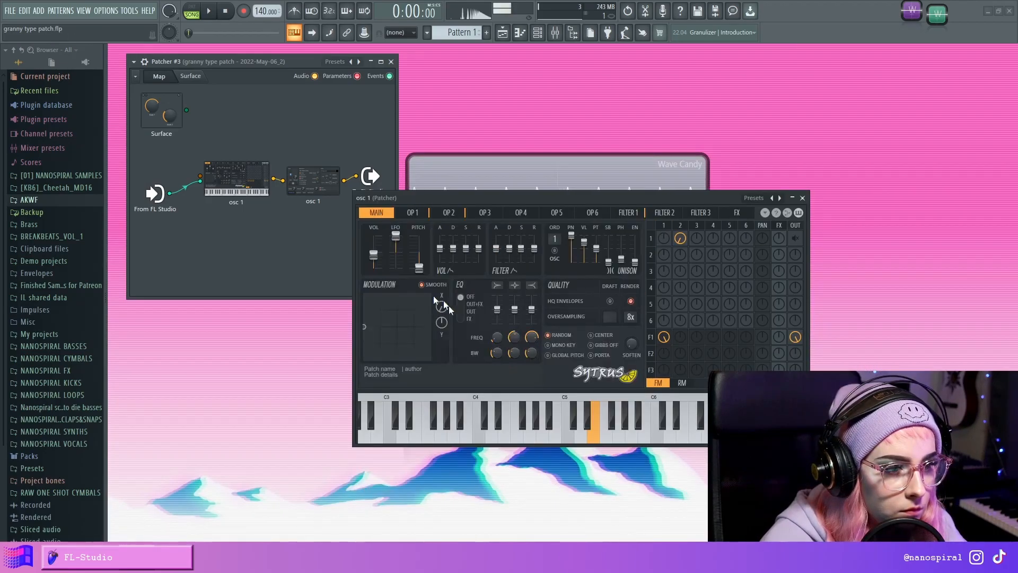
mouse_move(441, 306)
left_mouse_down()
mouse_move(441, 316)
mouse_move(441, 287)
mouse_move(441, 353)
mouse_move(441, 281)
mouse_move(441, 325)
mouse_move(441, 302)
mouse_move(441, 316)
left_mouse_up()
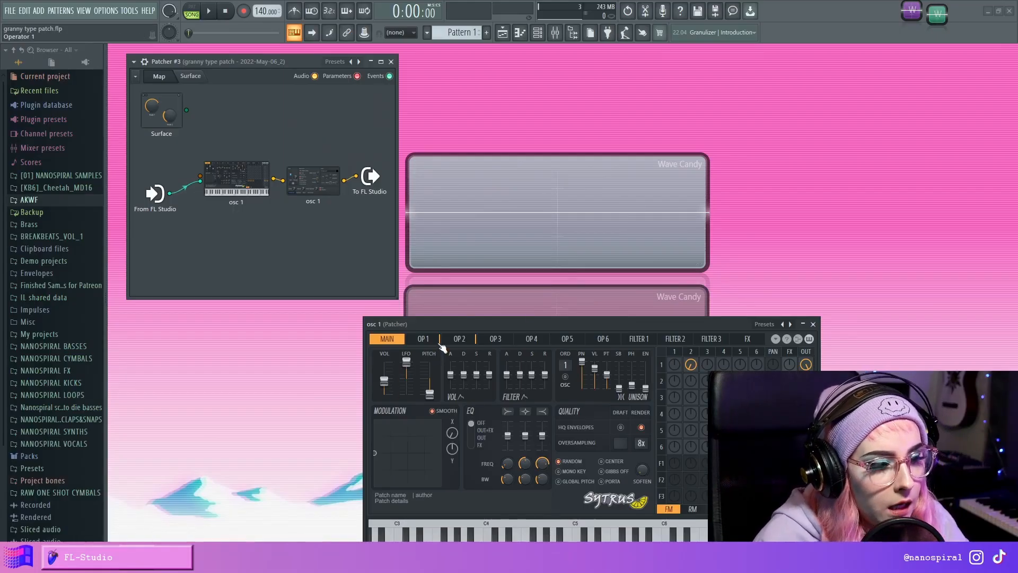
left_click(438, 342)
left_click_drag(430, 377, 431, 380)
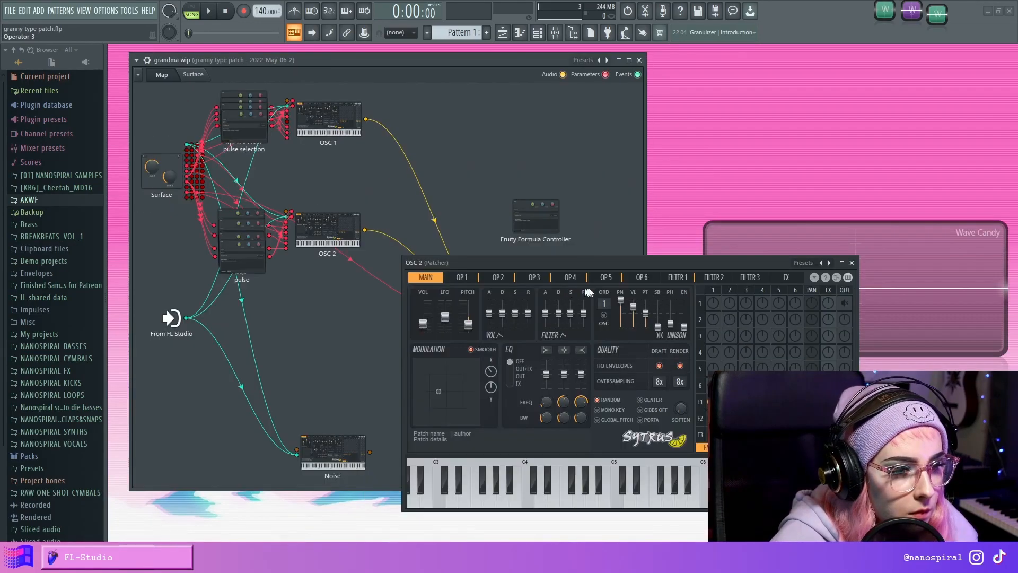
Step: Give OSC 2's operator 6 in grandma wip a band-limited sawtooth shape and enable its first waveform modifier
left_click(641, 277)
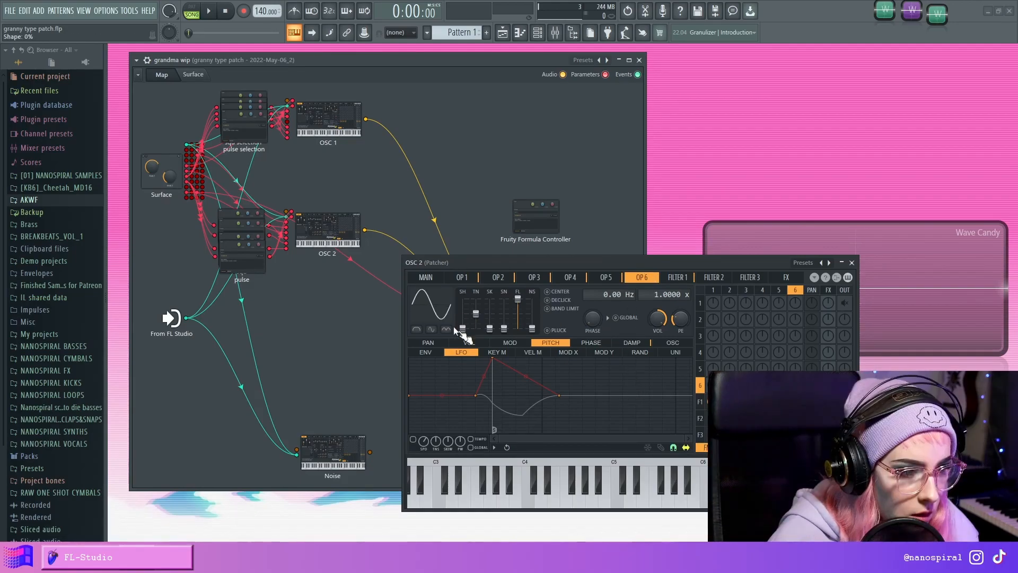
left_click(431, 311)
left_click(448, 326)
left_click_drag(512, 262, 526, 158)
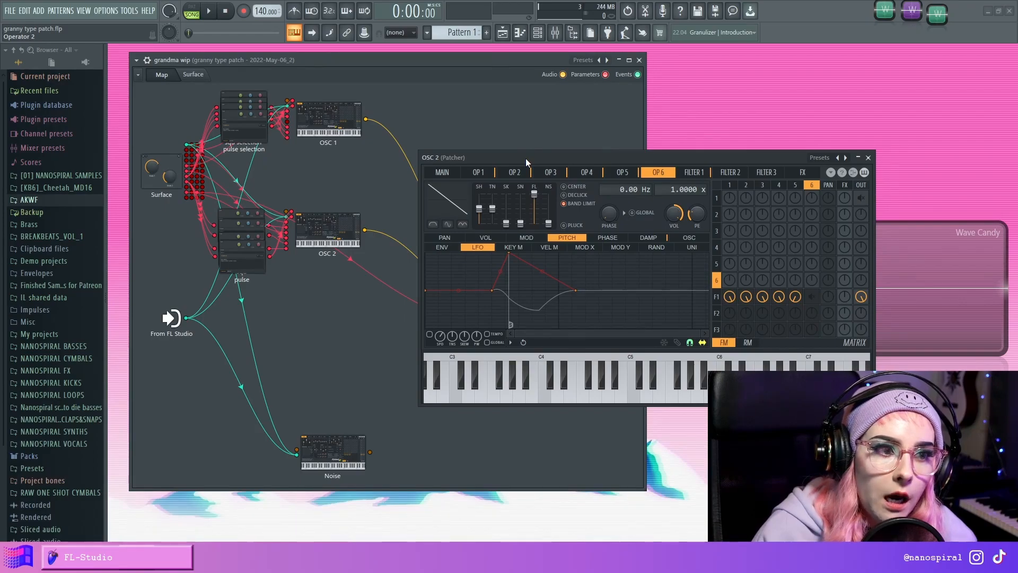
left_click(433, 225)
Step: Move the OSC 2 window off the module map and compare the grandma wip surface with its map
left_click_drag(509, 157, 478, 396)
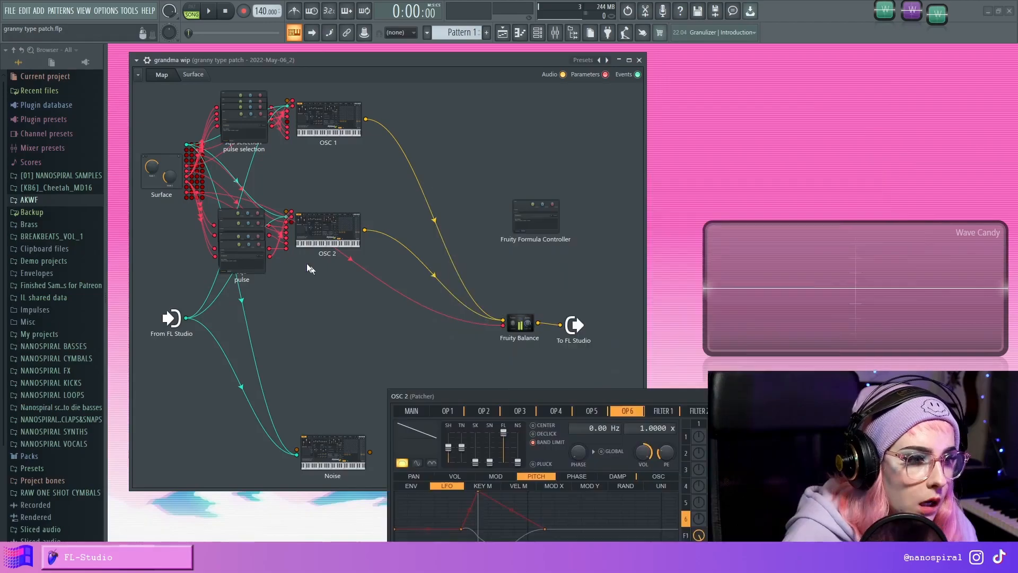
left_click(194, 74)
left_click(161, 74)
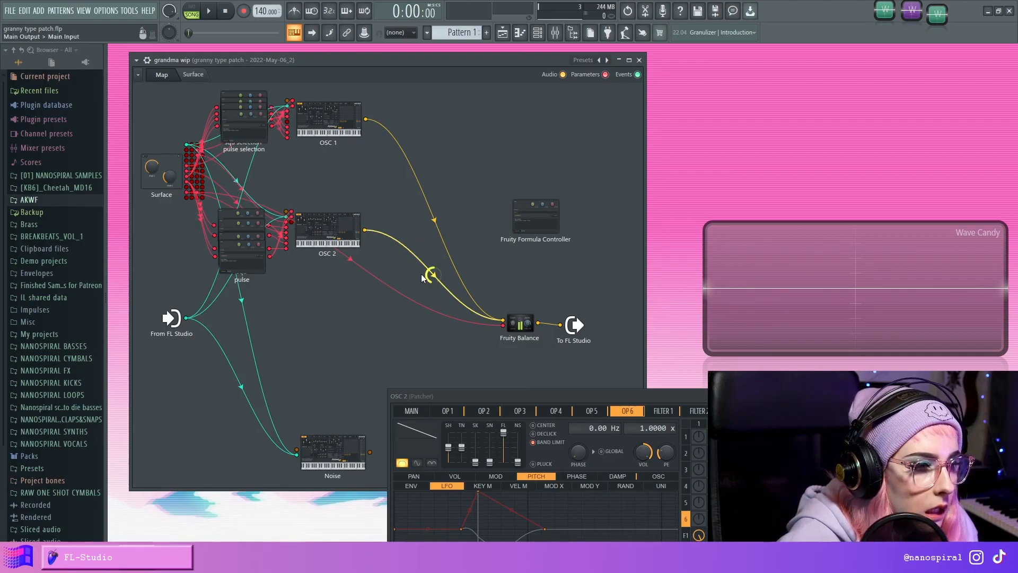
left_click(194, 74)
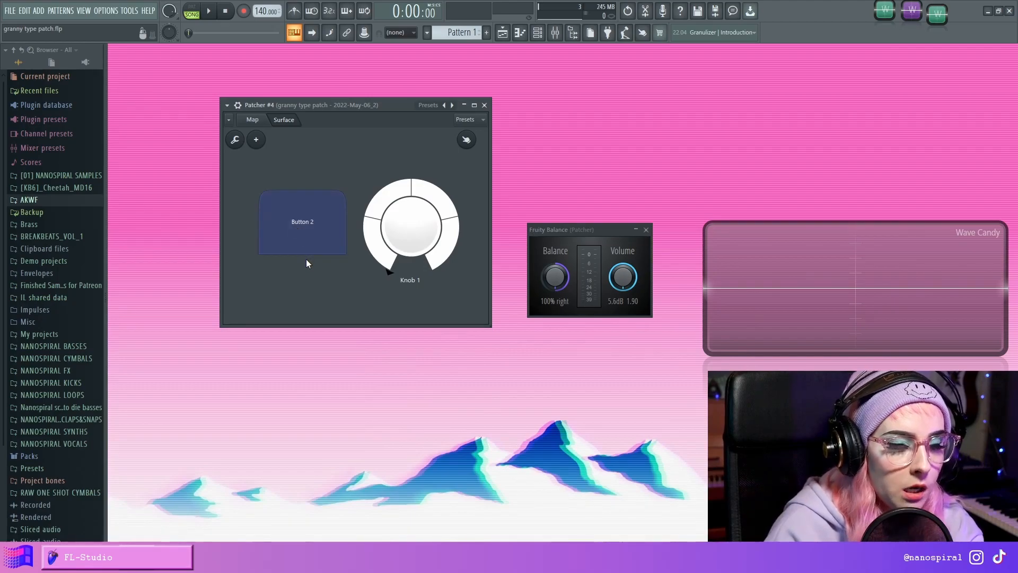
Step: Test Knob 1 with Button 2 switched on and off, watching the Fruity Balance controls
left_click_drag(411, 227, 424, 297)
left_click(282, 228)
left_click_drag(425, 297, 425, 276)
left_click_drag(425, 276, 425, 219)
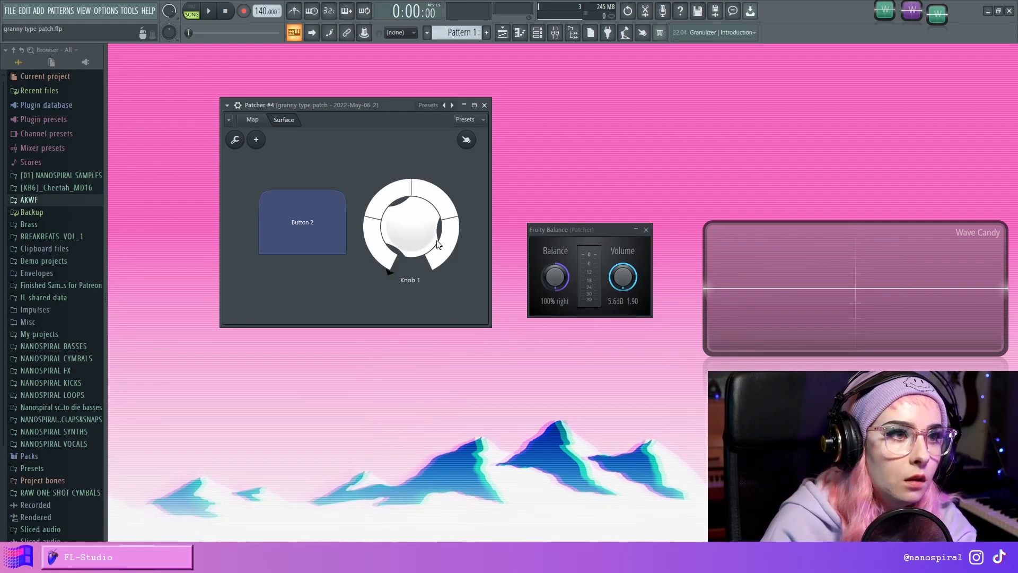
Step: Change the second Fruity formula controller's formula in Patcher #4 to Case(1-b,1,a) and compile it
left_click(253, 120)
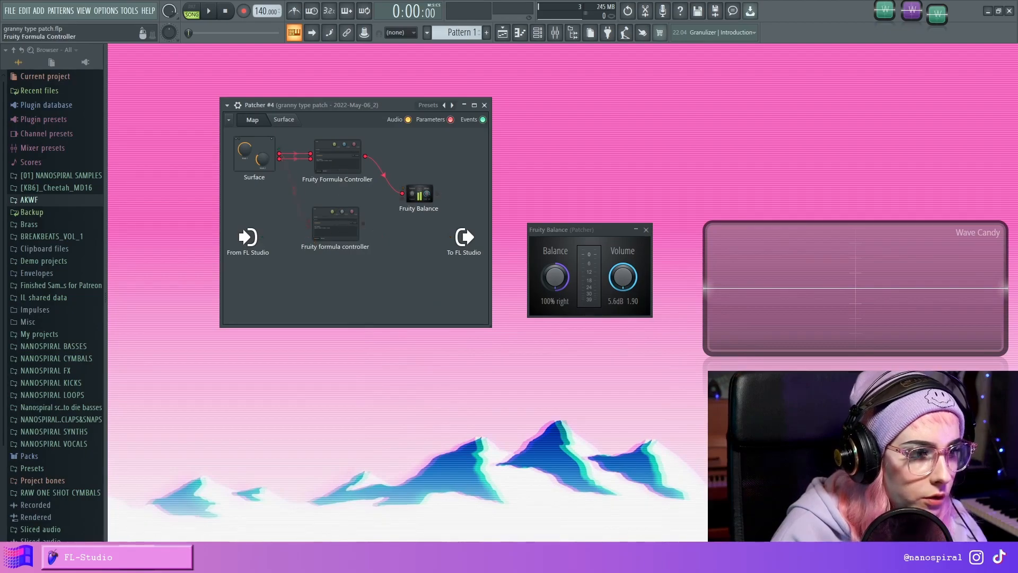
left_click(339, 223)
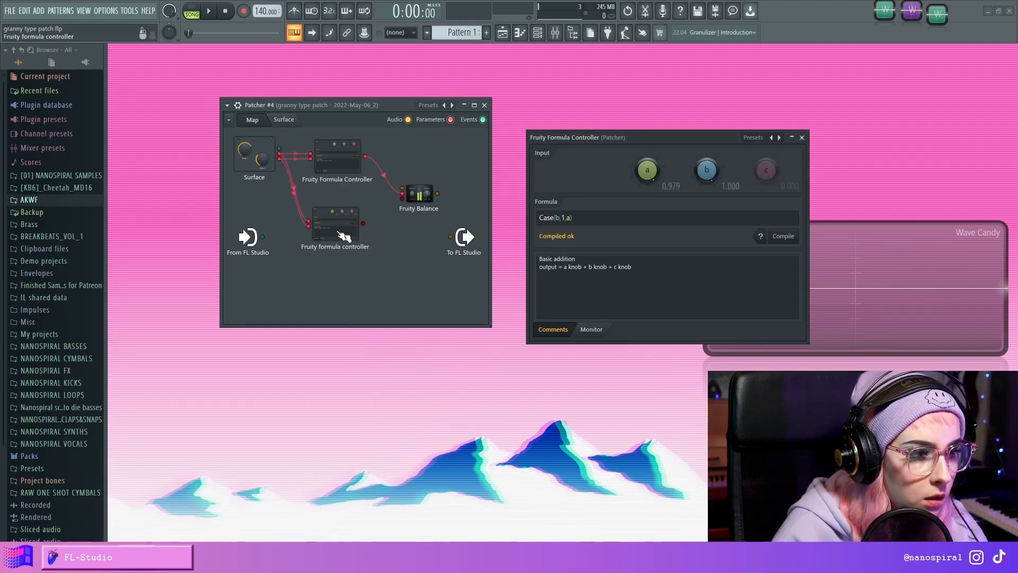
left_click(344, 236)
type("Case")
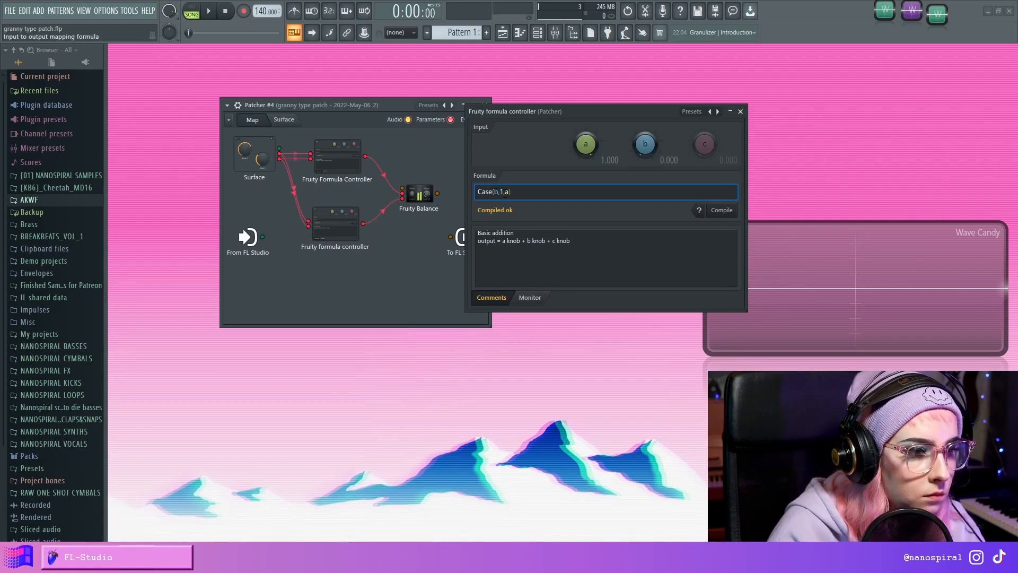
type("1-b,1,a)")
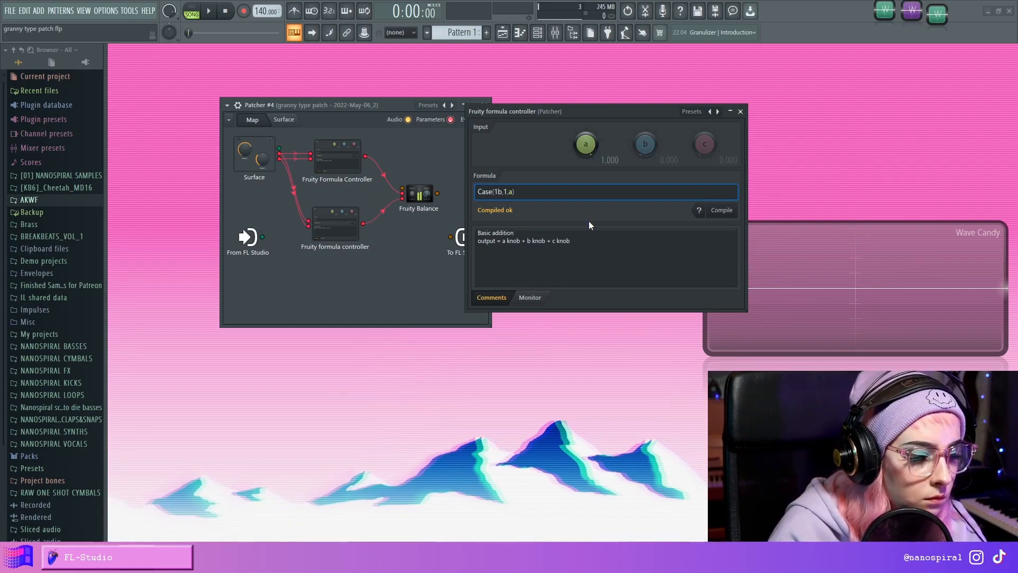
left_click(727, 212)
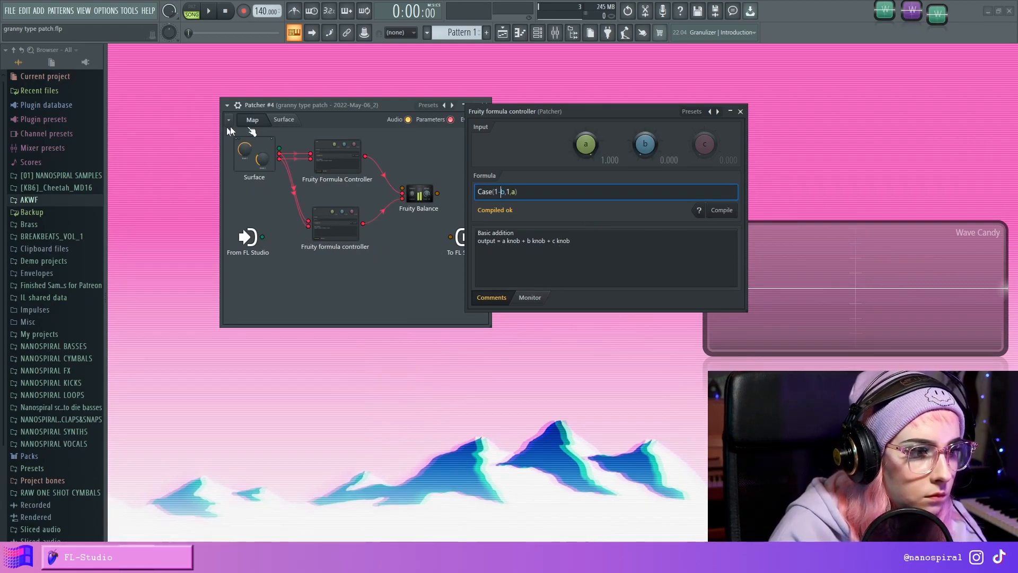
Step: Check on the surface that Button 2 switches Knob 1 between Fruity Balance's balance and volume
left_click(293, 119)
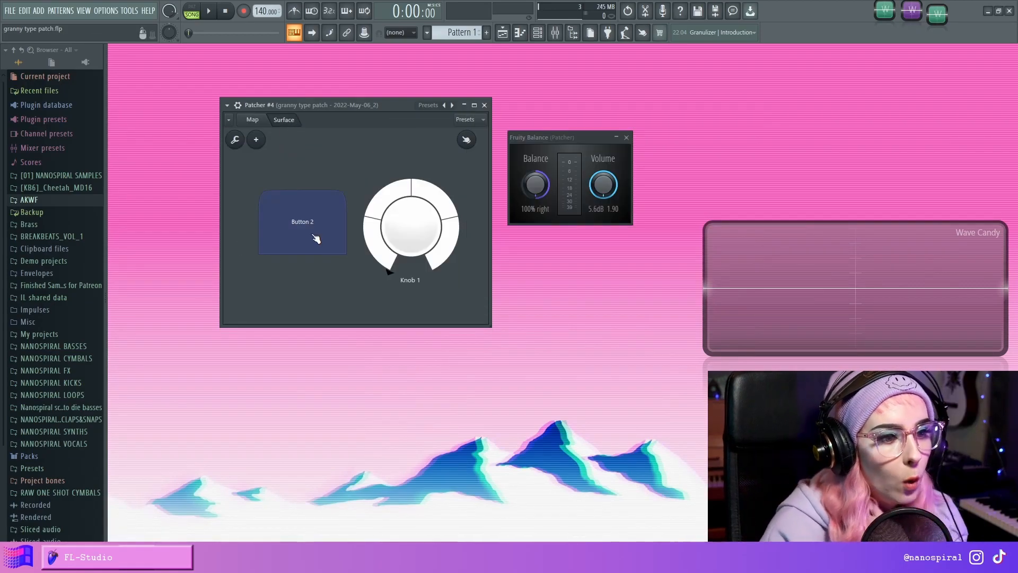
left_click(313, 225)
left_click_drag(413, 229, 428, 212)
left_click(306, 228)
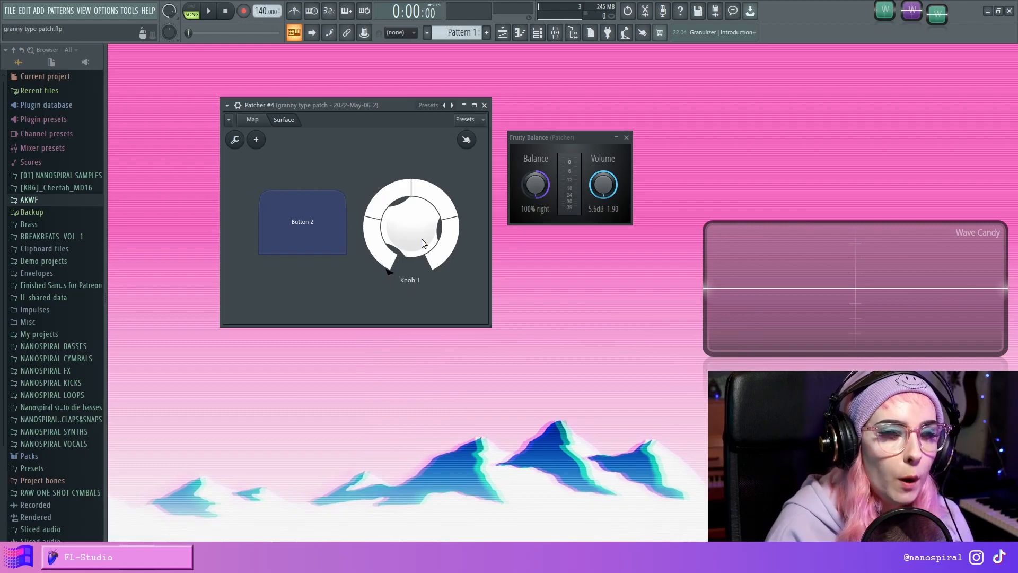
mouse_move(422, 206)
left_mouse_down()
mouse_move(421, 239)
mouse_move(422, 206)
left_mouse_up()
left_click(265, 122)
left_click(283, 119)
mouse_move(456, 249)
left_mouse_down()
mouse_move(456, 281)
mouse_move(466, 254)
left_mouse_up()
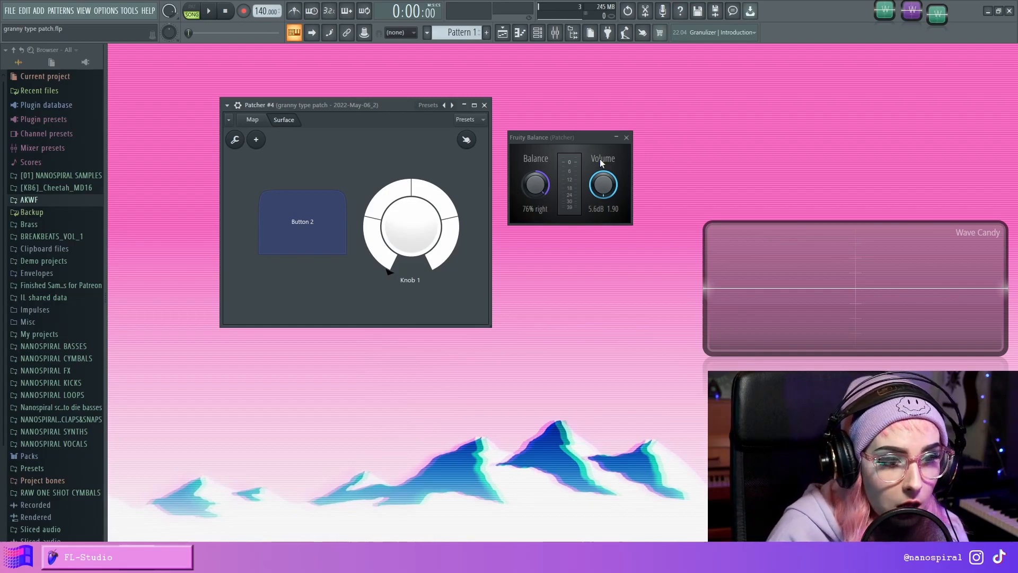
Step: Switch Button 2 and turn Knob 1 again, checking how Fruity Balance's balance and volume keep their values
left_click(322, 226)
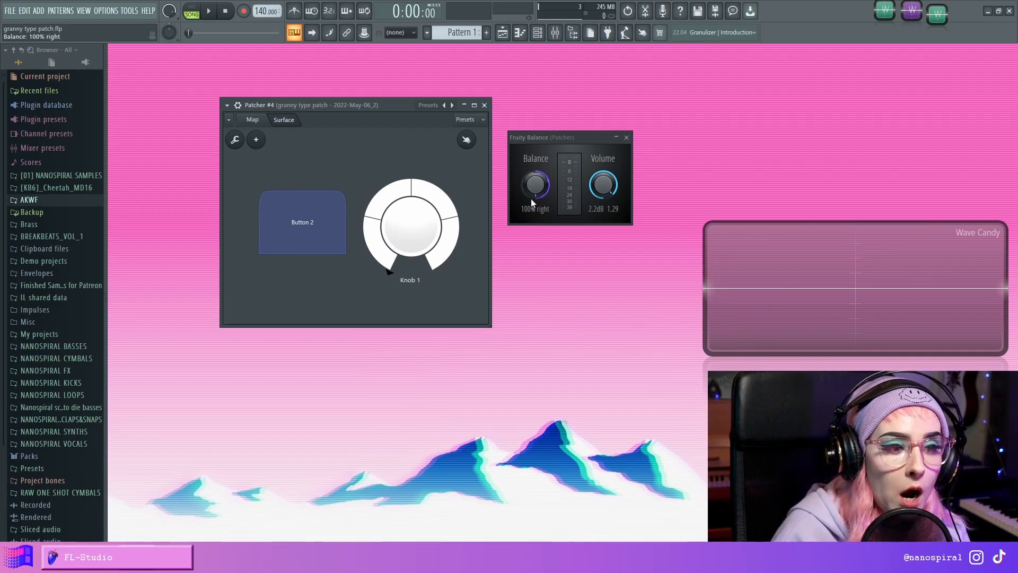
left_click_drag(416, 227, 416, 276)
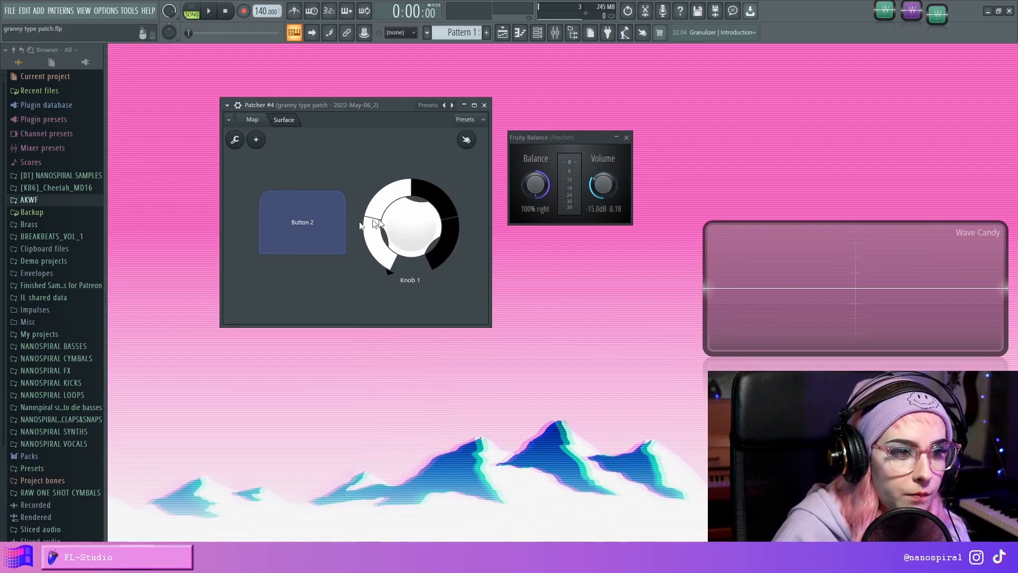
left_click(293, 234)
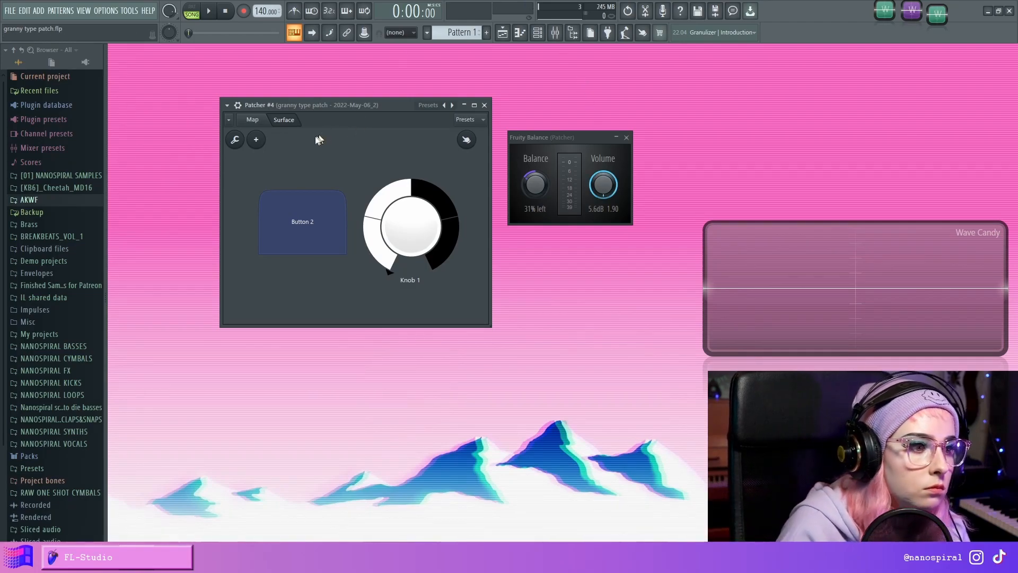
Step: Change the lower Fruity formula controller's formula in Patcher #4 to Case(1-b,0.5,a), compile it and open the upper controller
left_click(252, 120)
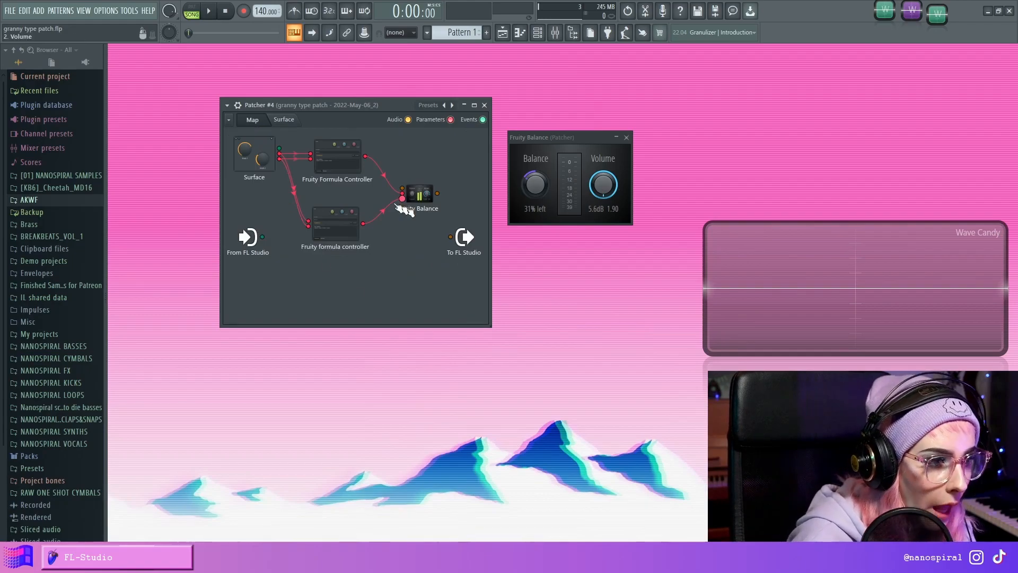
left_click(335, 223)
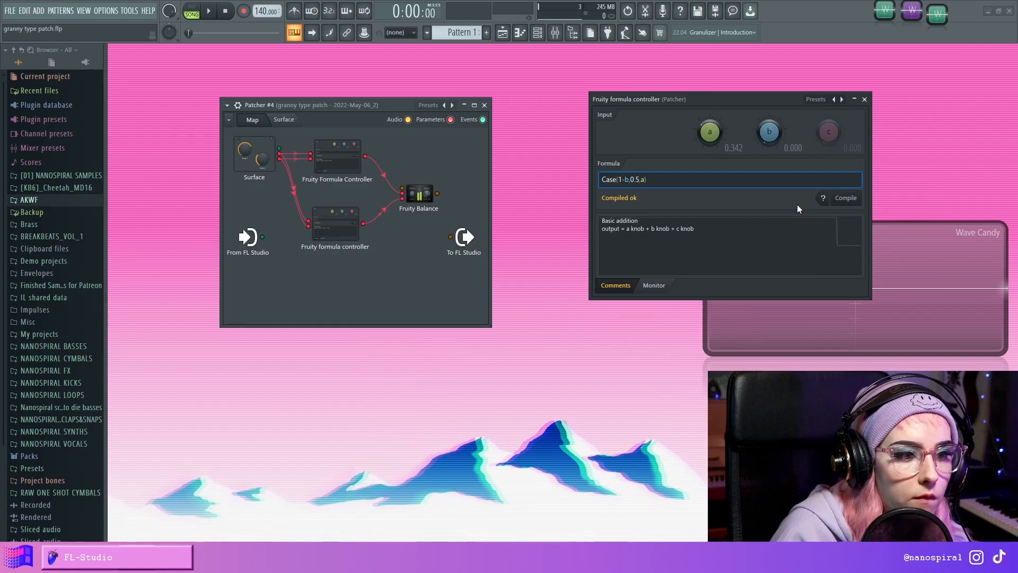
left_click(328, 156)
Step: Test on the surface whether the control Knob 1 does not drive returns to its default when Button 2 is switched
left_click(284, 119)
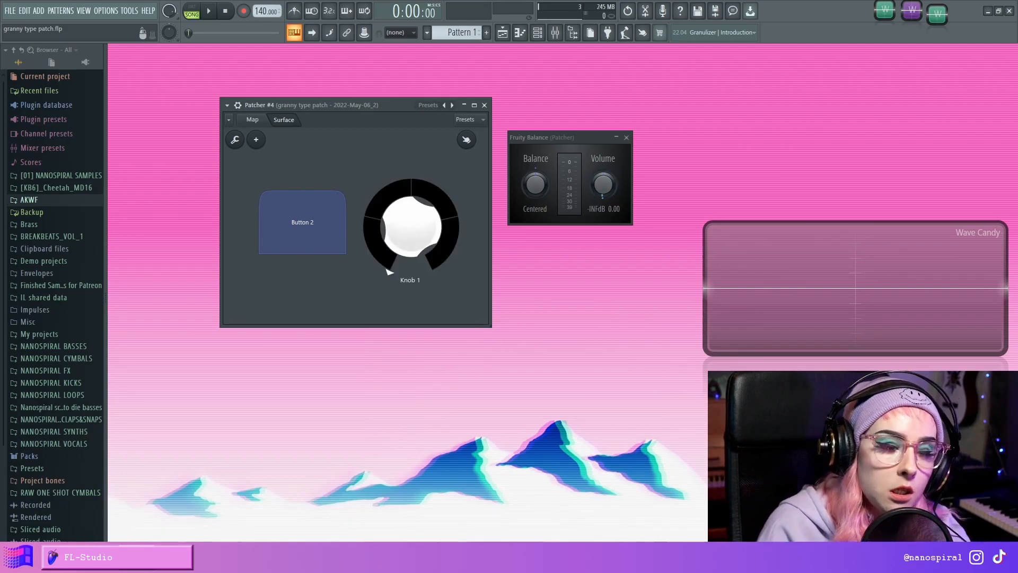
left_click(302, 236)
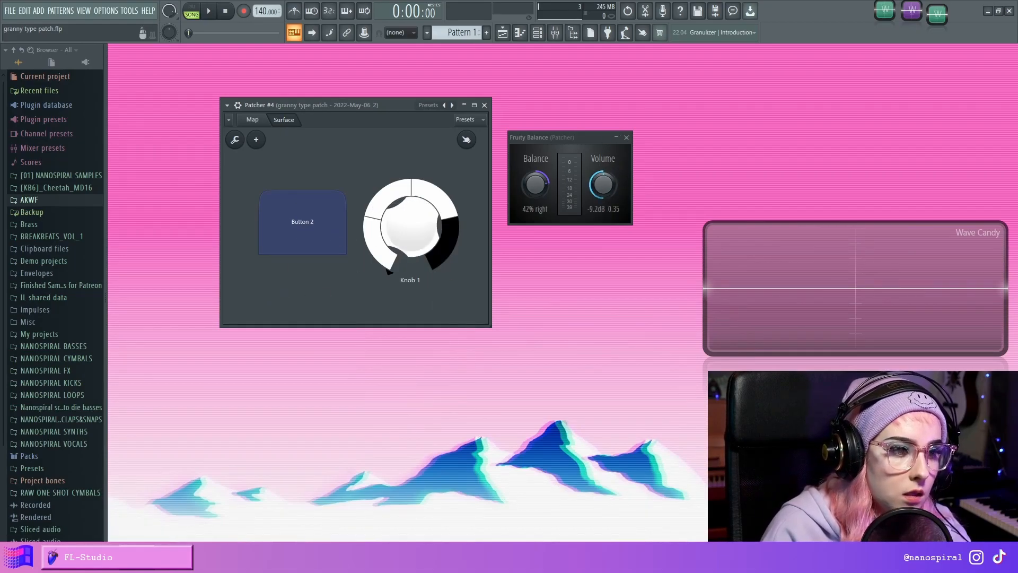
left_click_drag(428, 217, 428, 196)
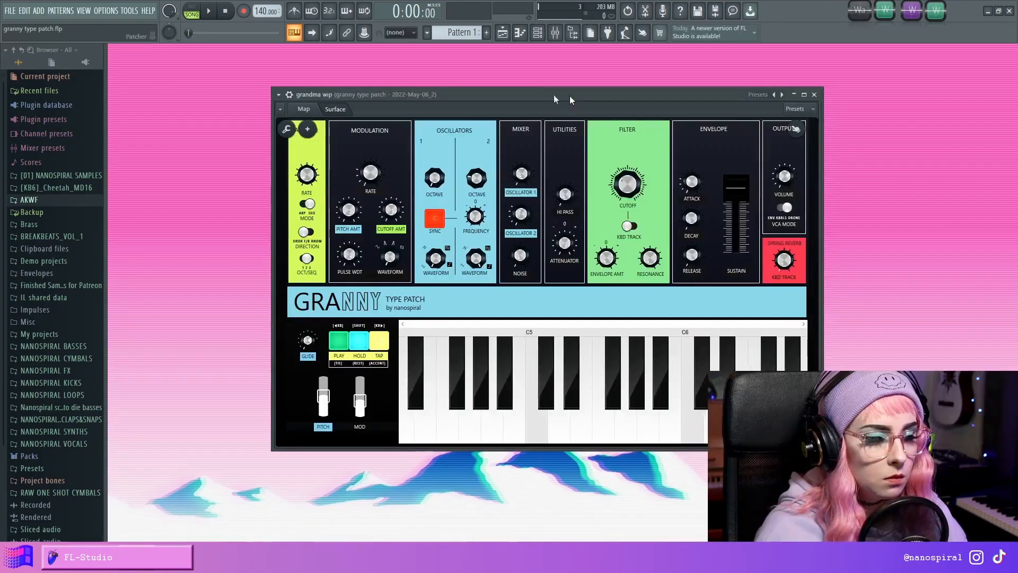
Step: Move the grandma wip window aside to uncover the channel rack and reset oscillator 2's Frequency knob
left_click_drag(514, 102, 650, 63)
left_click(385, 77)
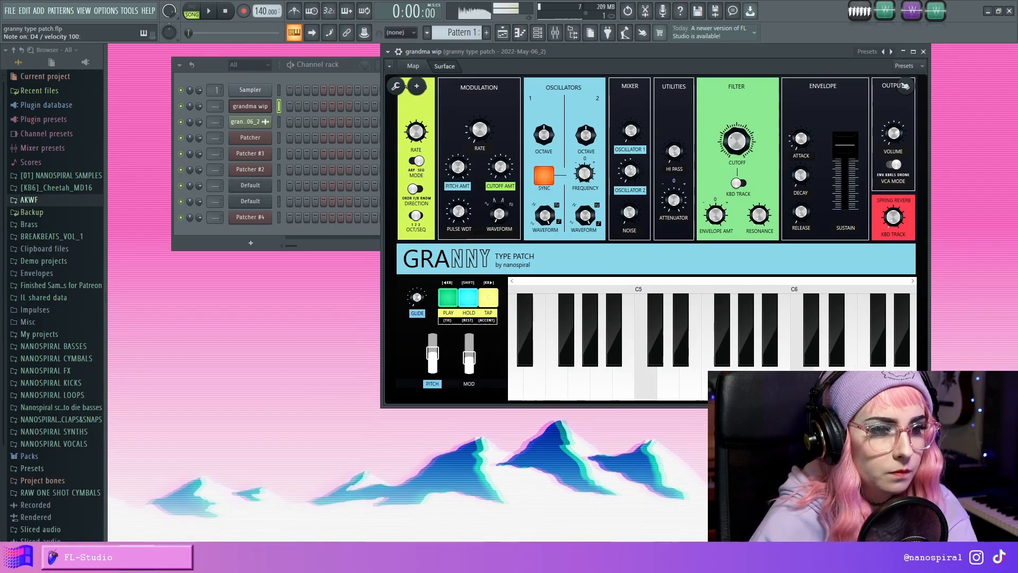
right_click(586, 174)
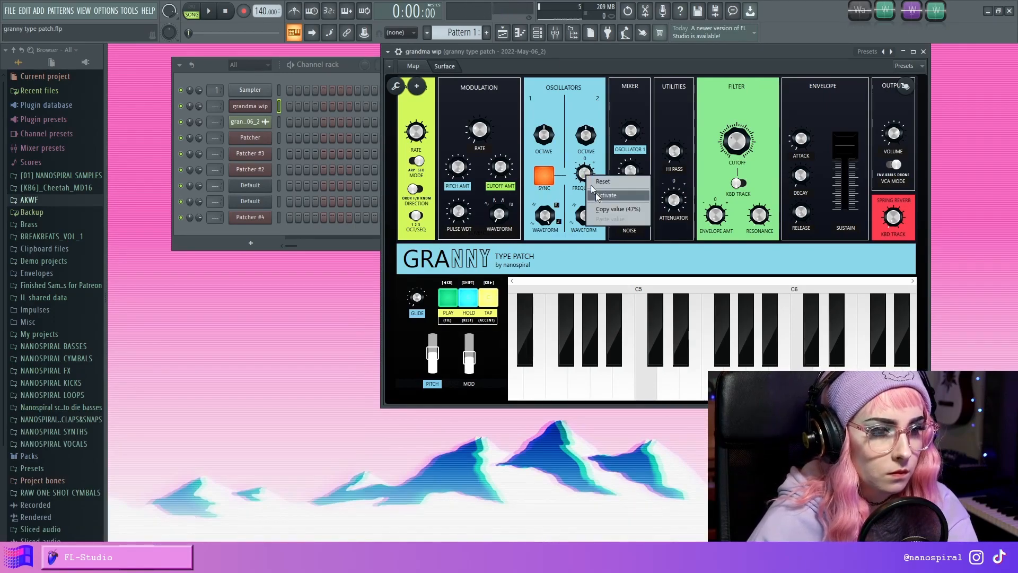
left_click(602, 182)
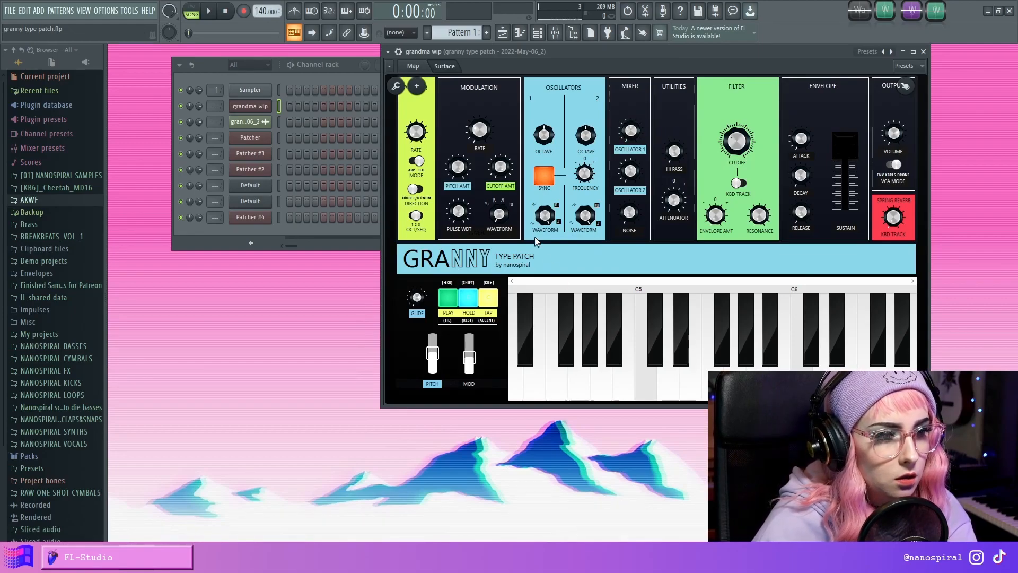
Step: Toggle the Sync button and try oscillator 2's Frequency and Octave knobs on the Granny surface
left_click(544, 176)
left_click_drag(585, 174, 585, 174)
left_click_drag(585, 134, 585, 141)
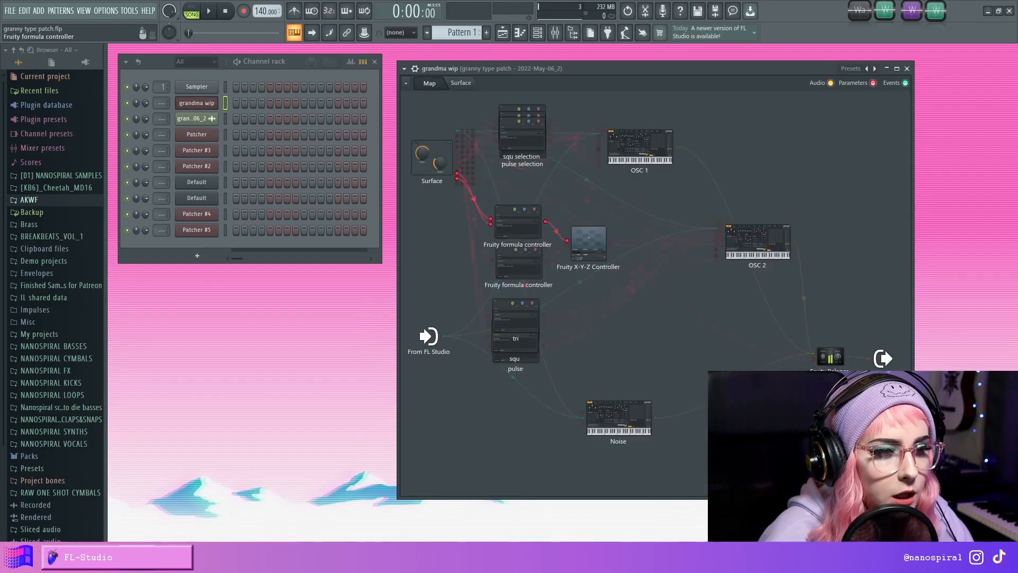
Step: Compare the grandma wip surface with its map and open the Fruity X-Y-Z Controller that feeds OSC 2
left_click(460, 83)
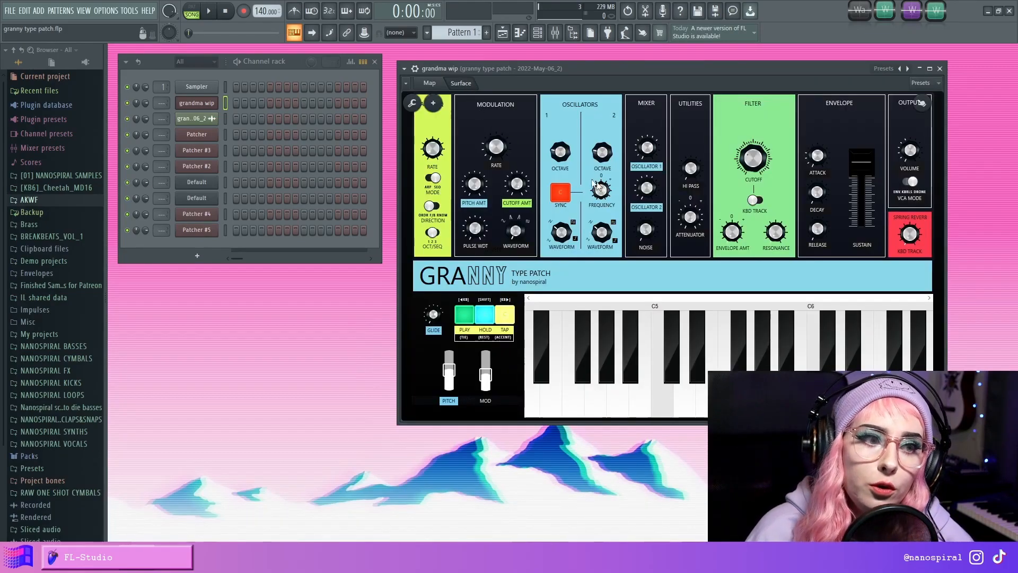
left_click(430, 83)
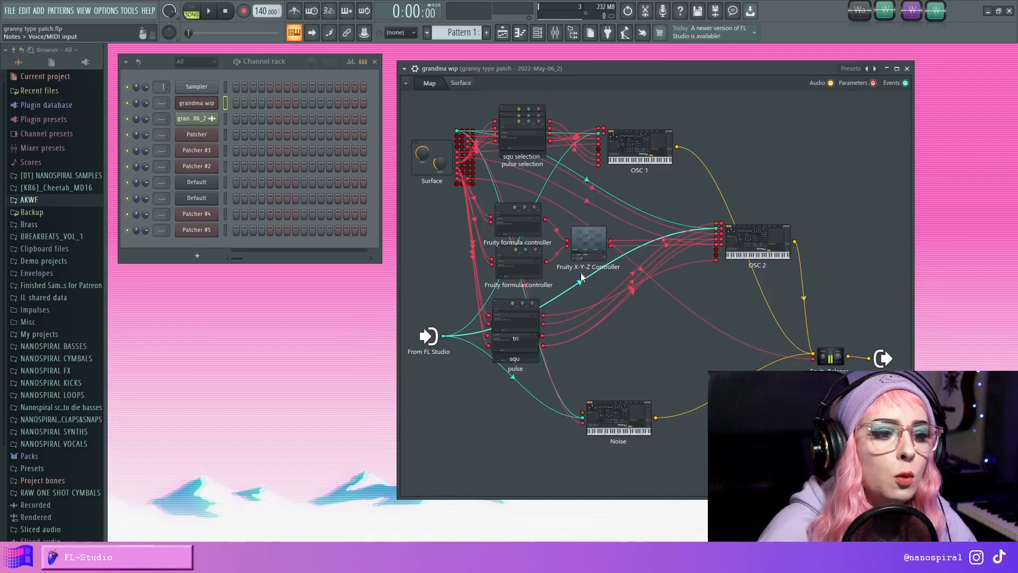
left_click_drag(587, 245, 588, 244)
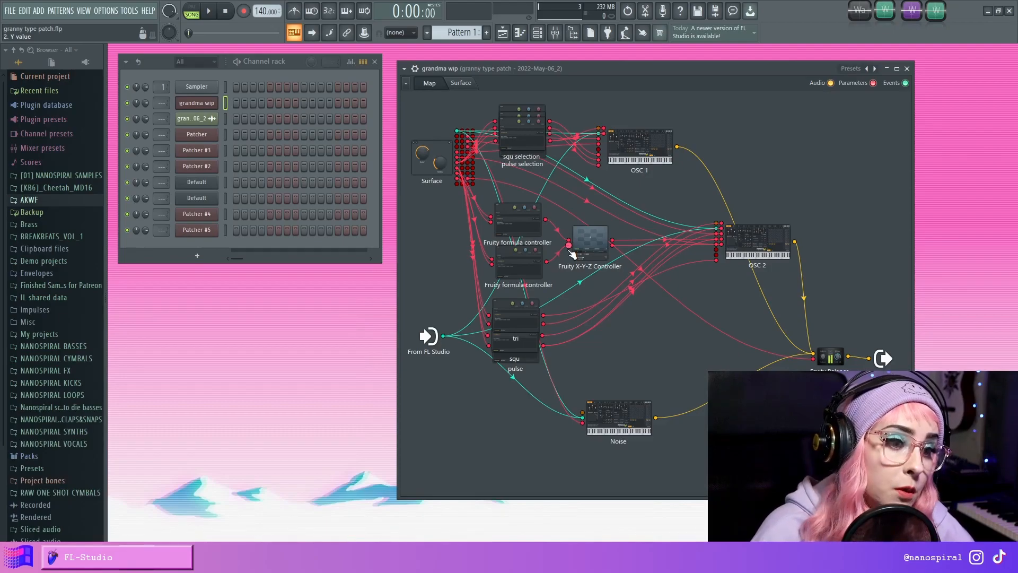
double_click(578, 246)
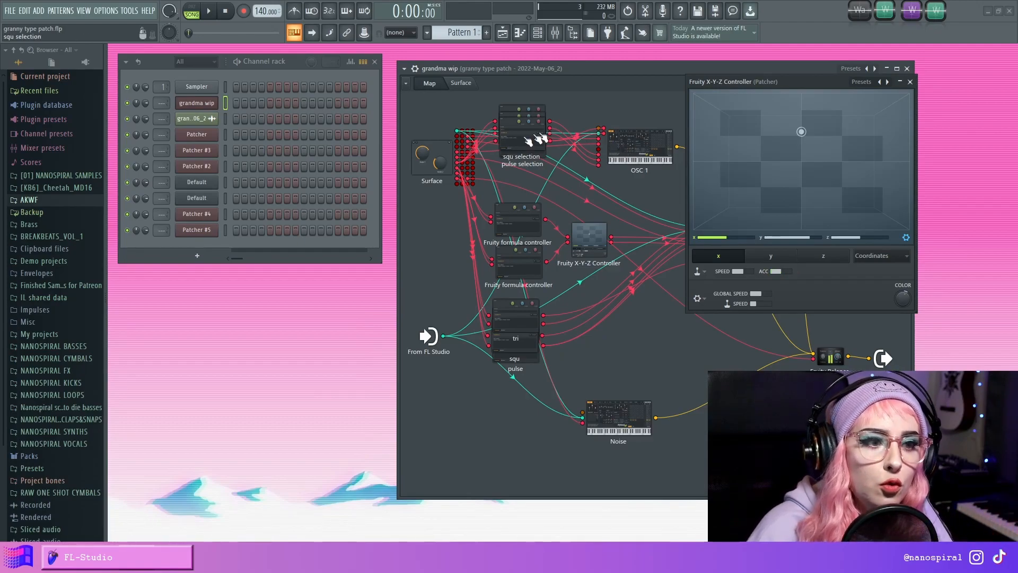
Step: Turn oscillator 2's Frequency knob with Sync on and off, watching the Fruity X-Y-Z Controller's position
left_click(459, 84)
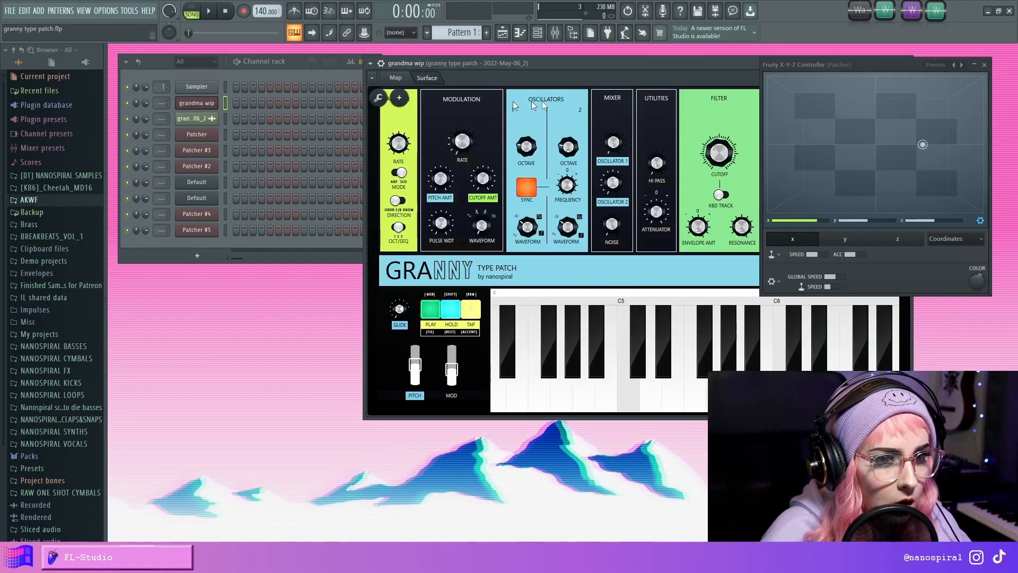
mouse_move(567, 187)
left_mouse_down()
mouse_move(567, 257)
mouse_move(567, 187)
left_mouse_up()
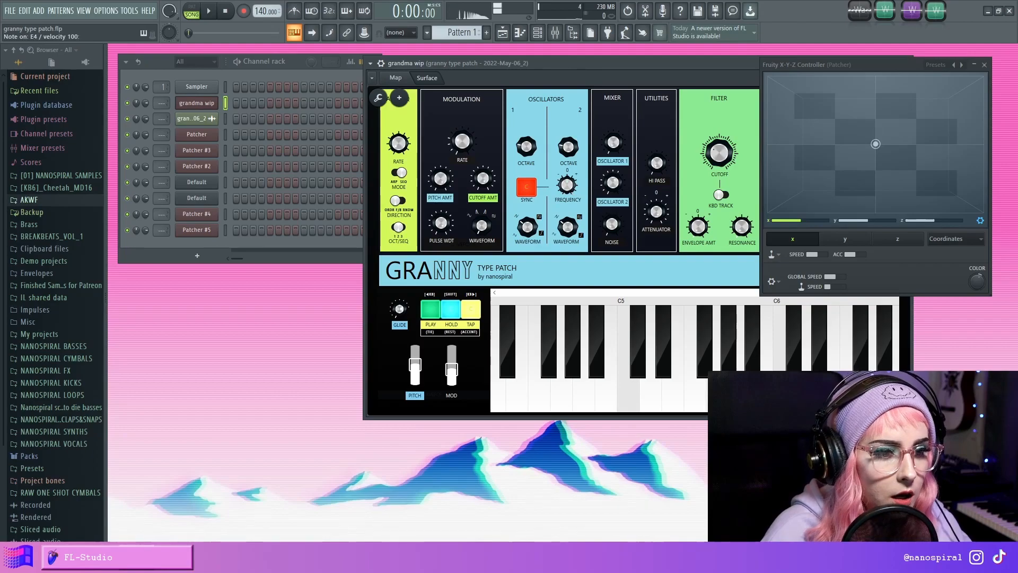
left_click_drag(567, 227, 567, 157)
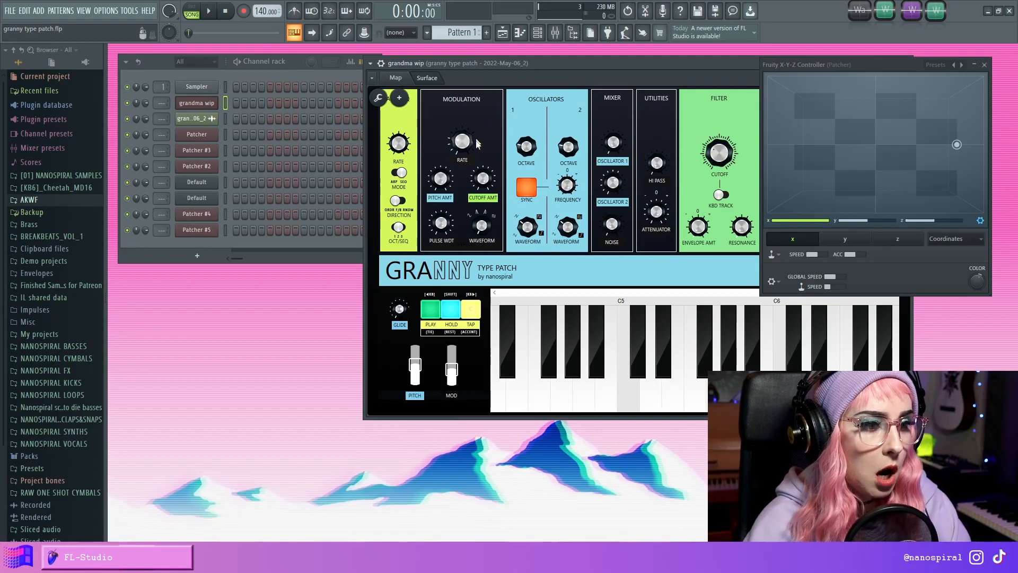
Step: Close the Fruity X-Y-Z Controller, add a Fruity Peak Controller to the grandma wip map and open it
left_click(396, 78)
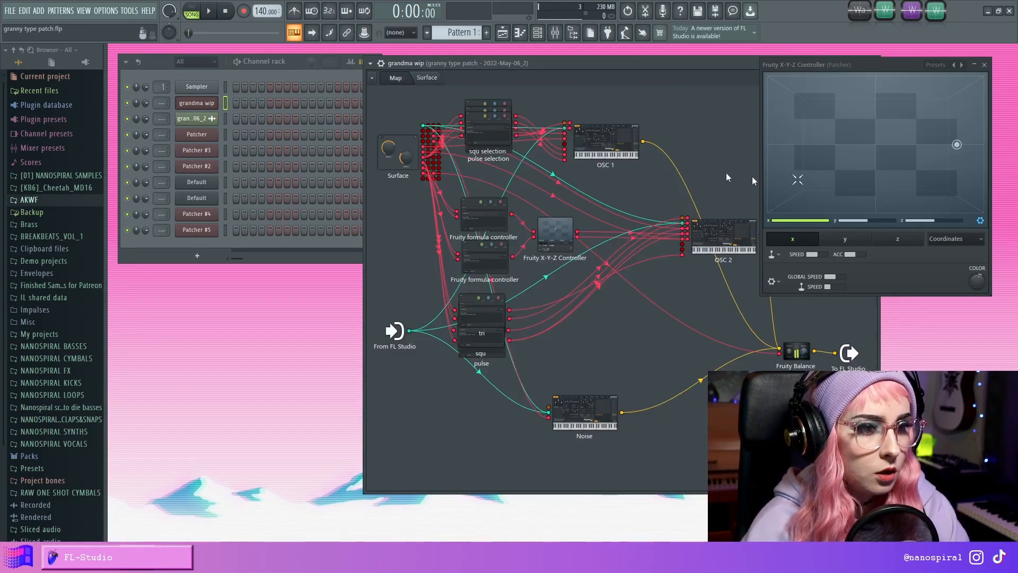
left_click(984, 65)
right_click(755, 141)
mouse_move(811, 155)
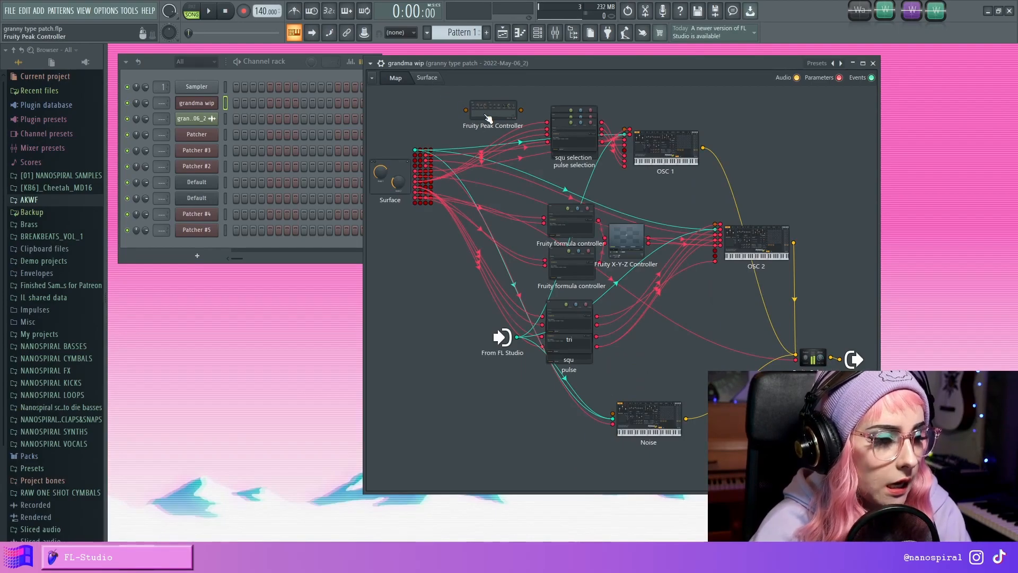
double_click(487, 118)
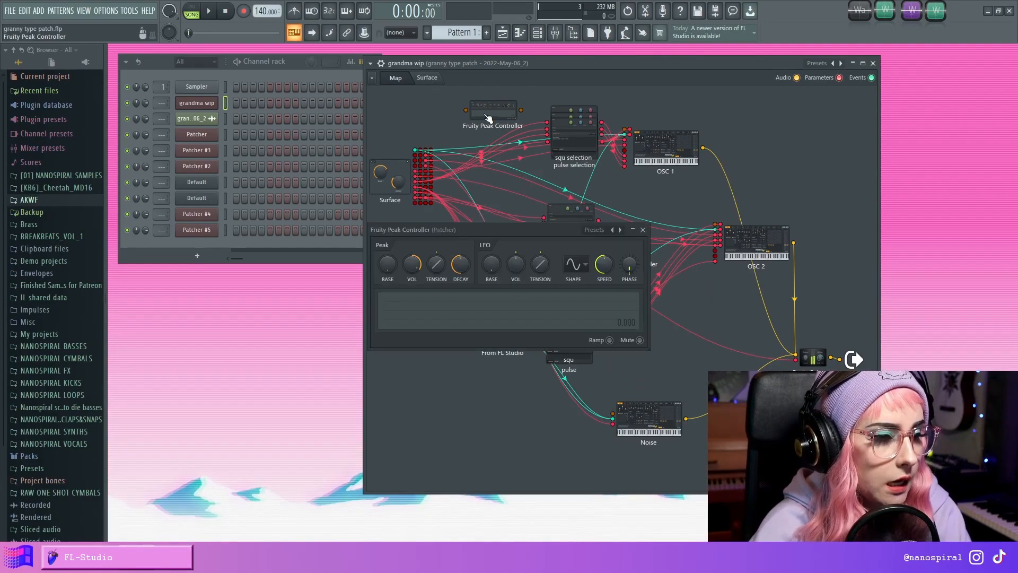
right_click(570, 263)
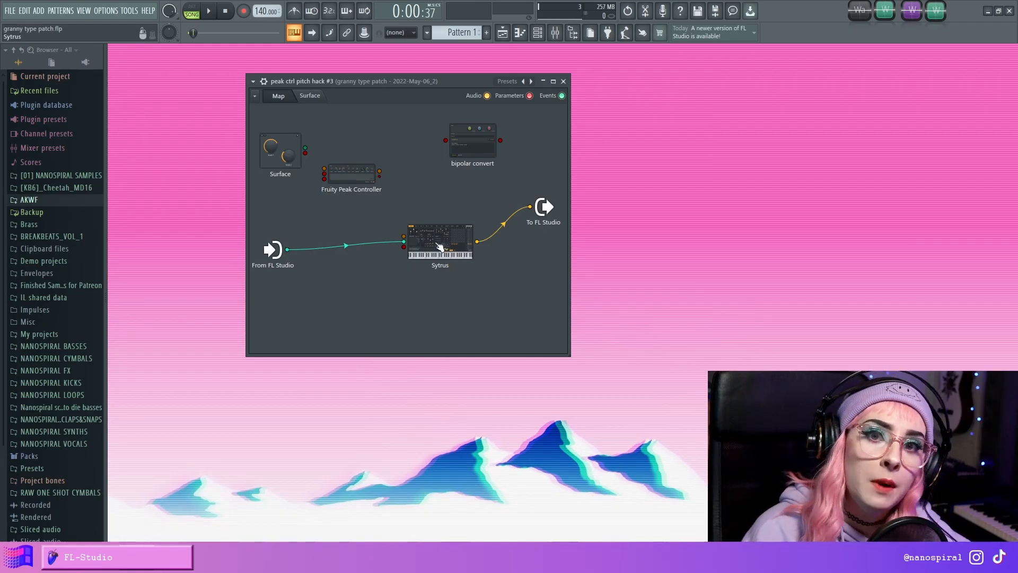
Step: Inspect the Mod X pitch curve of OP 1 in the peak ctrl pitch hack #3 Sytrus and close the plugin
left_click_drag(441, 251, 447, 251)
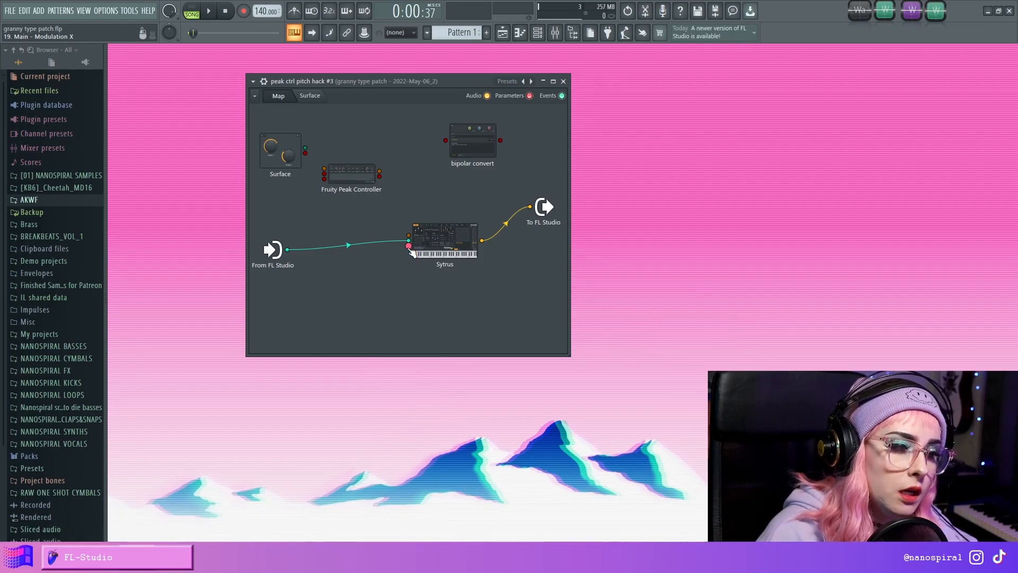
double_click(419, 248)
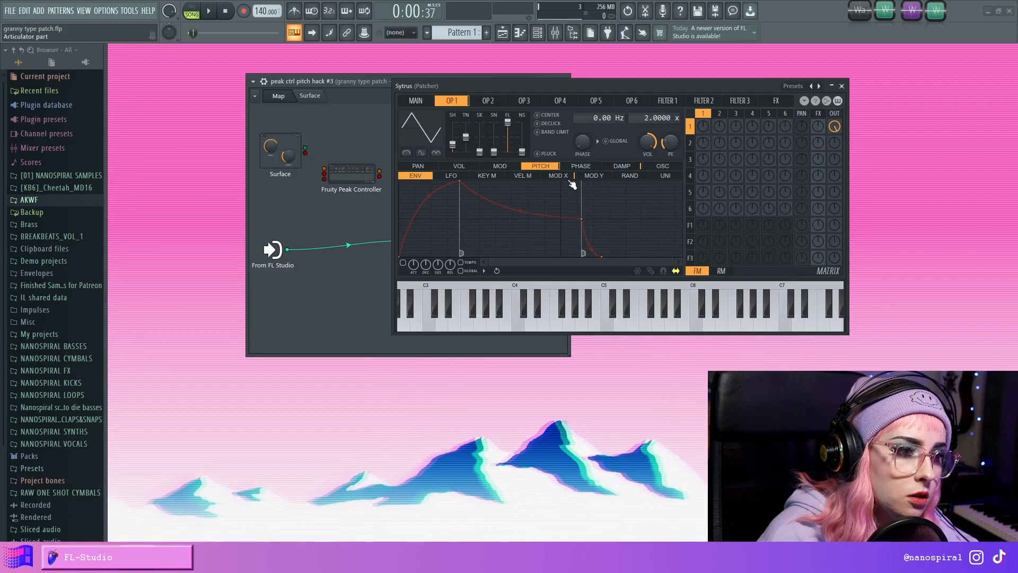
left_click(562, 176)
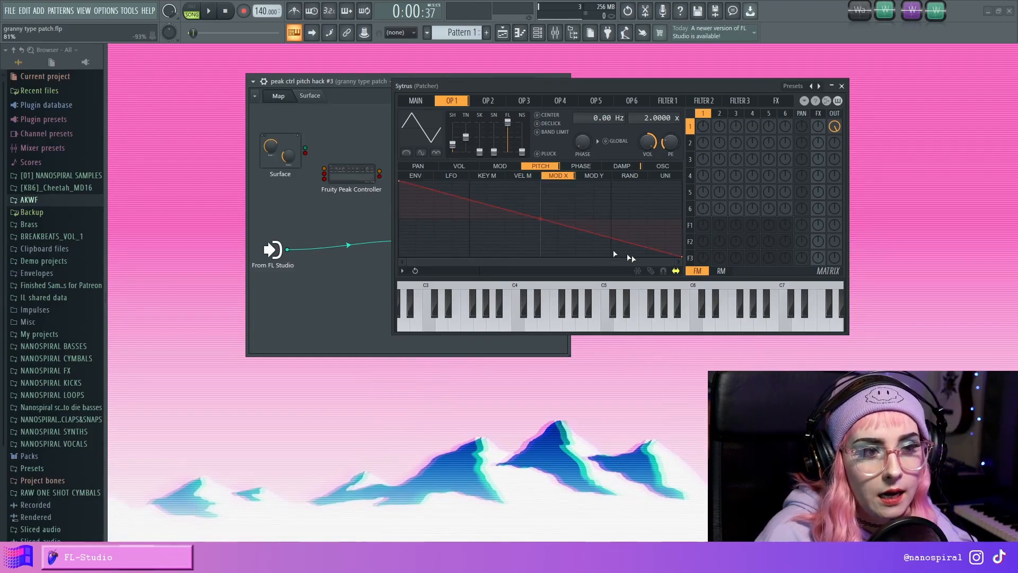
left_click(841, 86)
Step: Open the Fruity Peak Controller in peak ctrl pitch hack #3 and place its window beside the map
left_click_drag(341, 177, 343, 177)
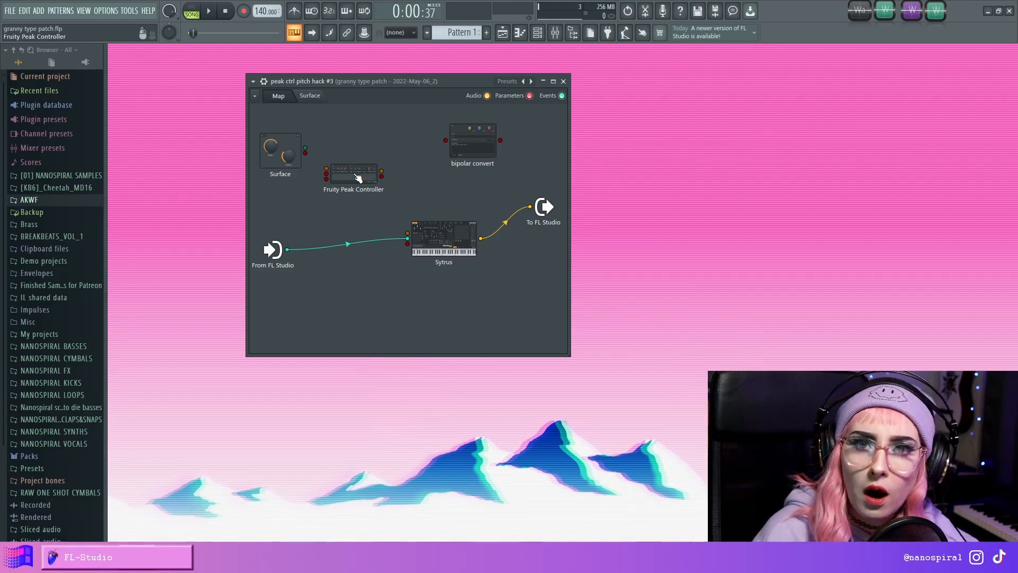
left_click(359, 177)
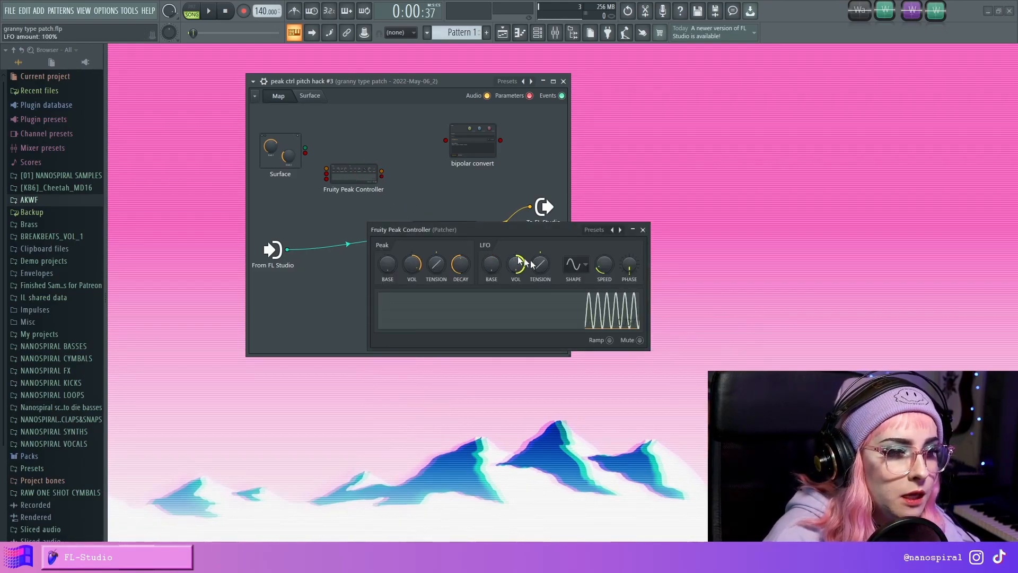
left_click_drag(514, 231, 752, 120)
Step: Connect the Fruity Peak Controller's controller output to Sytrus's Modulation X input and adjust the LFO volume
right_click(366, 177)
mouse_move(418, 240)
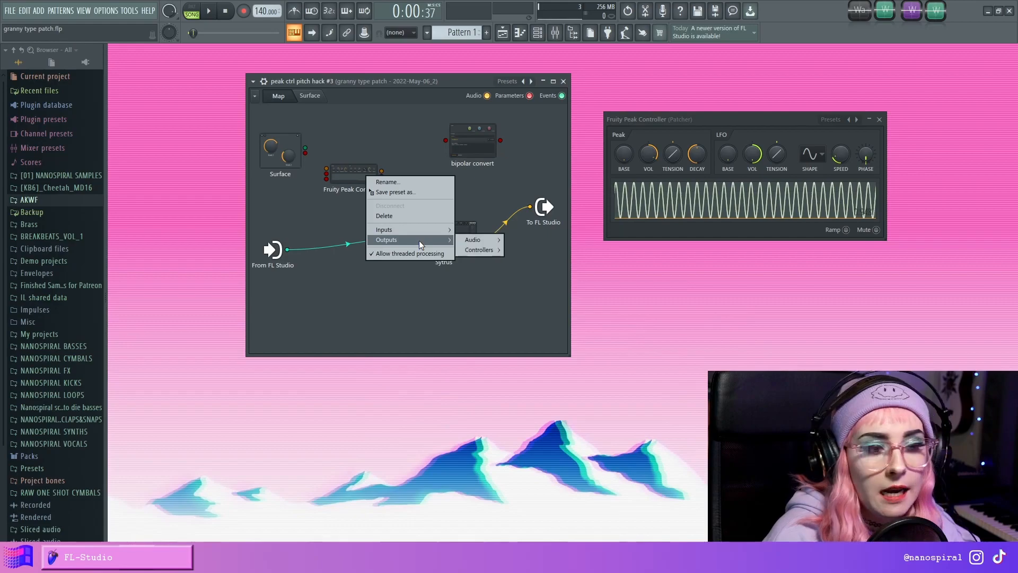
mouse_move(482, 250)
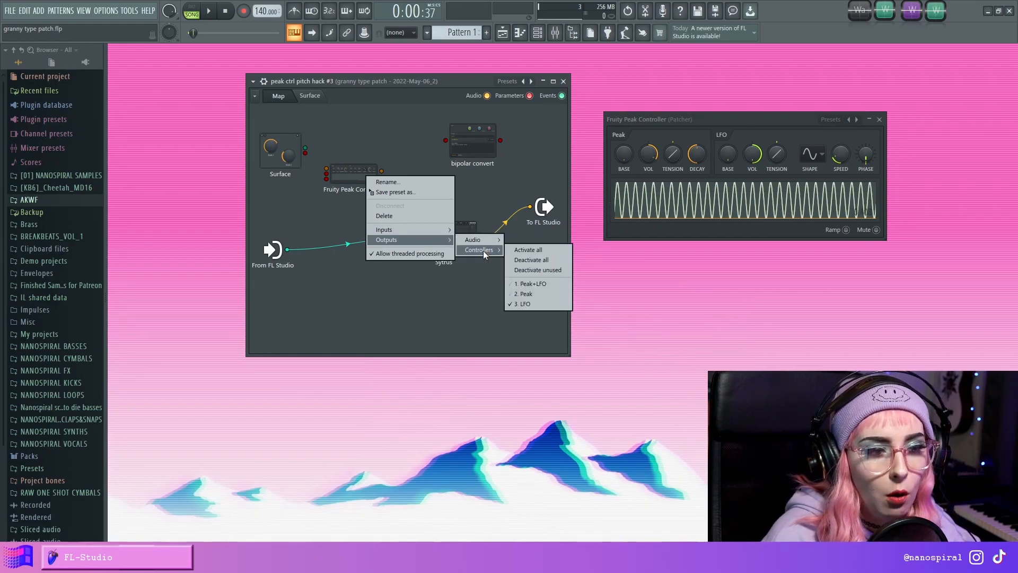
left_click(534, 282)
left_click_drag(382, 175, 407, 244)
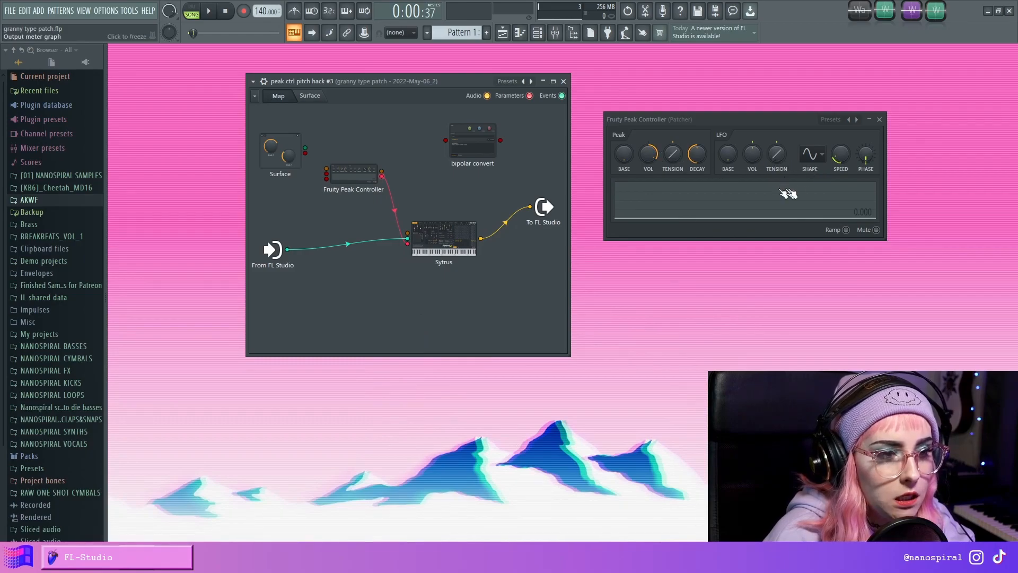
mouse_move(752, 159)
left_mouse_down()
mouse_move(753, 128)
mouse_move(751, 163)
left_mouse_up()
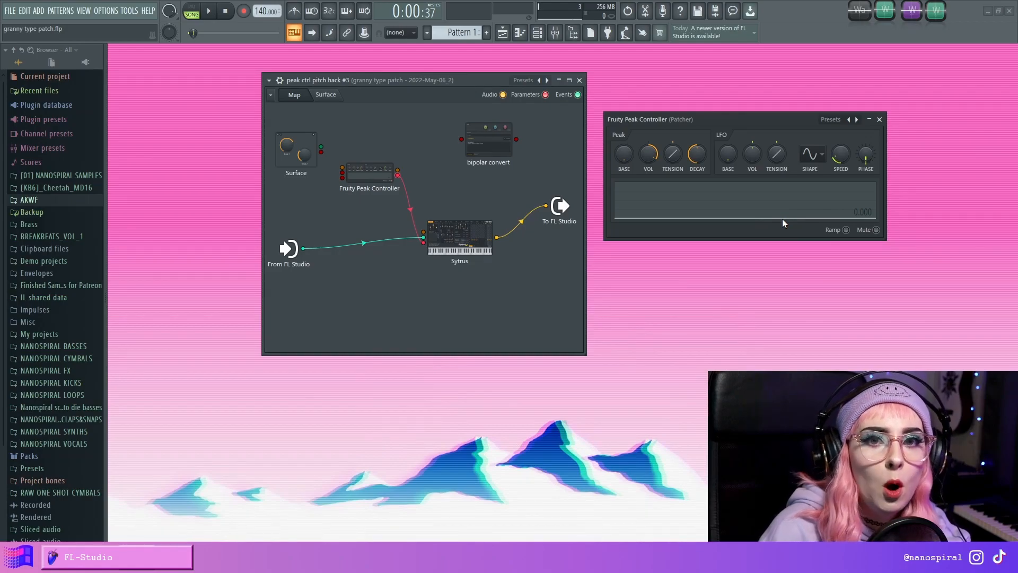
Step: Add a Fruity Envelope Controller to the peak ctrl pitch hack #3 map, open it and move its window aside
right_click(394, 288)
mouse_move(424, 303)
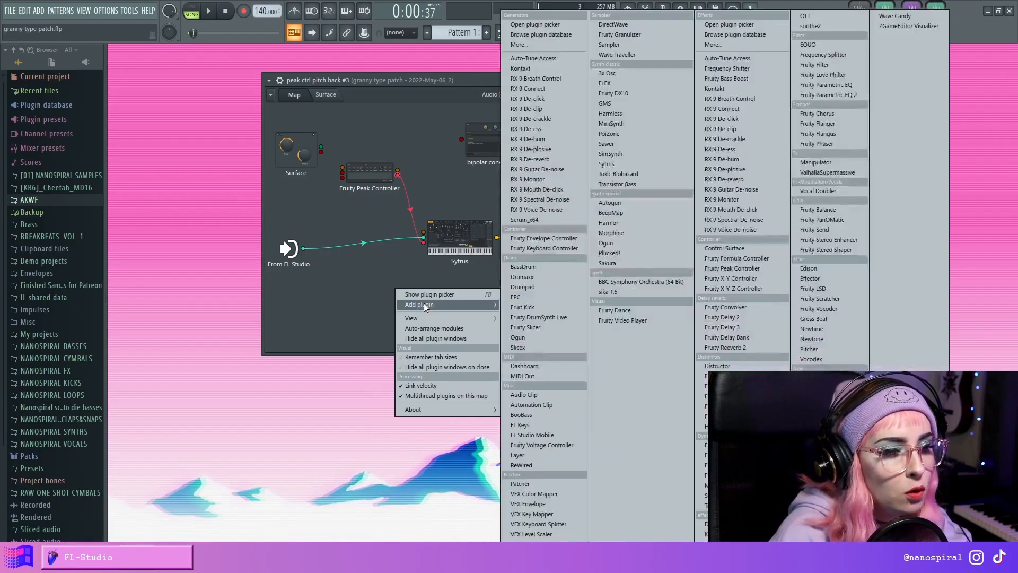
left_click(551, 241)
left_click(377, 295)
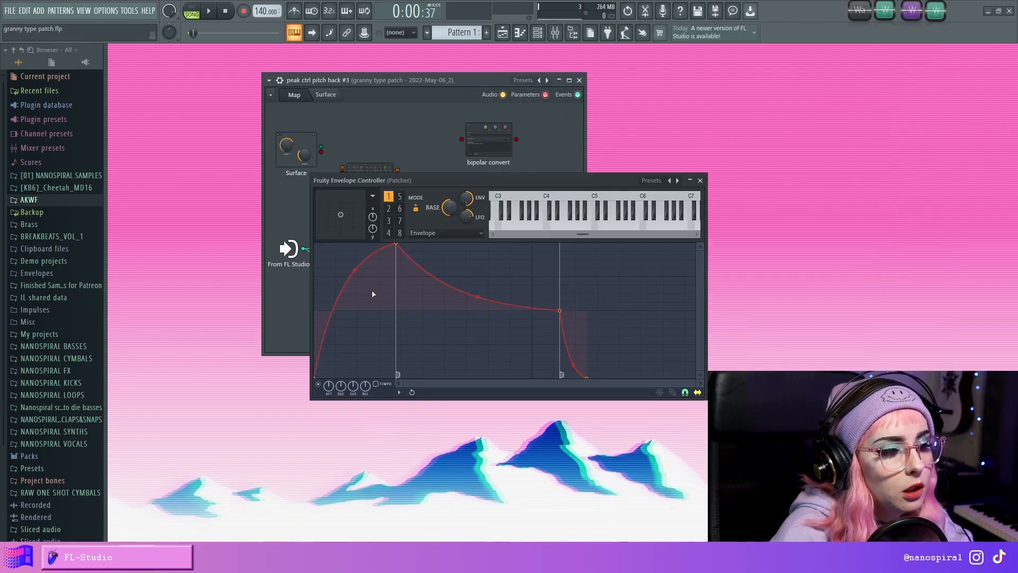
left_click_drag(462, 181, 540, 117)
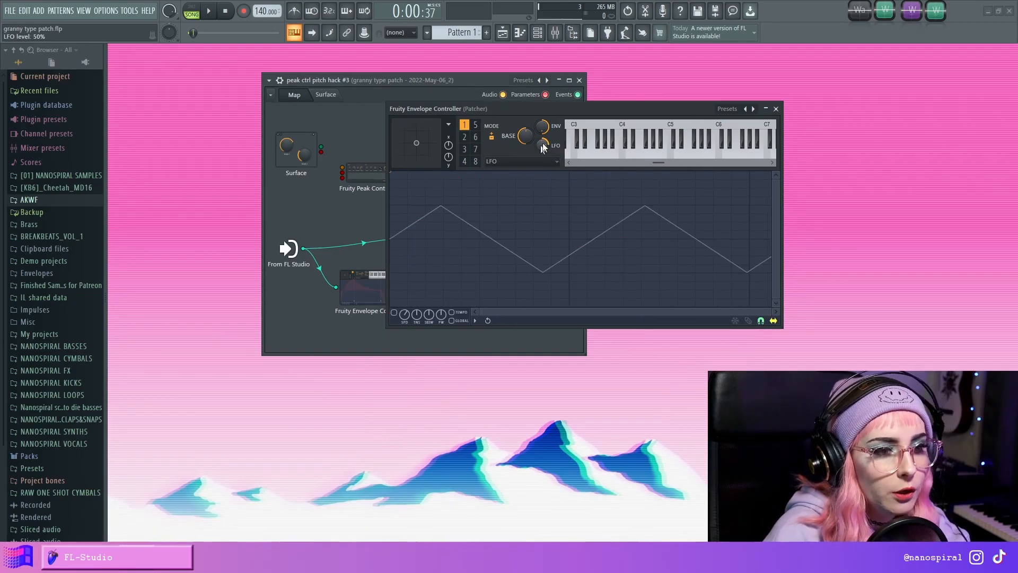
Step: Try out a stronger LFO level in the Fruity Envelope Controller
left_click_drag(542, 144, 542, 116)
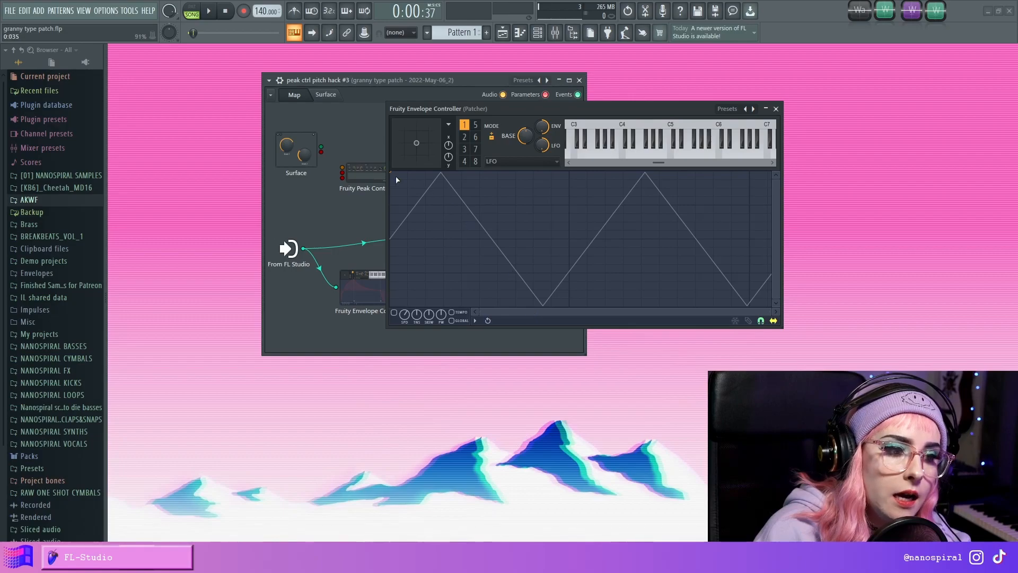
left_click_drag(542, 145, 543, 148)
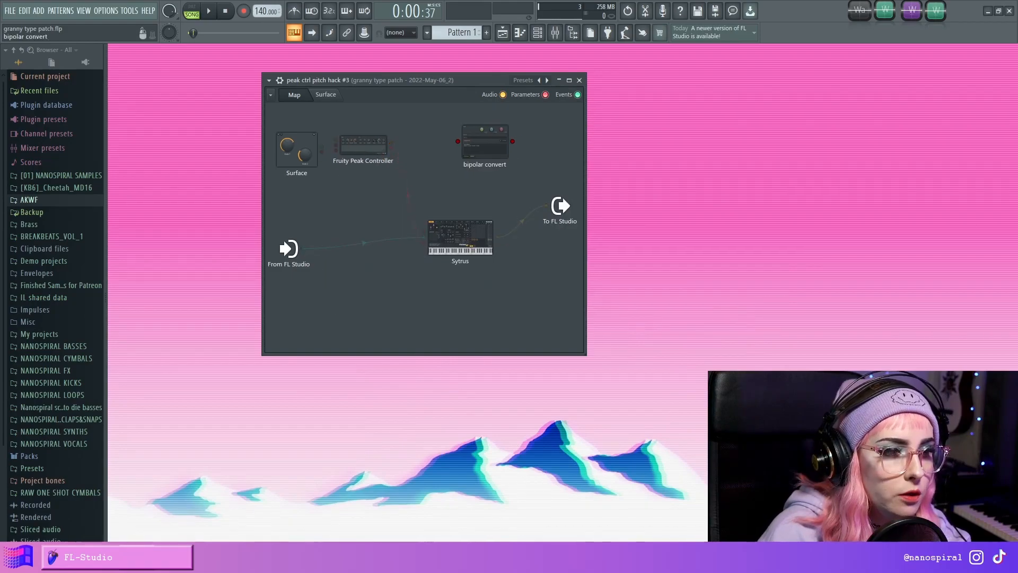
Step: Place the bipolar convert formula controller between the Fruity Peak Controller and Sytrus, route the modulation through it and set its open window aside
left_click_drag(498, 145, 482, 148)
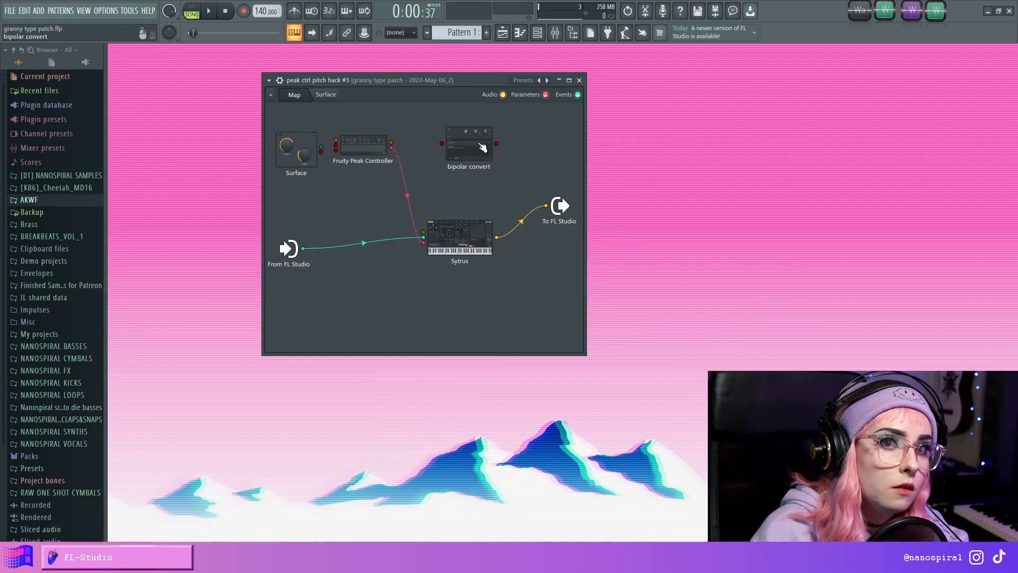
left_click_drag(459, 238, 464, 240)
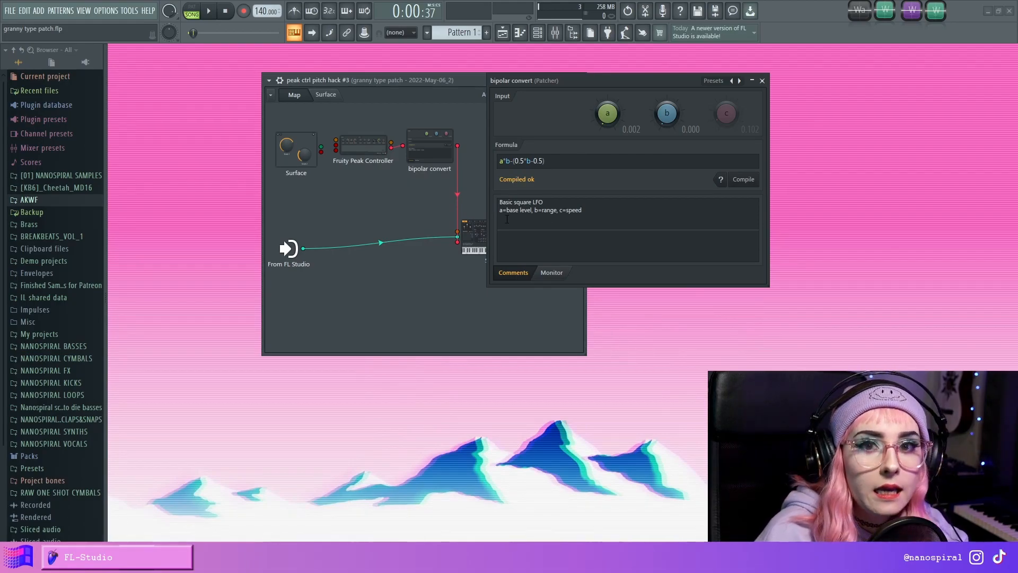
left_click_drag(578, 80, 605, 73)
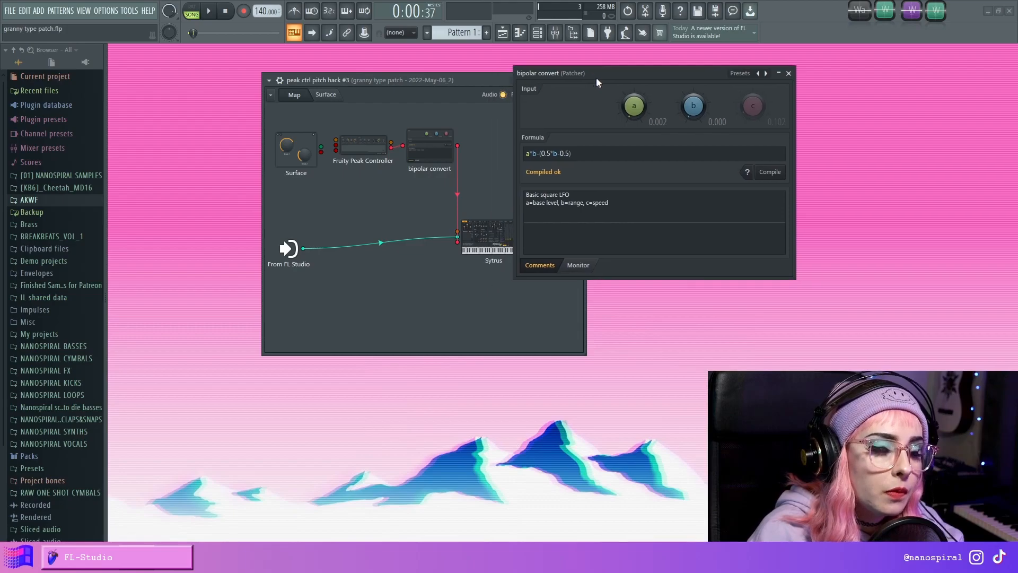
Step: Raise the LFO volume in the Fruity Peak Controller and close its window
double_click(368, 147)
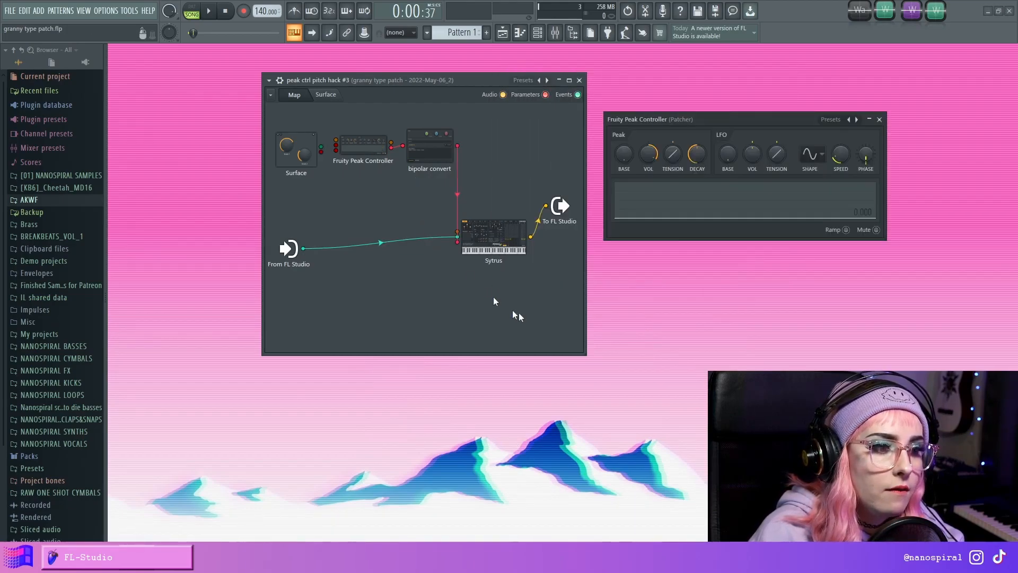
left_click_drag(752, 159, 752, 116)
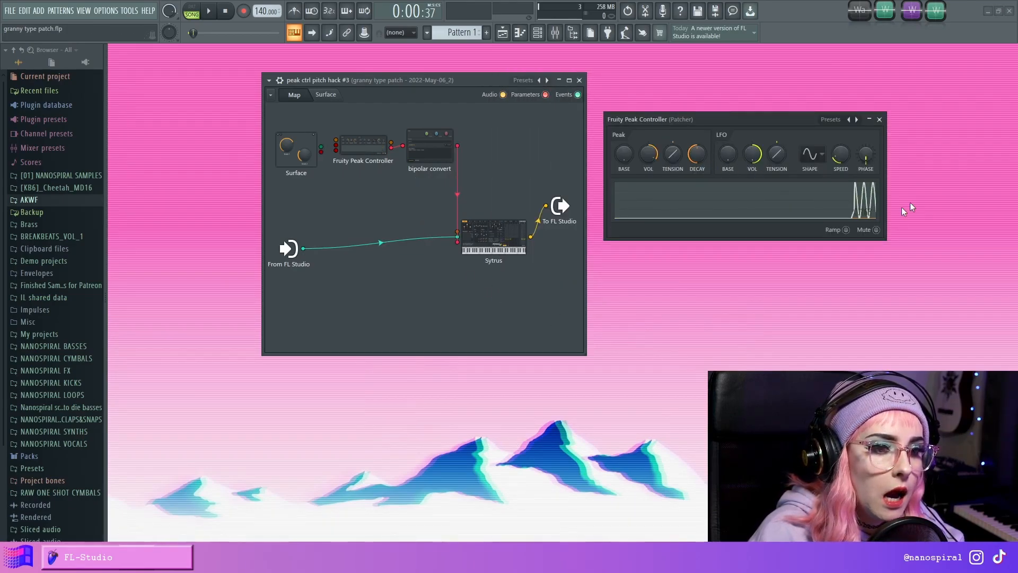
left_click(879, 120)
Step: Open bipolar convert and test its inputs a and b, adjusting b to scale the modulation range
double_click(432, 159)
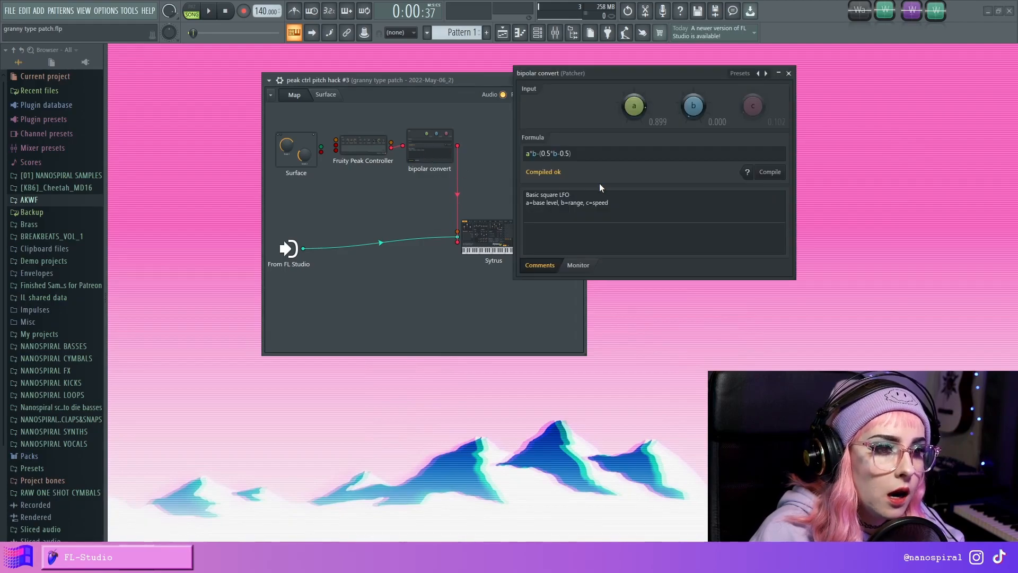
left_click_drag(636, 103, 652, 119)
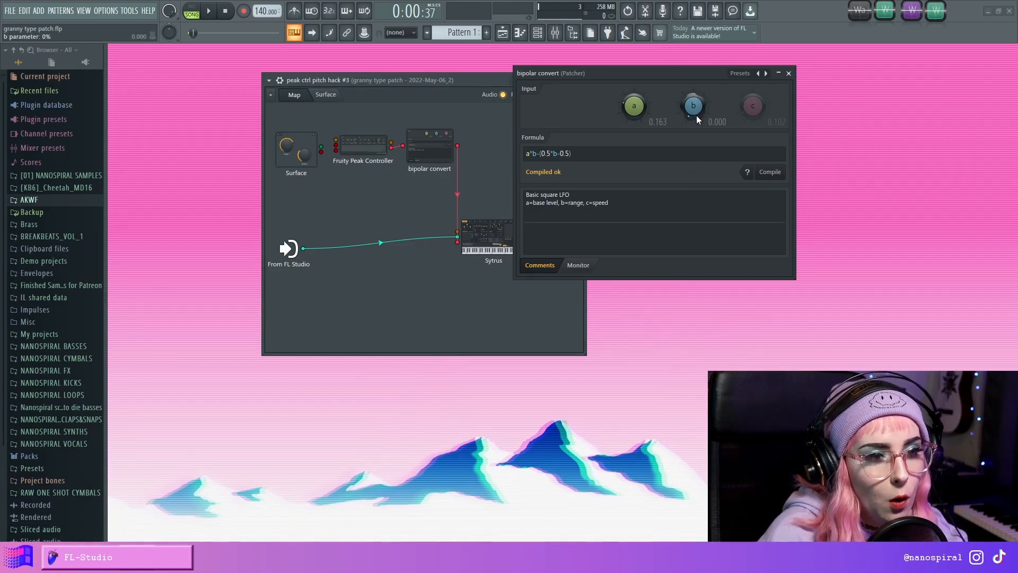
mouse_move(693, 106)
left_mouse_down()
mouse_move(693, 55)
mouse_move(693, 119)
left_mouse_up()
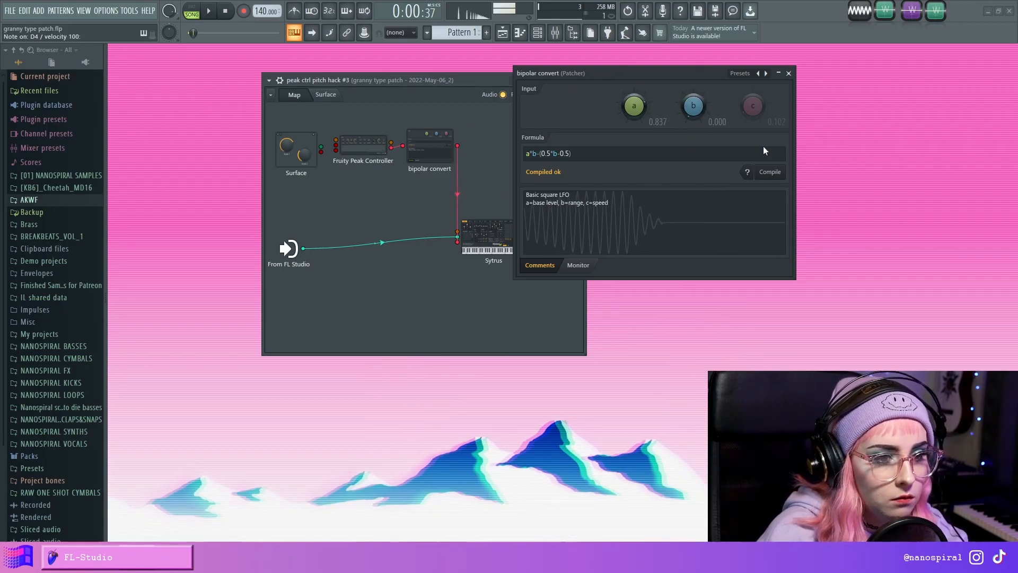
left_click_drag(693, 105, 693, 106)
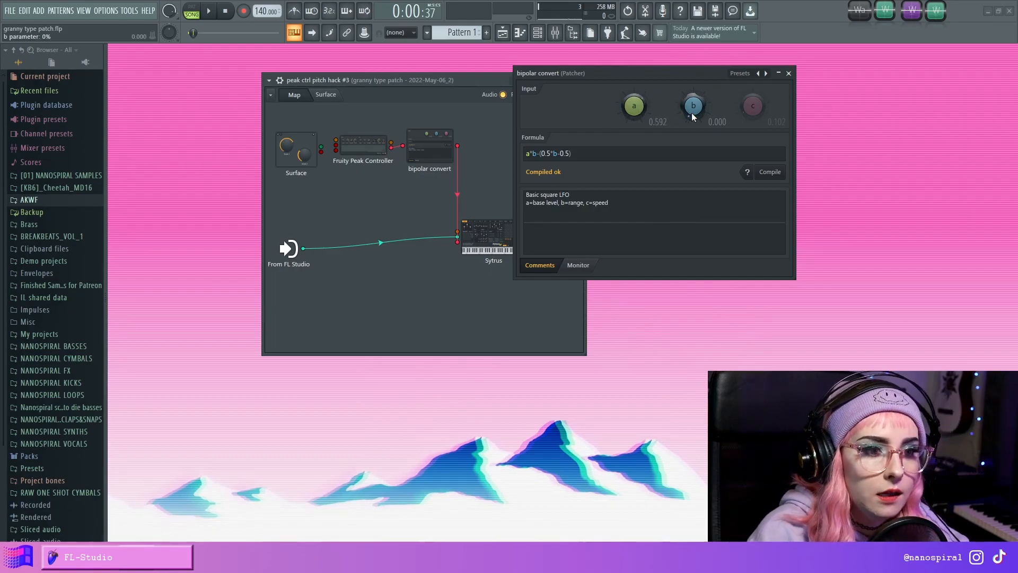
left_click_drag(692, 113, 692, 93)
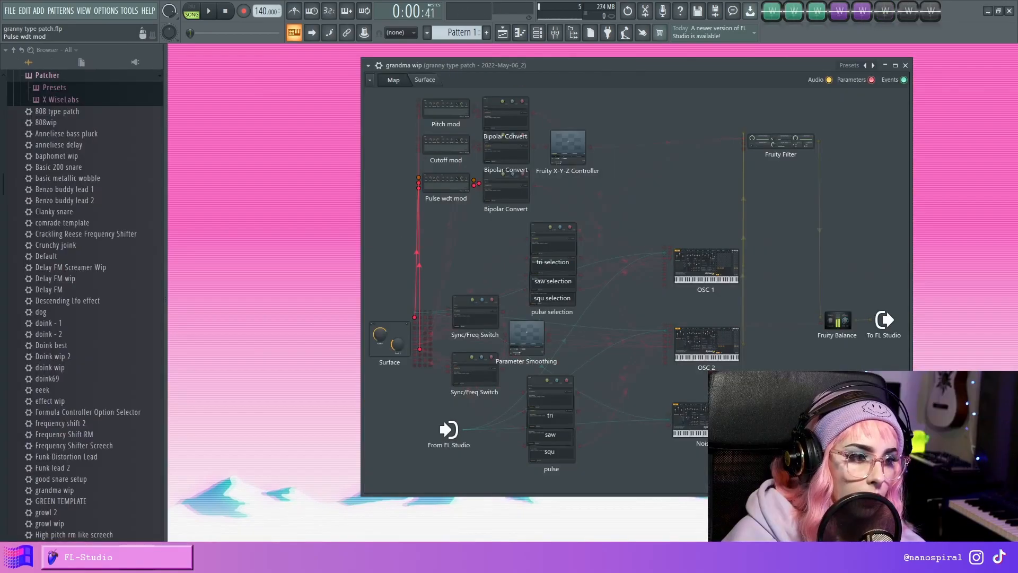
Step: Adjust the position of Cutoff mod in the grandma wip map and check the modulation controls on the surface
left_click_drag(455, 146, 455, 154)
left_click(454, 156)
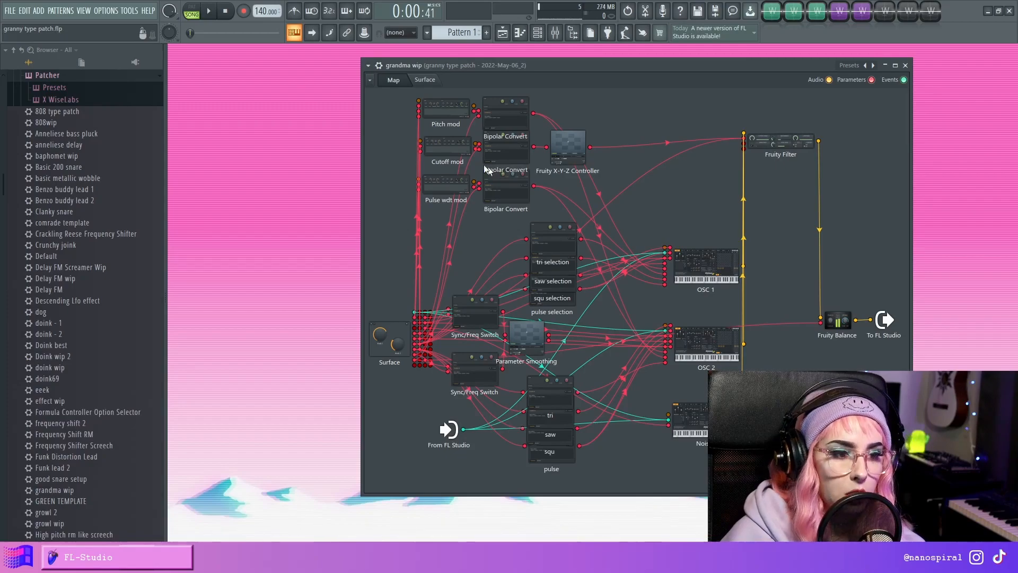
left_click(426, 79)
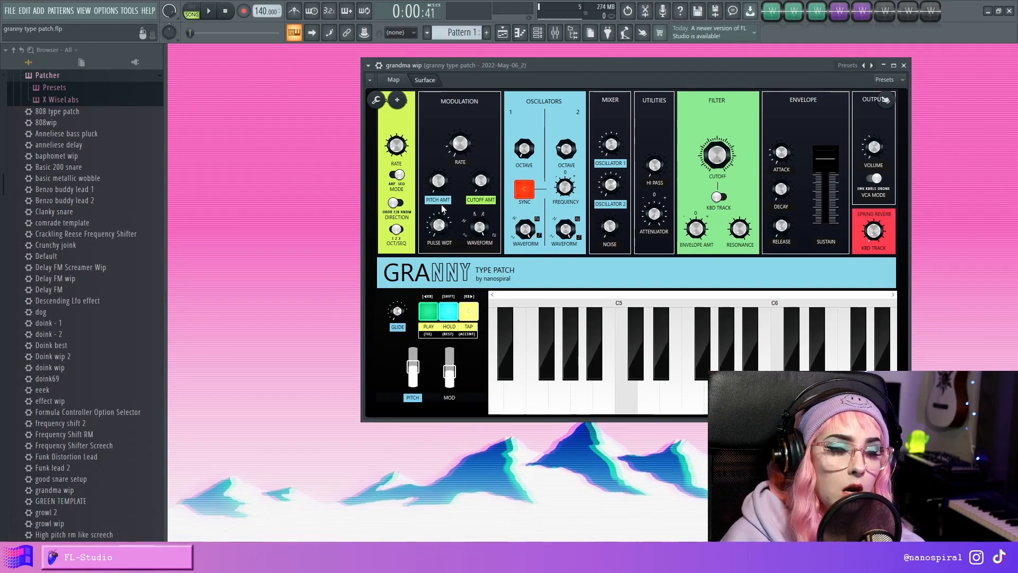
left_click(397, 80)
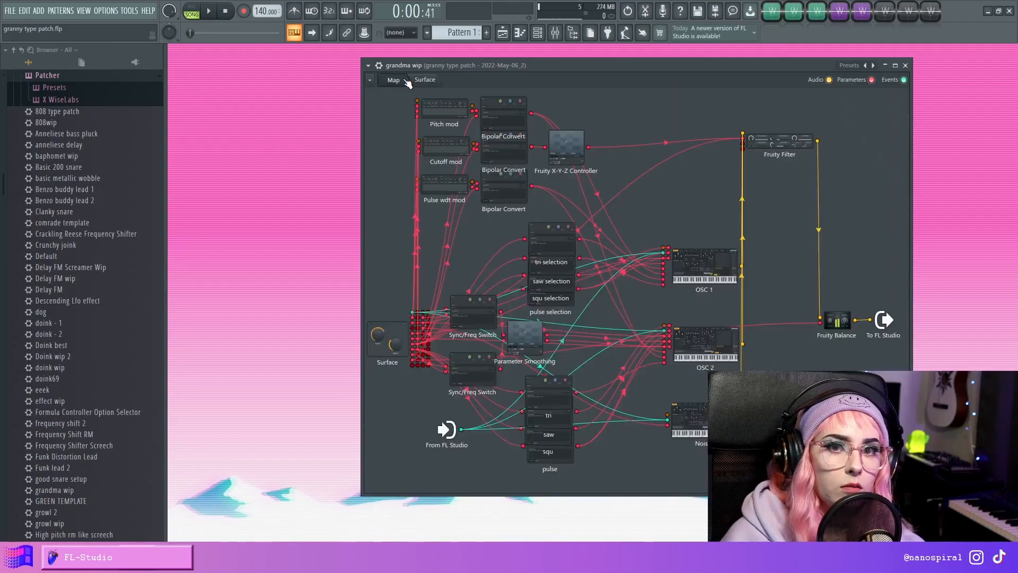
Step: Examine the Pitch mod, Cutoff mod and Pulse wdt mod peak controllers in the map and close their windows
left_click(522, 125)
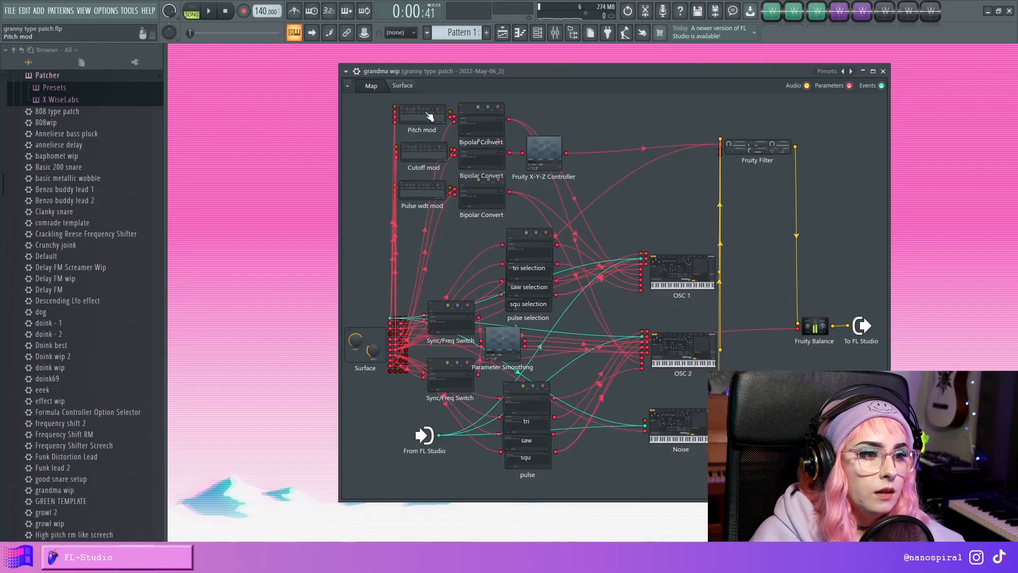
left_click(371, 85)
left_click(430, 117)
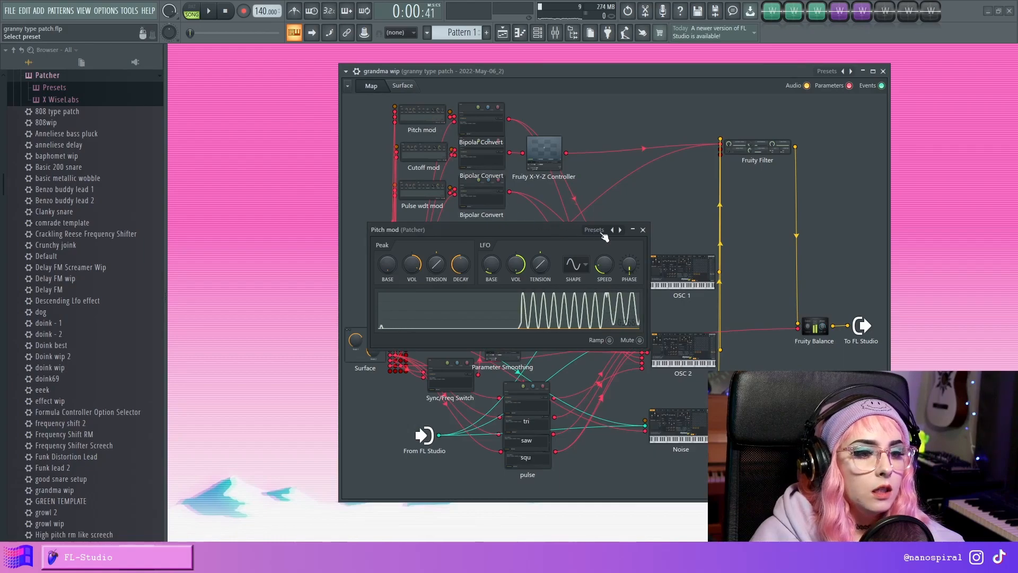
left_click_drag(607, 229, 729, 156)
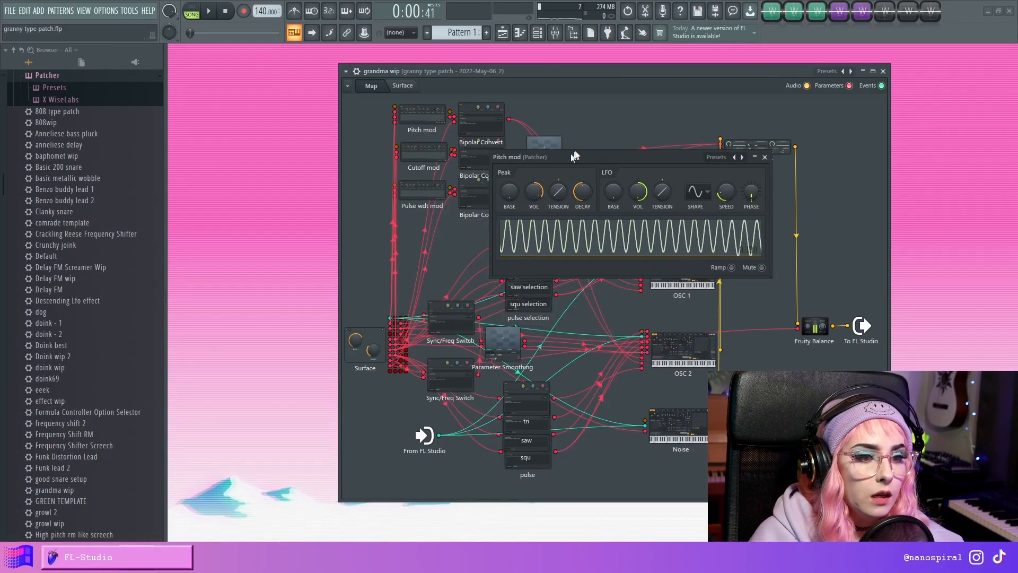
left_click(480, 127)
left_click(420, 158)
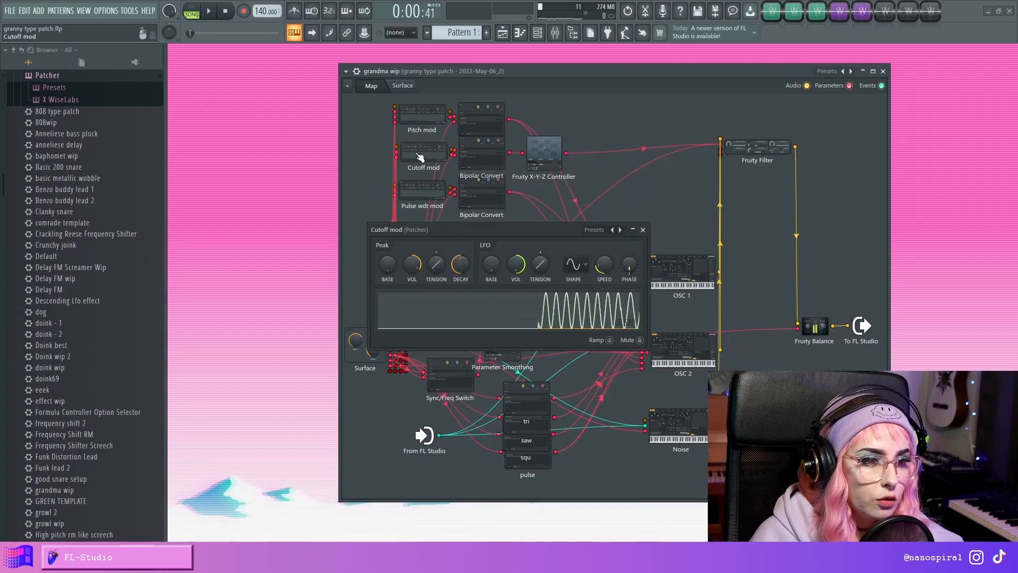
left_click(422, 191)
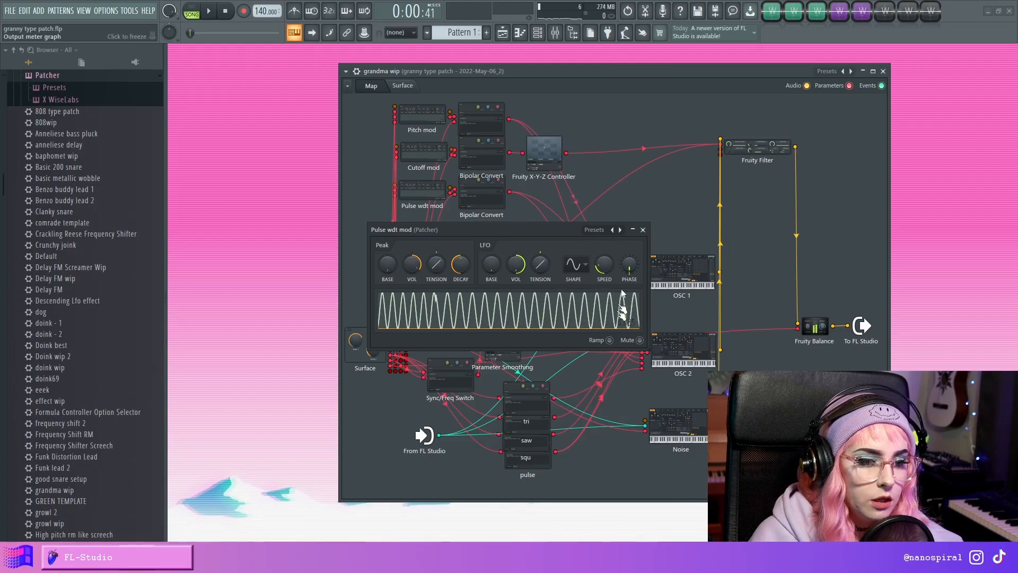
left_click(643, 229)
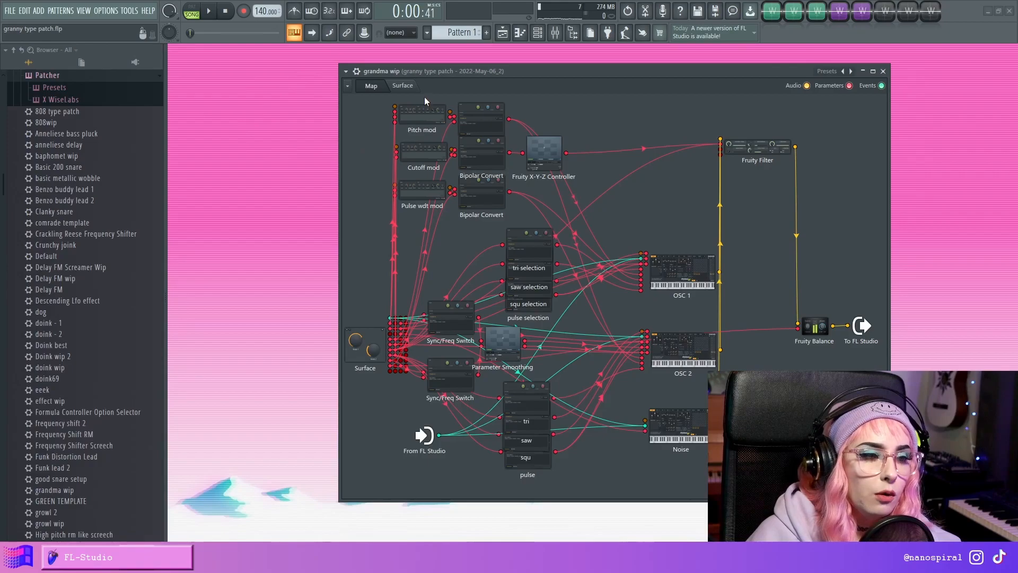
Step: Show the Granny surface and play test notes on its on-screen keyboard to hear the patch
left_click(407, 86)
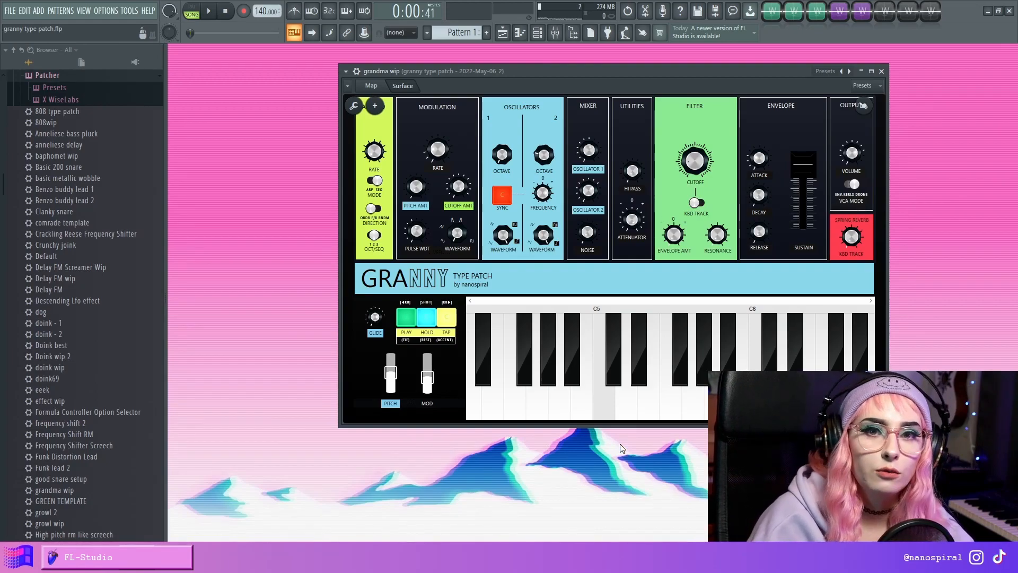
key("alt+Tab")
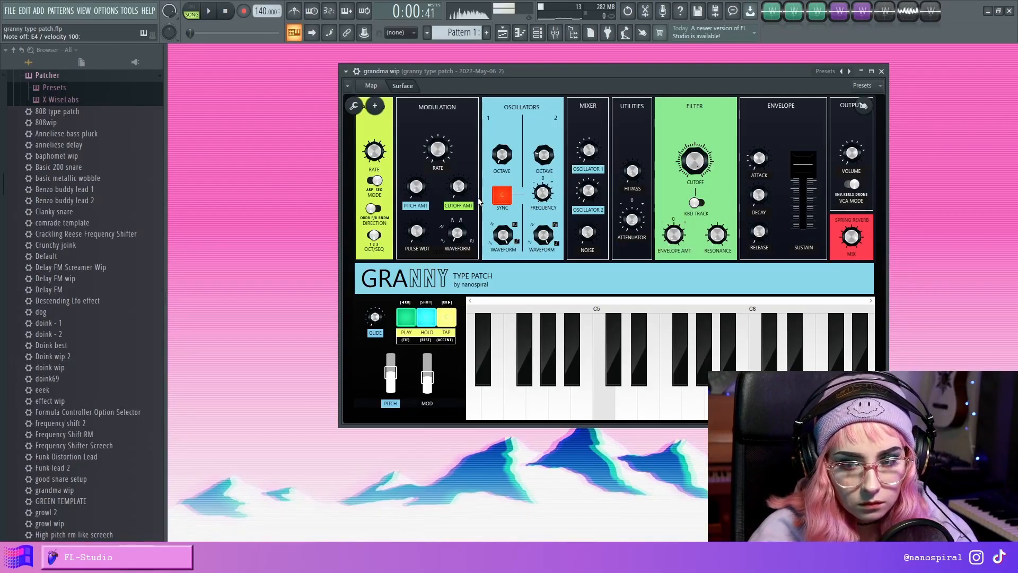
left_click(381, 87)
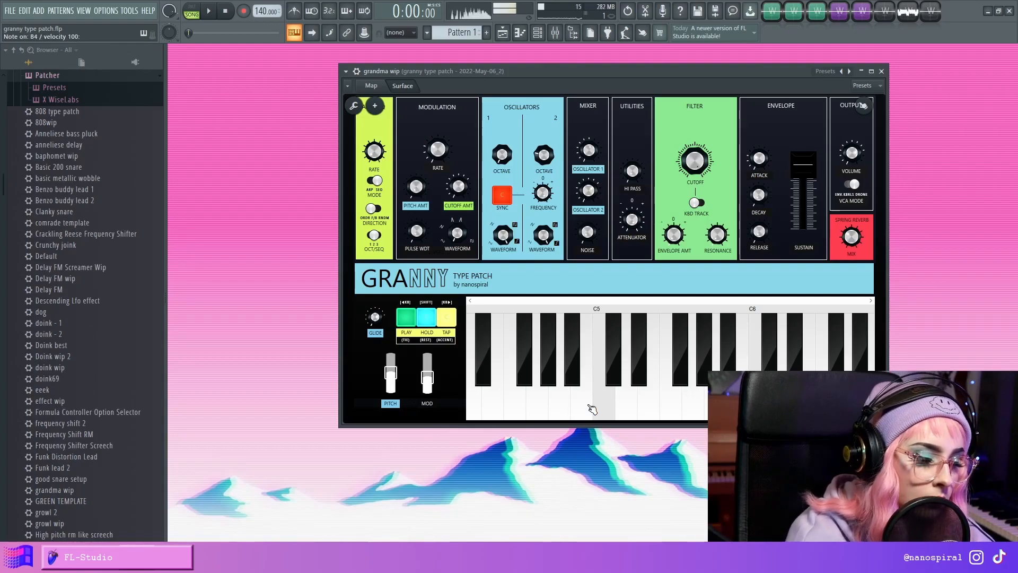
left_click(699, 407)
left_click(566, 407)
left_click(518, 408)
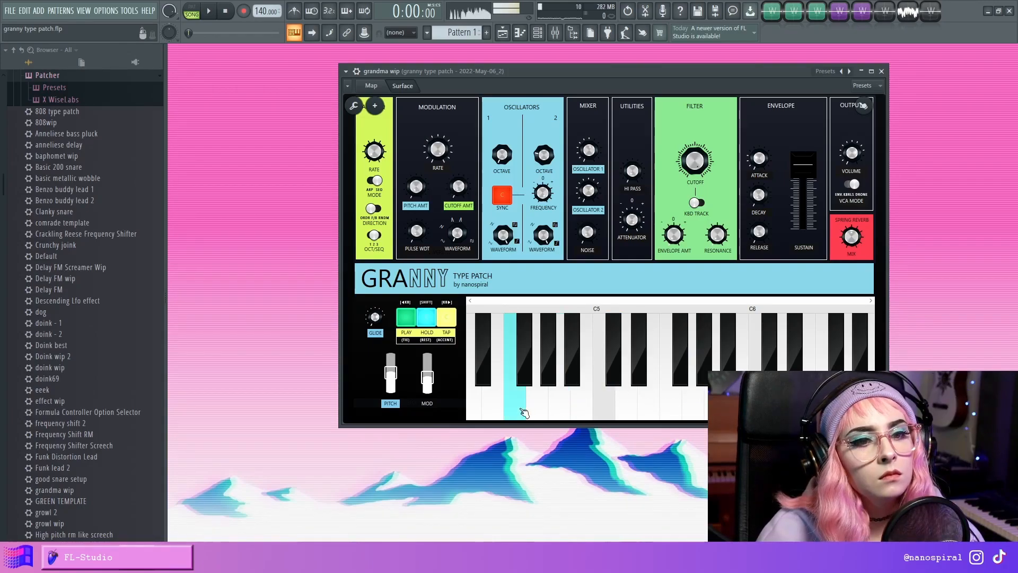
left_click(647, 408)
left_click(536, 410)
left_click(479, 416)
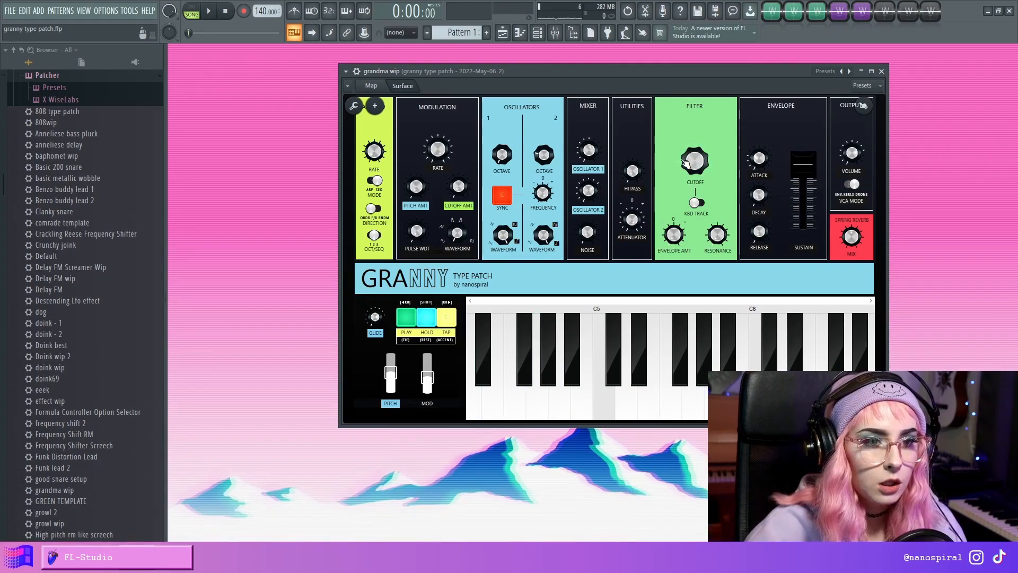
Step: Return to the grandma wip map and reposition the Bipolar Convert modules beside the modulation controllers
left_click(371, 85)
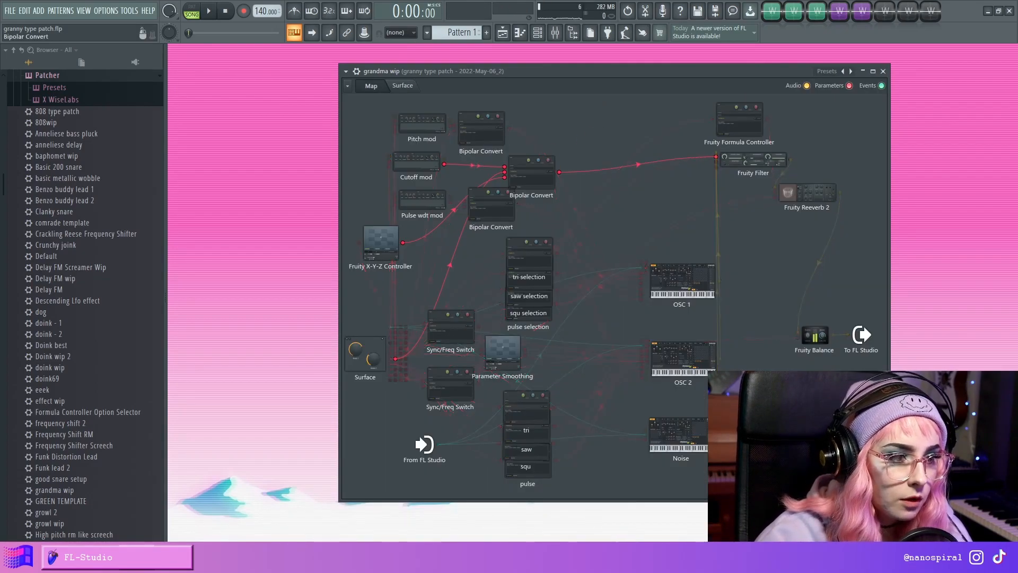
left_click_drag(492, 162, 492, 159)
left_click_drag(493, 204, 486, 186)
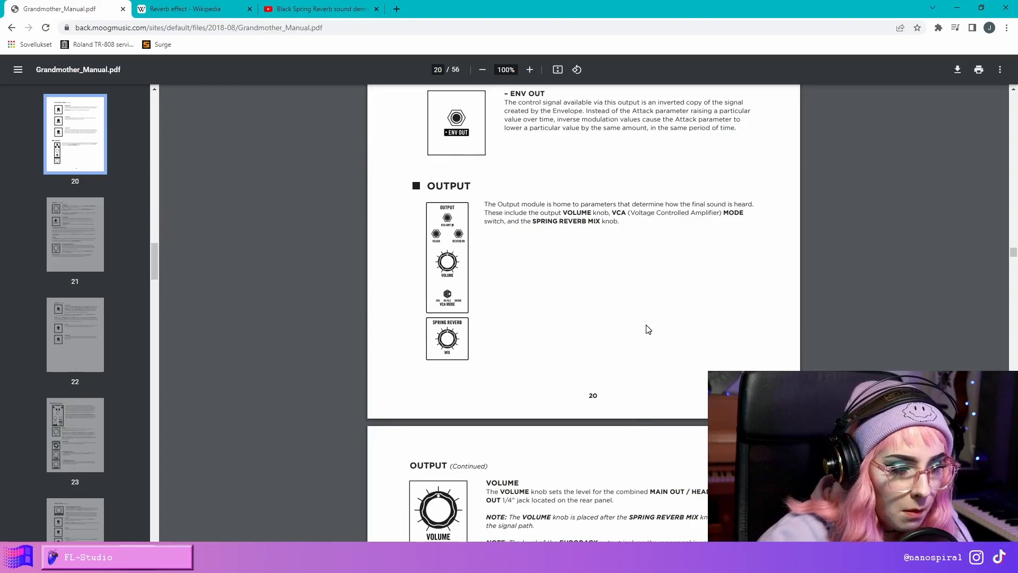
Step: Switch to the browser and look through the Grandmother manual's Output, Modulation, Arp/Seq and Left Hand Controller sections
scroll(646, 329, "down", 15)
scroll(645, 329, "down", 20)
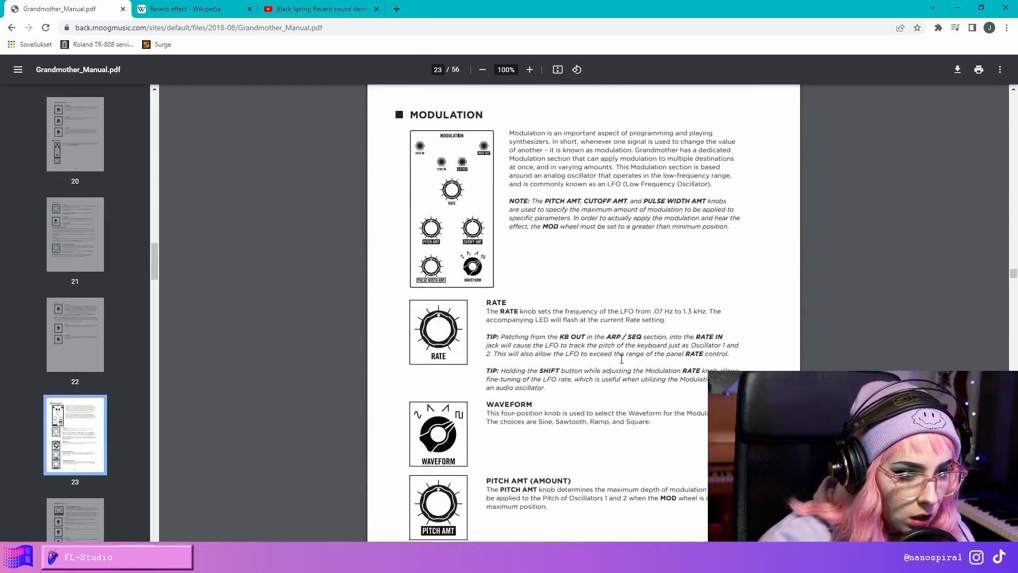
scroll(626, 359, "down", 20)
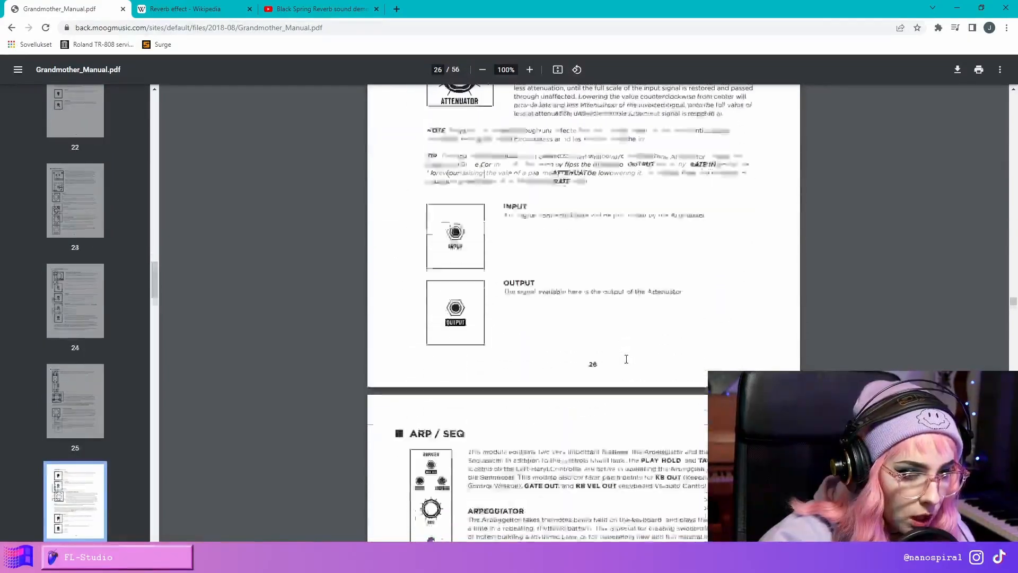
scroll(626, 359, "down", 20)
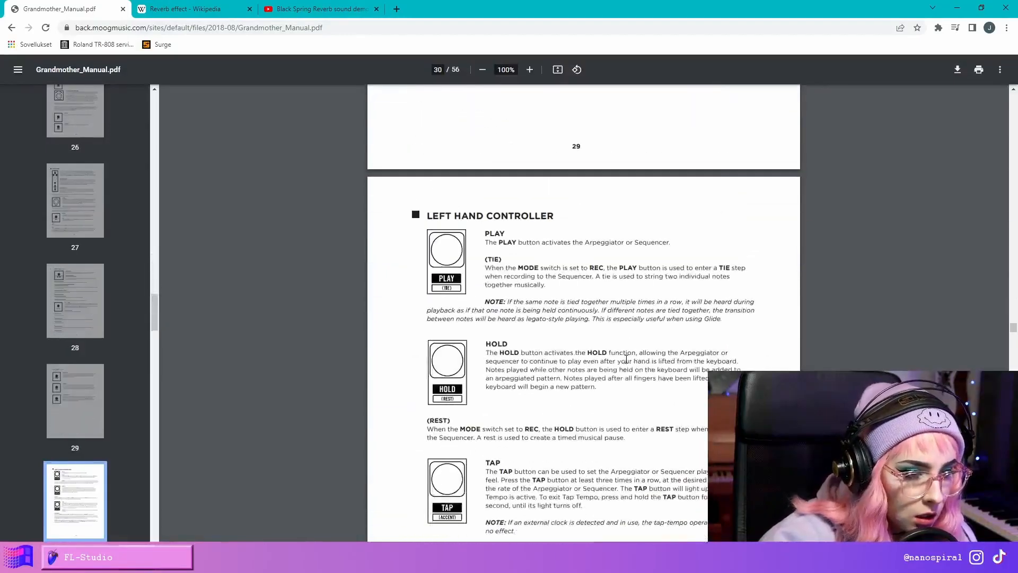
left_click_drag(1013, 342, 1014, 188)
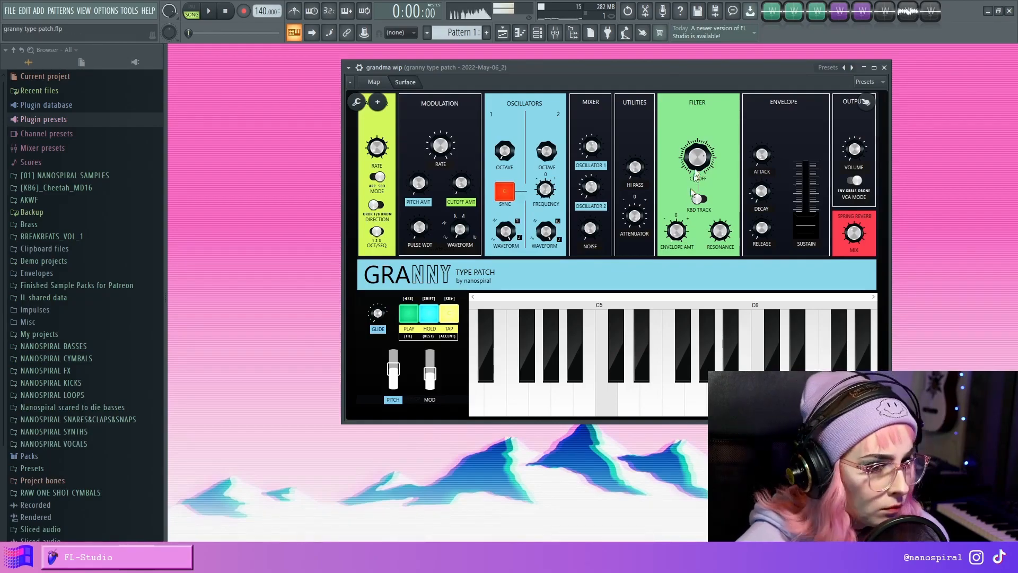
Step: Switch back to FL Studio and raise the filter cutoff on the Granny surface
left_click_drag(697, 157, 697, 133)
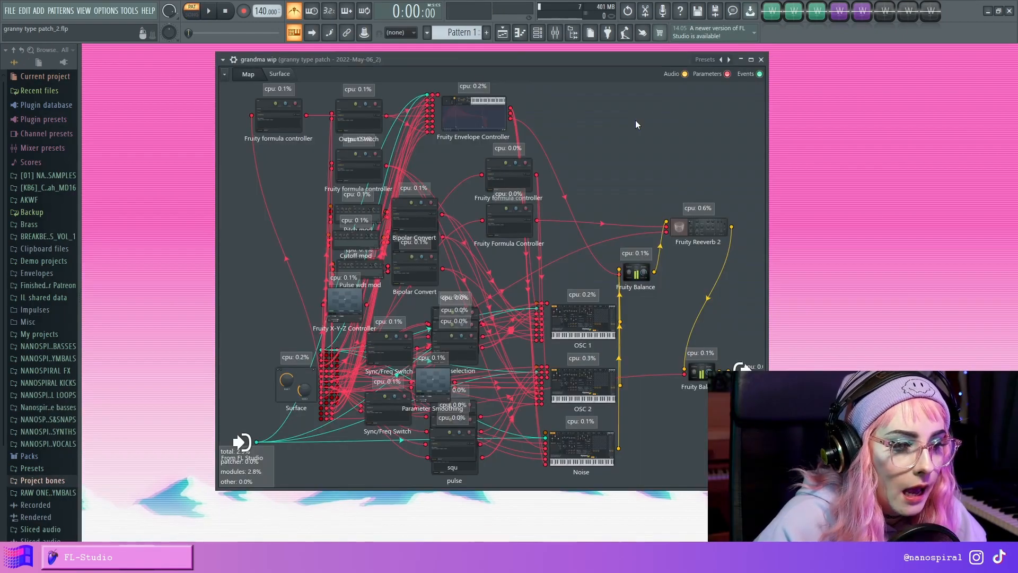
Step: Open OSC 1 in the map and bring up the Create sequence tool for its Filter 2 volume envelope
left_click(591, 323)
left_click_drag(627, 263, 619, 104)
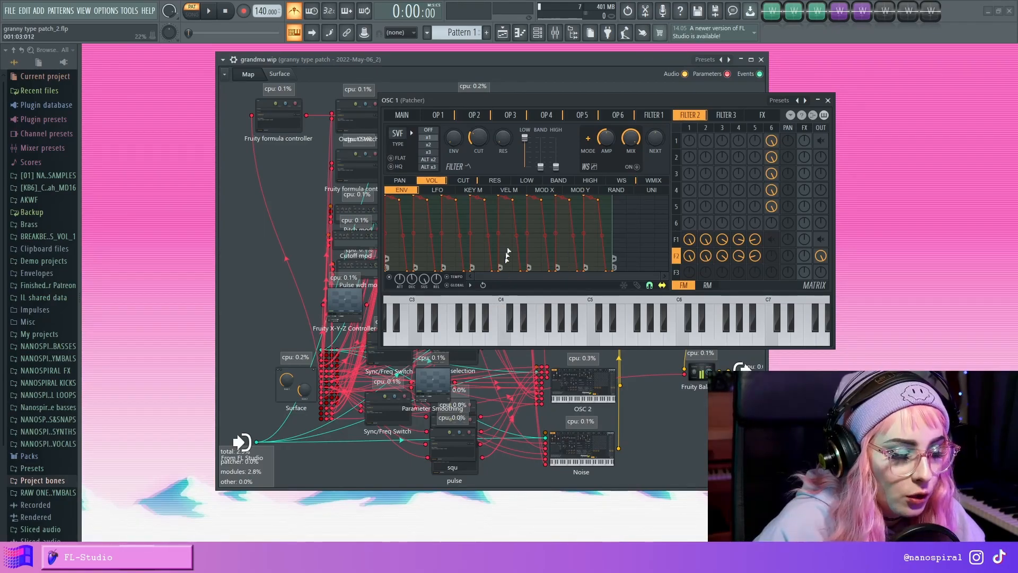
left_click(470, 284)
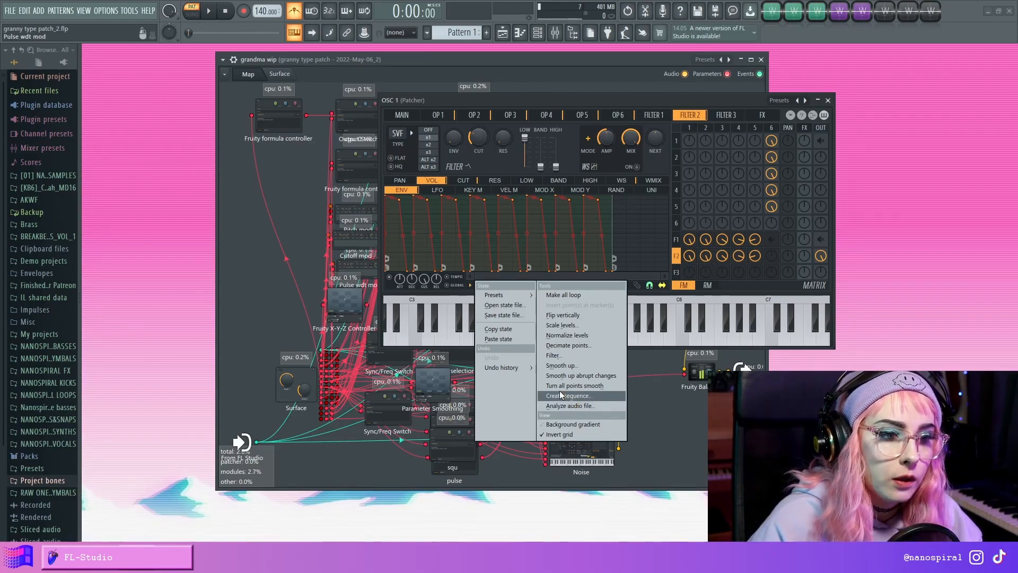
left_click_drag(589, 100, 577, 91)
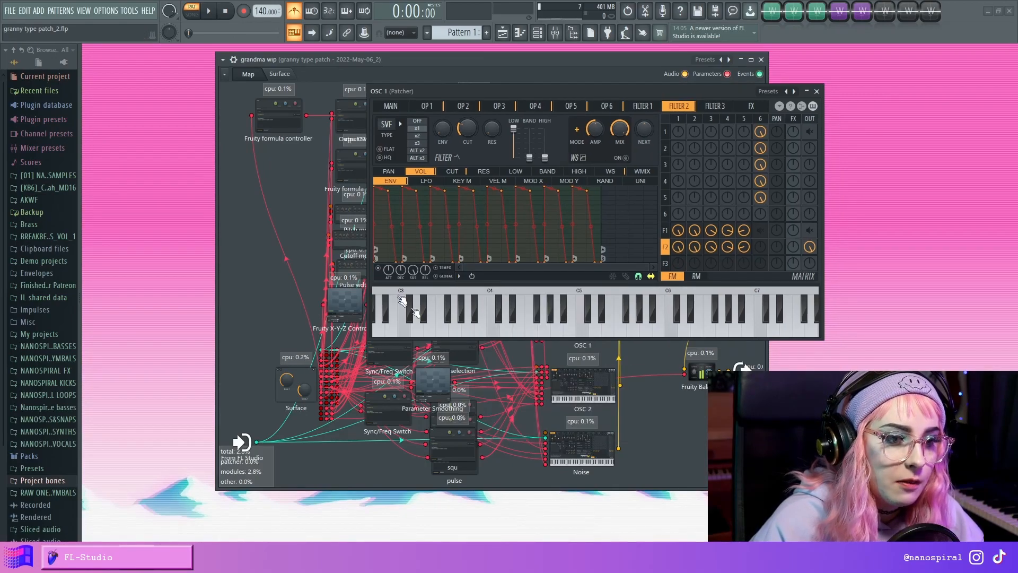
left_click(459, 275)
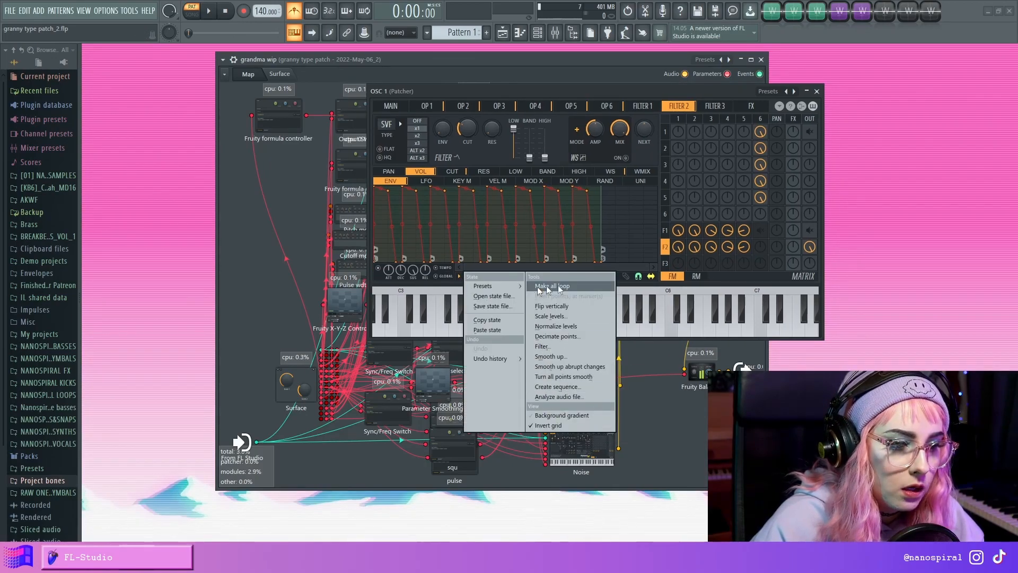
left_click(557, 386)
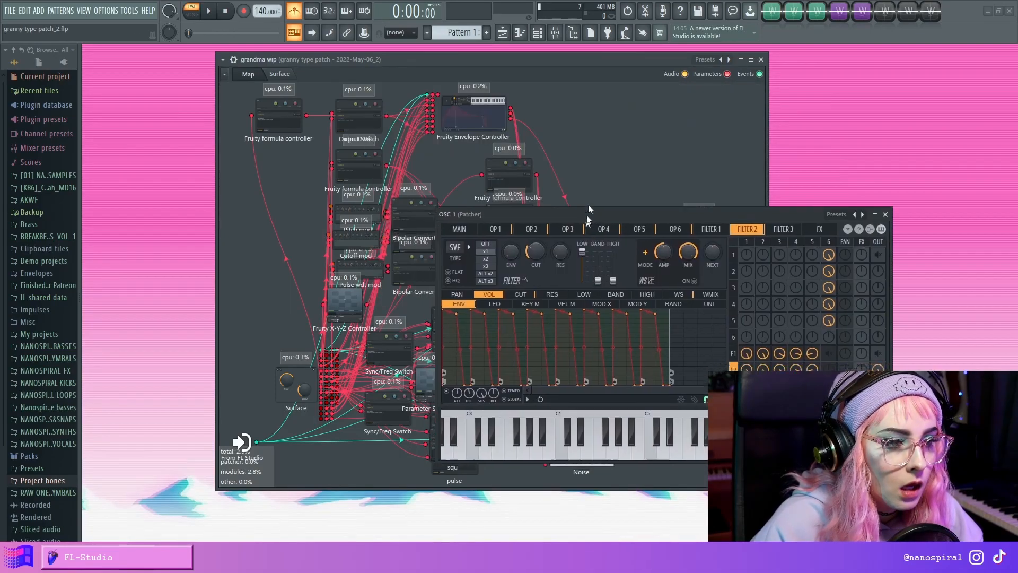
left_click_drag(587, 218, 572, 145)
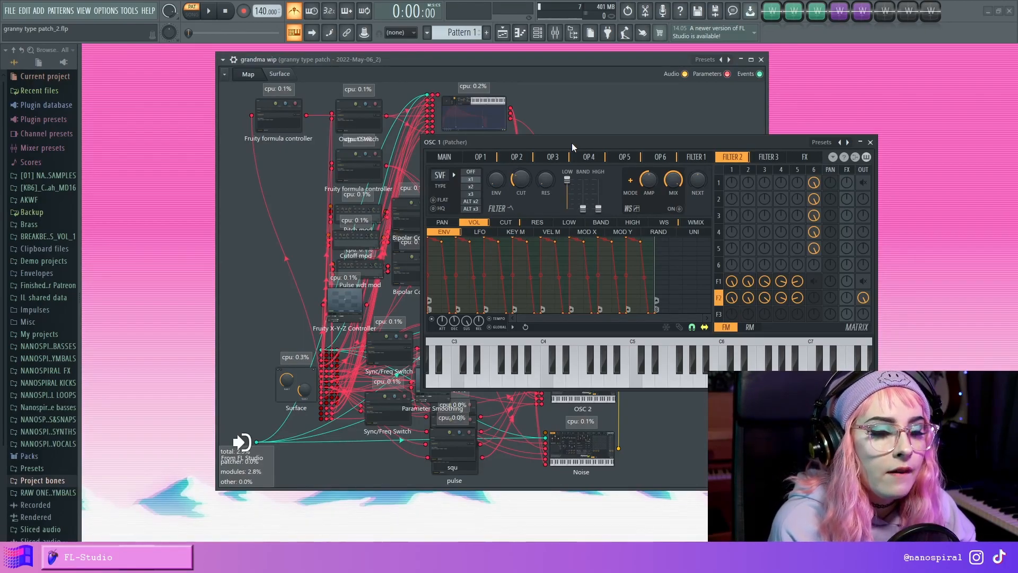
Step: Open the Fruity Envelope Controller and bring up the Create sequence tool for its envelope
left_click(480, 108)
left_click_drag(752, 449, 508, 83)
left_click(454, 295)
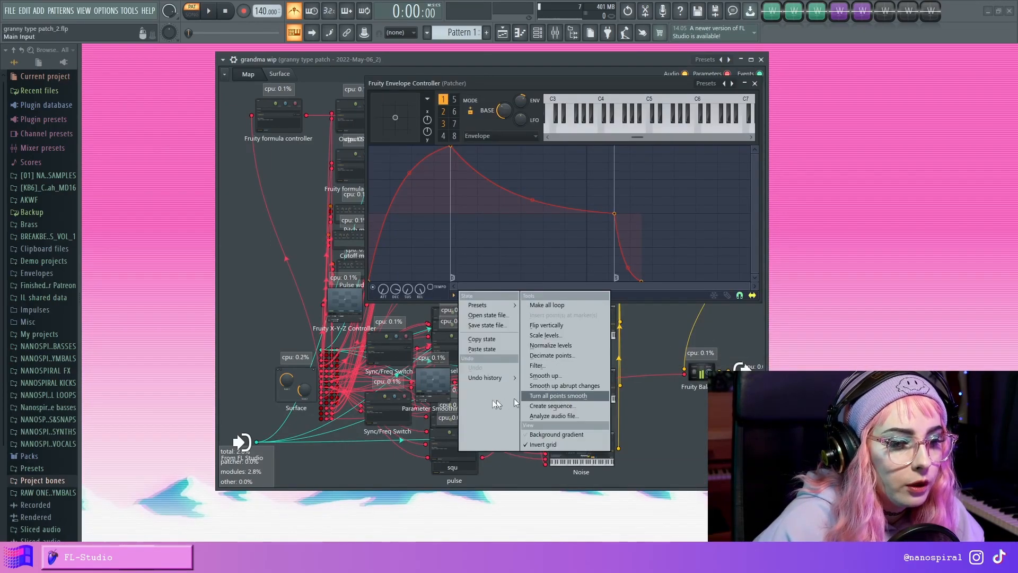
left_click(554, 406)
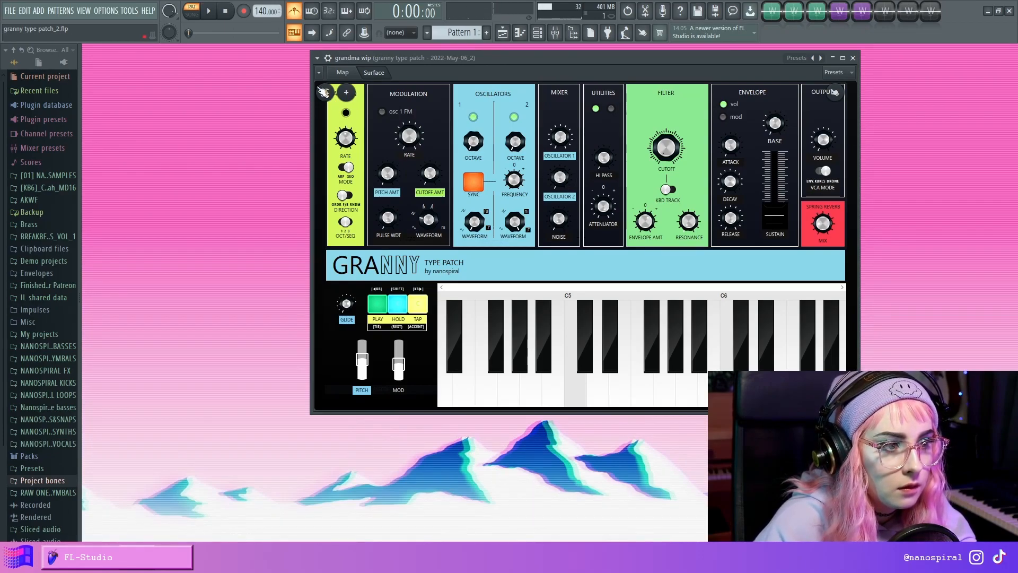
Step: Compare the patch's map with its Granny surface, and show operator 6 of OSC 1
left_click(342, 72)
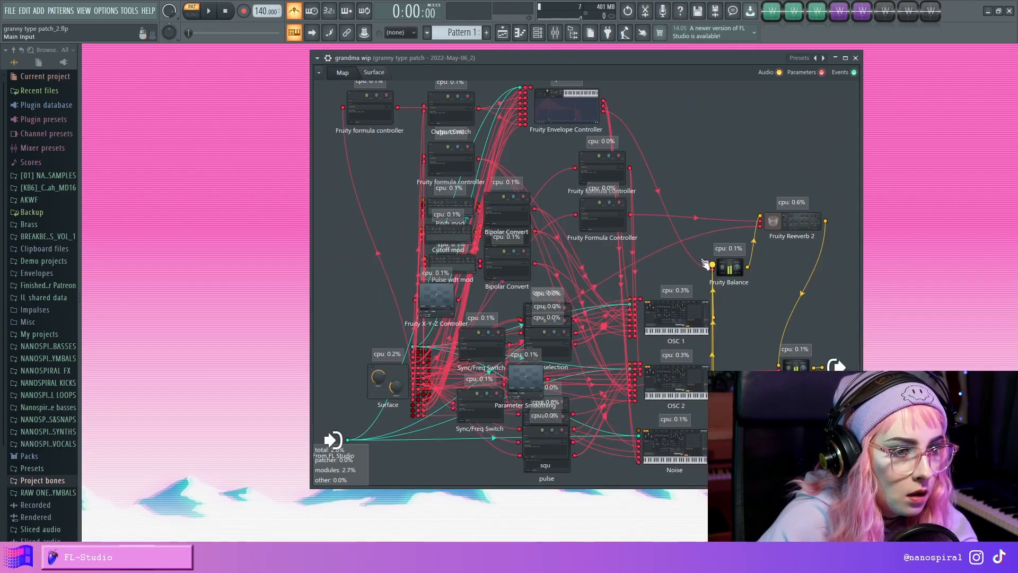
left_click(374, 73)
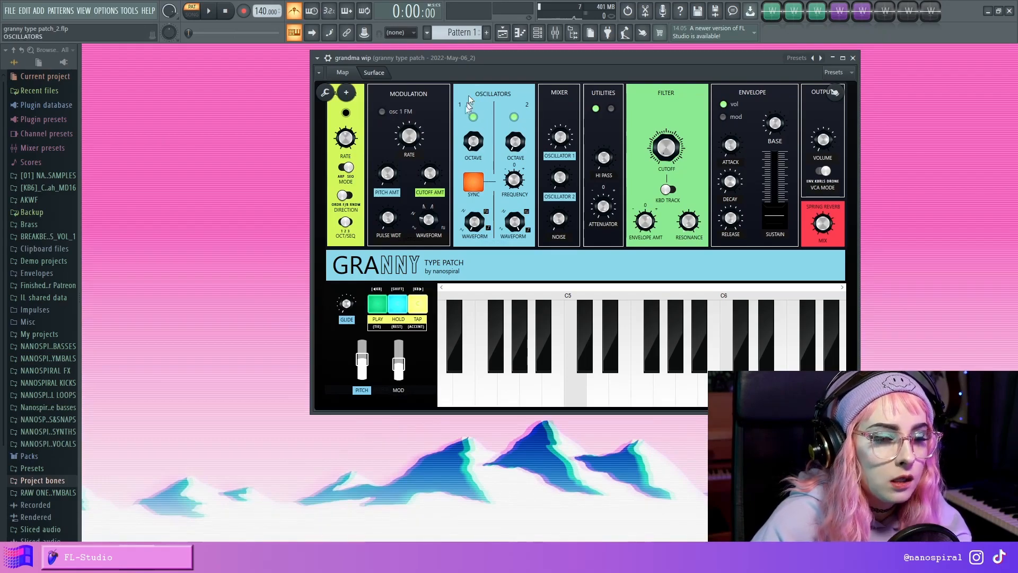
left_click(343, 73)
left_click(683, 301)
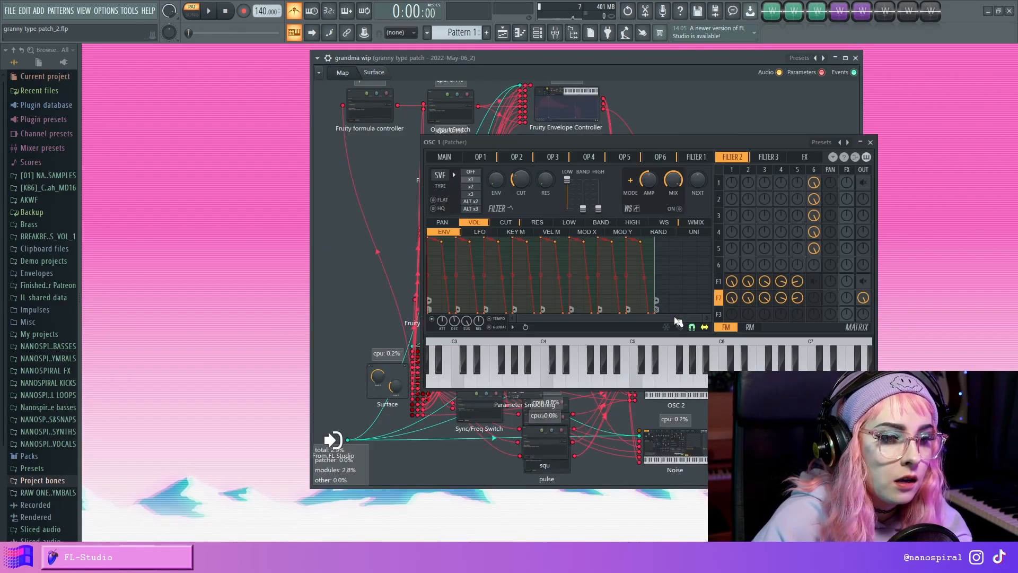
left_click(660, 157)
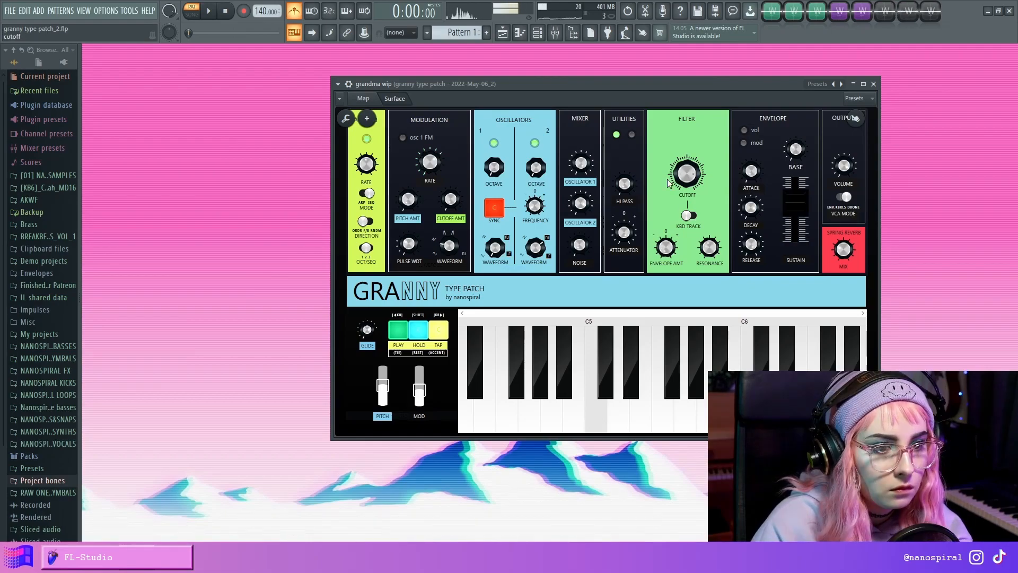
Step: Adjust the filter cutoff on the Granny surface and reopen the Create sequence dialog for OSC 1's Filter 2 volume envelope
mouse_move(687, 174)
left_mouse_down()
mouse_move(687, 148)
mouse_move(689, 179)
left_mouse_up()
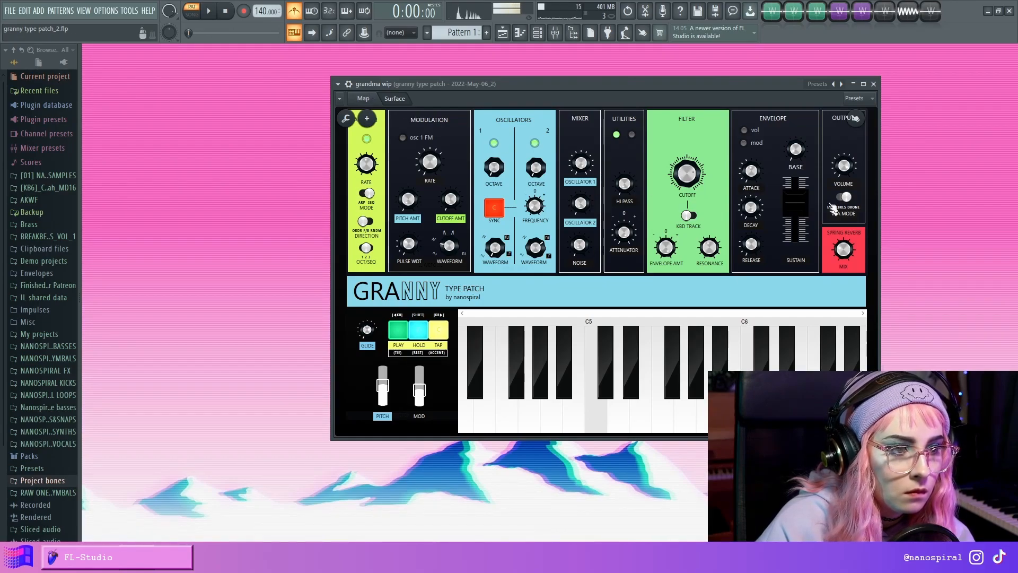
left_click(691, 456)
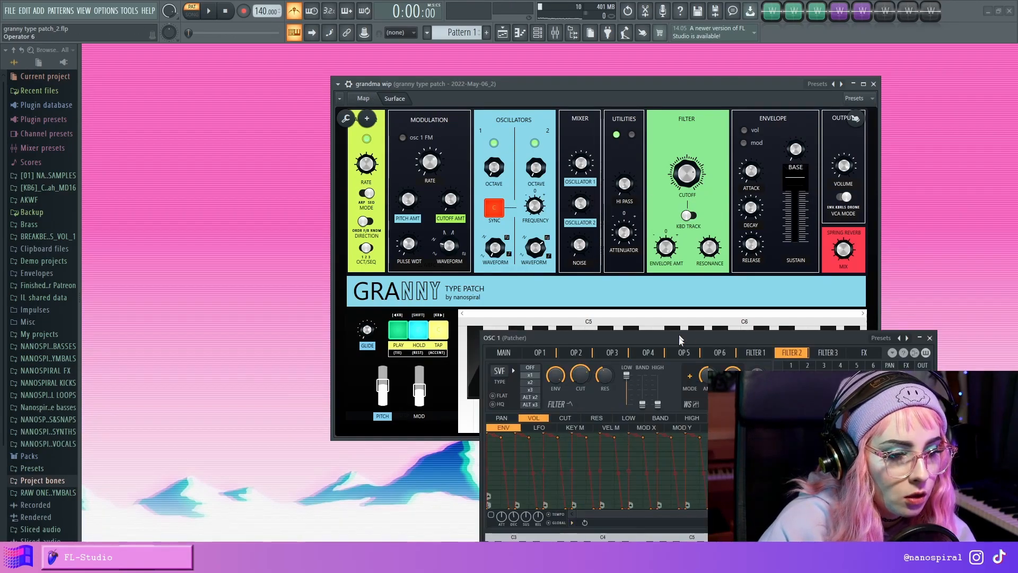
left_click_drag(679, 340, 682, 195)
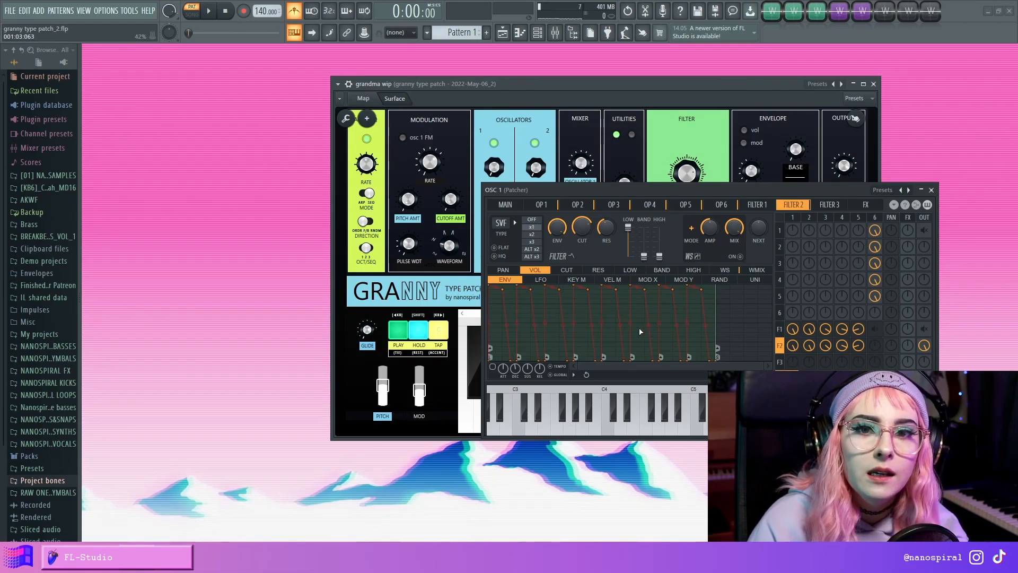
left_click(574, 374)
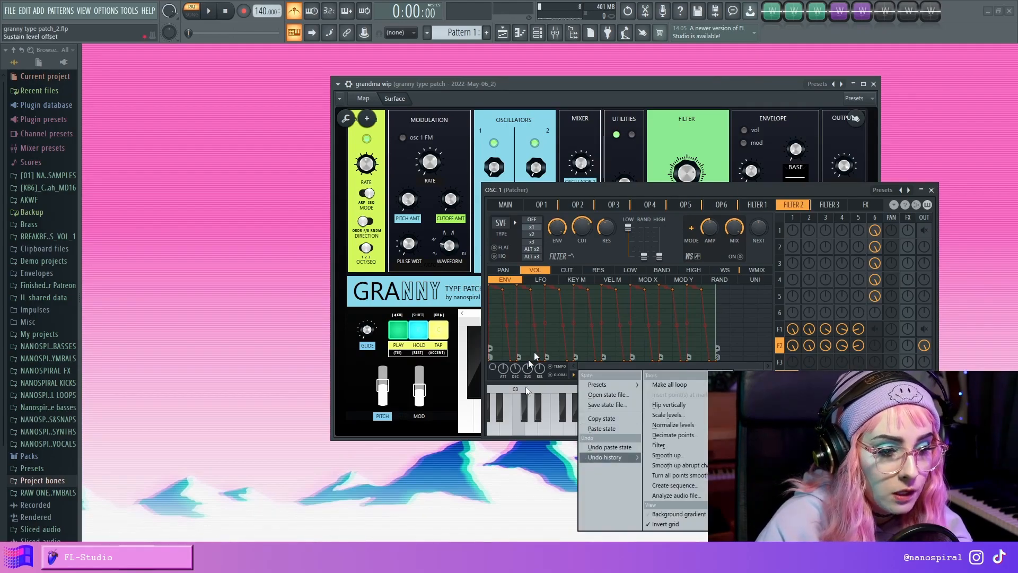
left_click(674, 485)
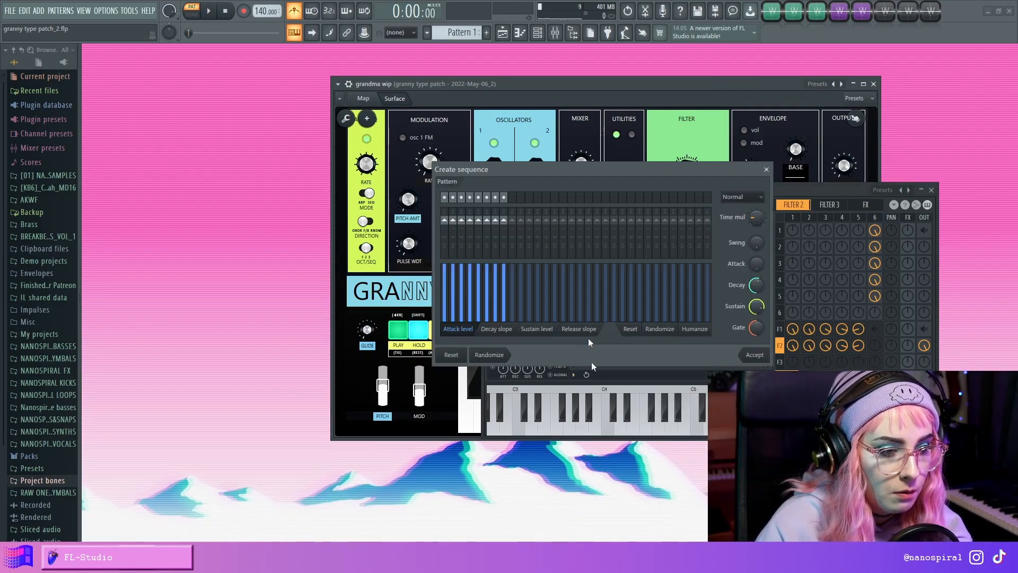
left_click_drag(509, 170, 544, 152)
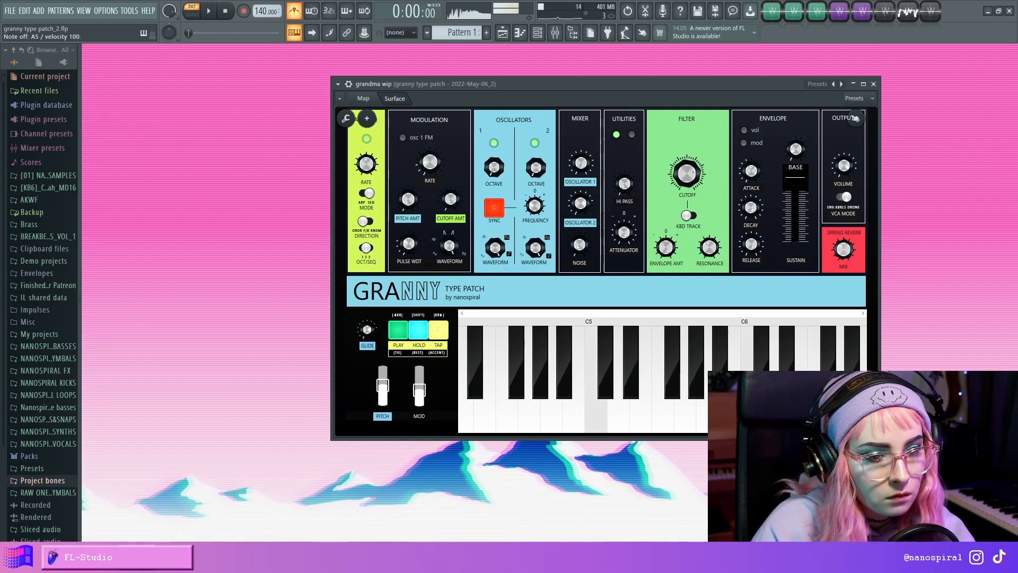
Step: Lower the envelope sustain on the Granny surface
left_click_drag(795, 178, 795, 241)
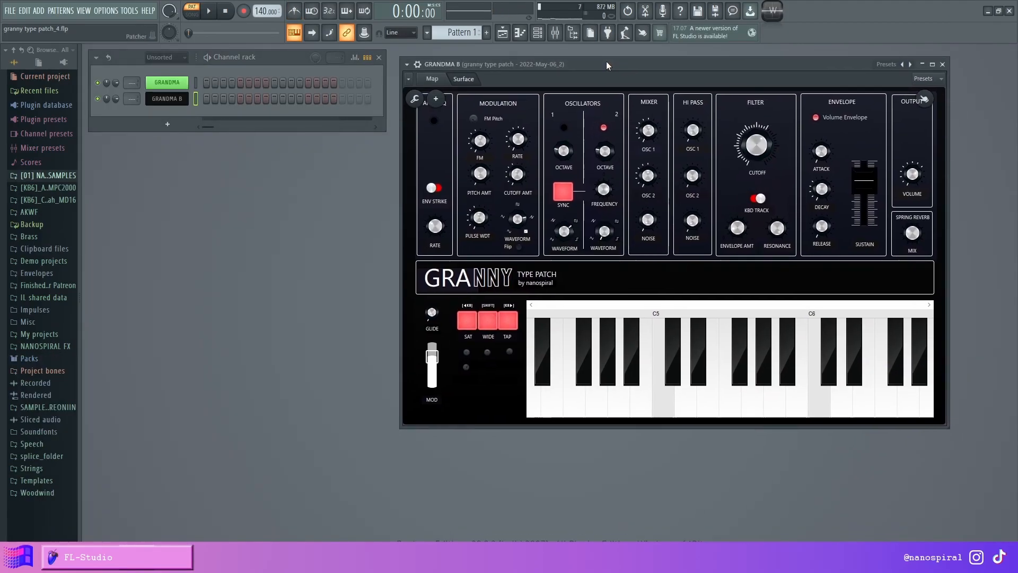
Step: Compare the coloured GRANDMA surface with the black GRANDMA B surface, ending on GRANDMA B
left_click_drag(607, 62, 613, 58)
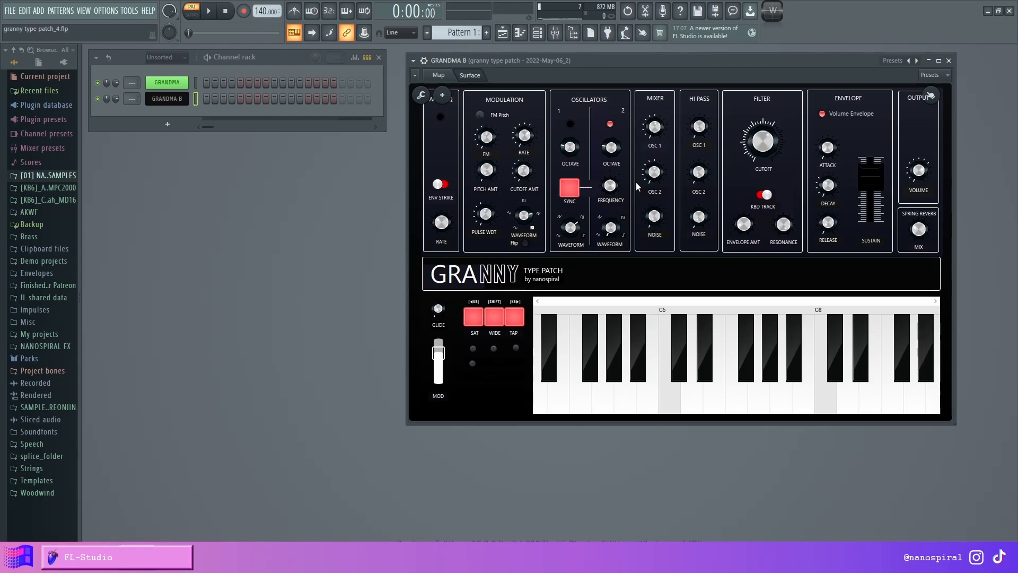
left_click(167, 87)
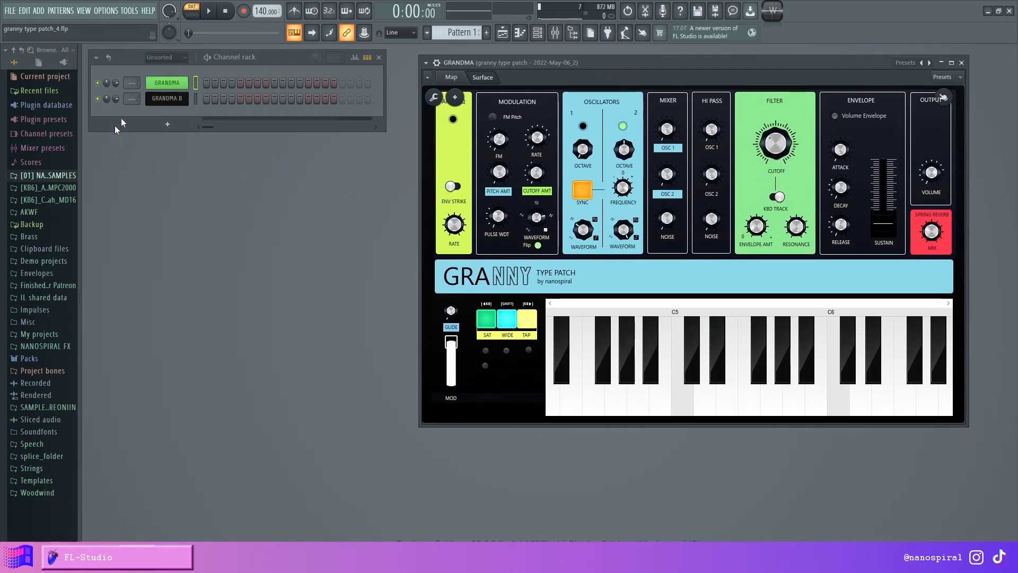
left_click(167, 99)
mouse_move(658, 54)
left_mouse_down()
mouse_move(644, 83)
mouse_move(650, 54)
left_mouse_up()
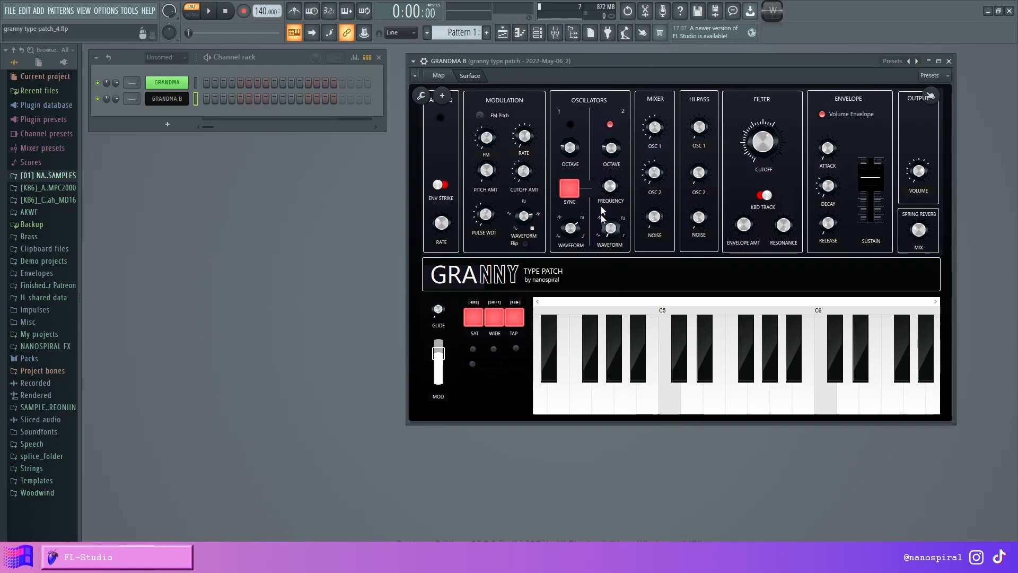
Step: On the GRANDMA B surface, activate the oscillator 1 light, enable Volume Envelope and raise Sustain to about the middle
left_click(570, 124)
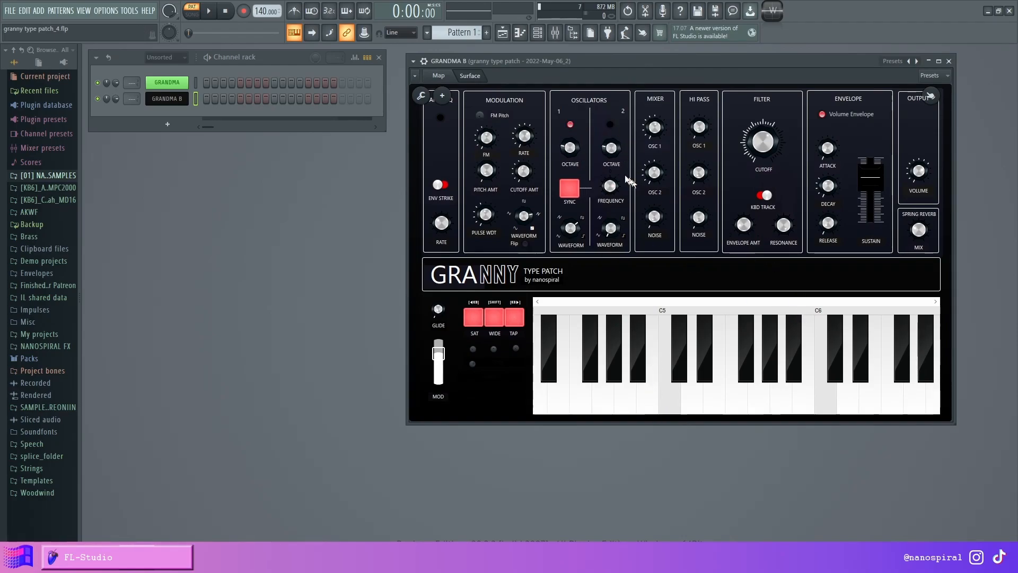
left_click(570, 124)
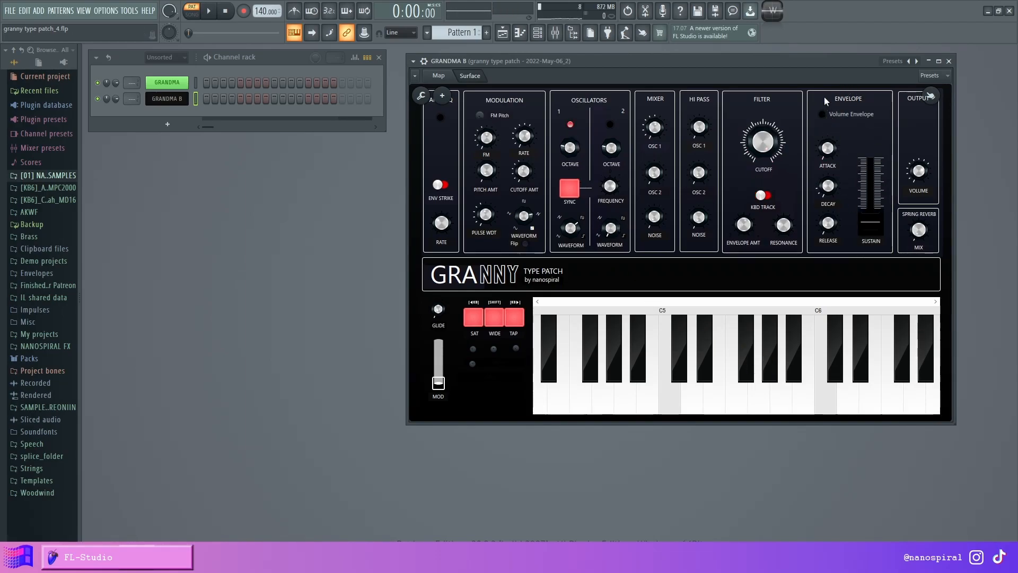
left_click(822, 114)
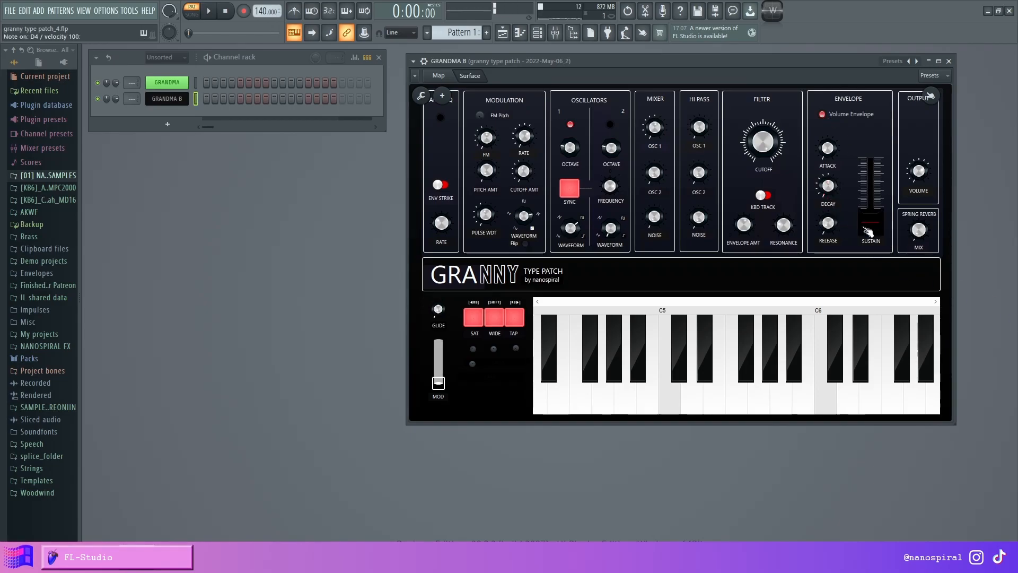
left_click_drag(877, 241, 875, 212)
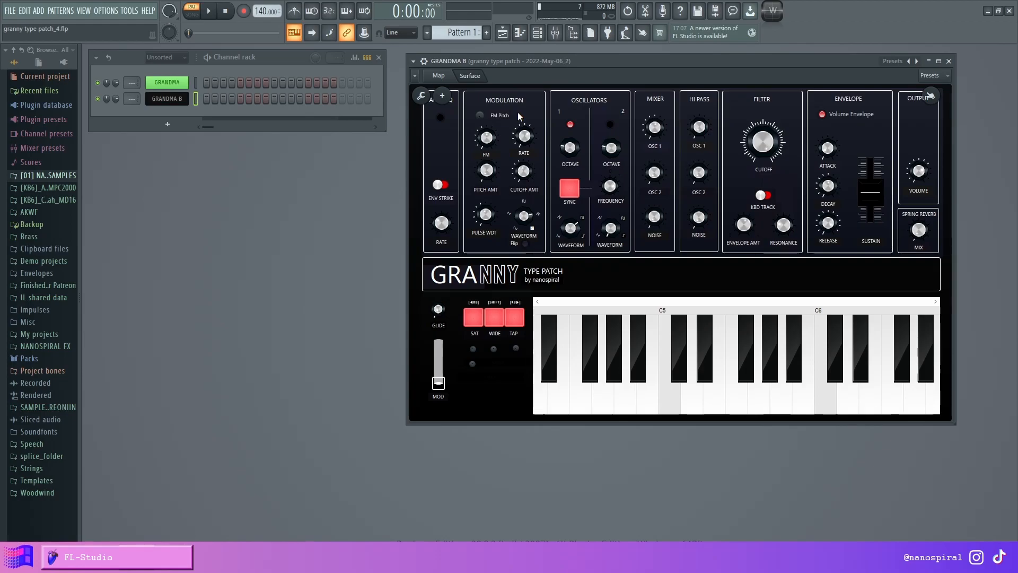
Step: Show the GRANDMA B map, inspect OSC 1's operator 6 volume envelope, and return to the surface
left_click(439, 75)
left_click_drag(787, 63, 584, 69)
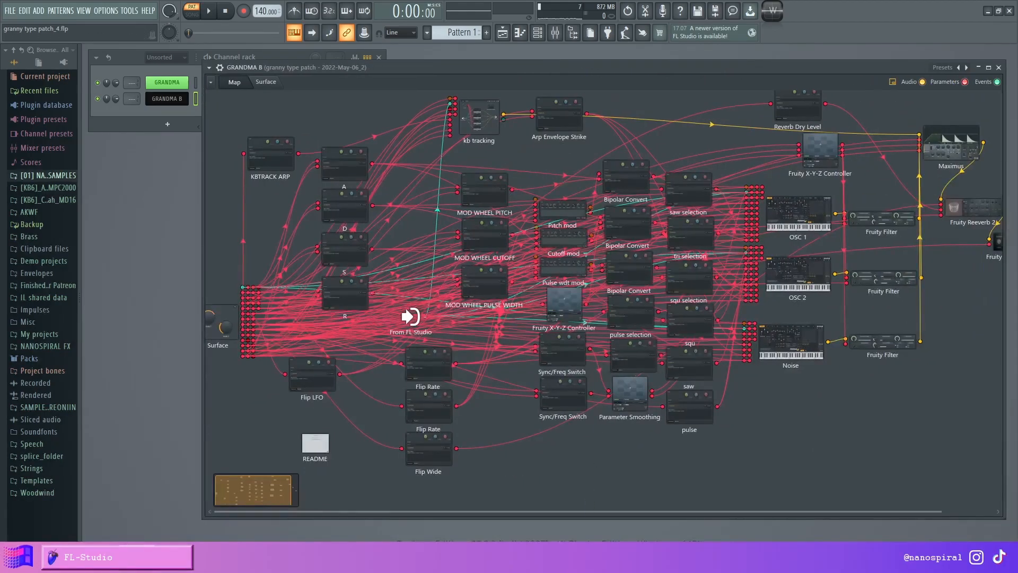
left_click_drag(557, 511, 612, 512)
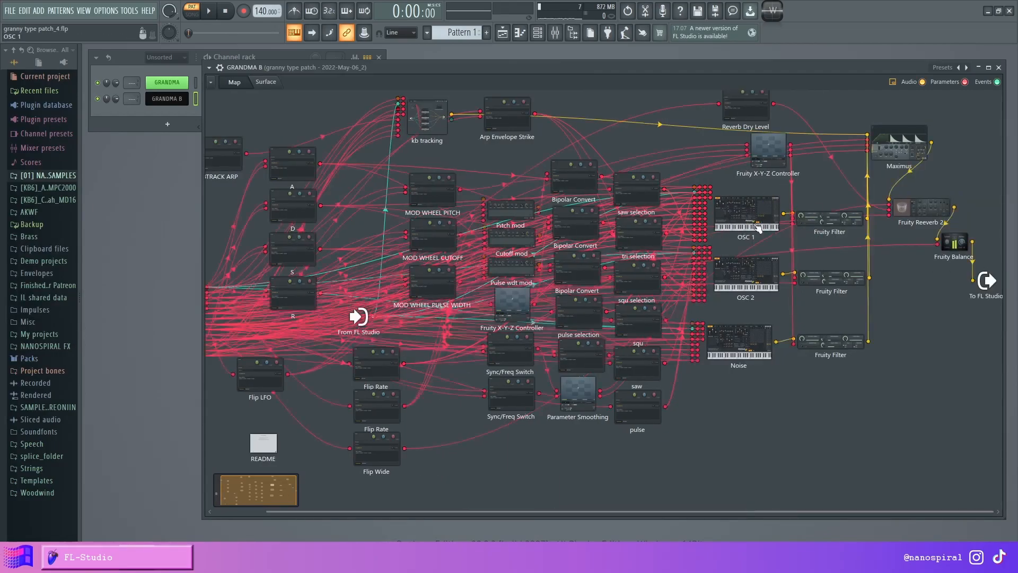
left_click(756, 225)
left_click_drag(505, 166, 673, 134)
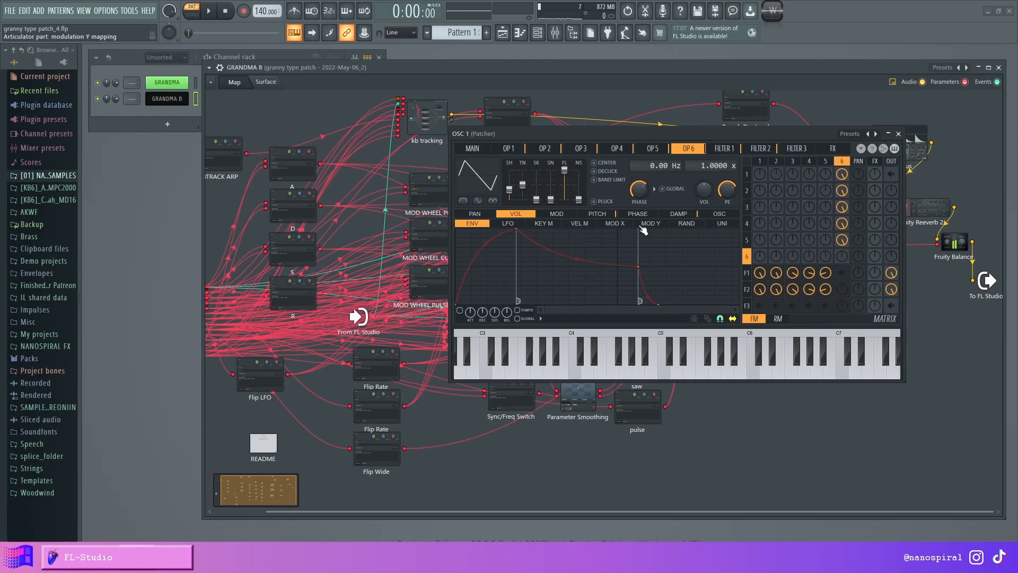
left_click(898, 134)
left_click(265, 81)
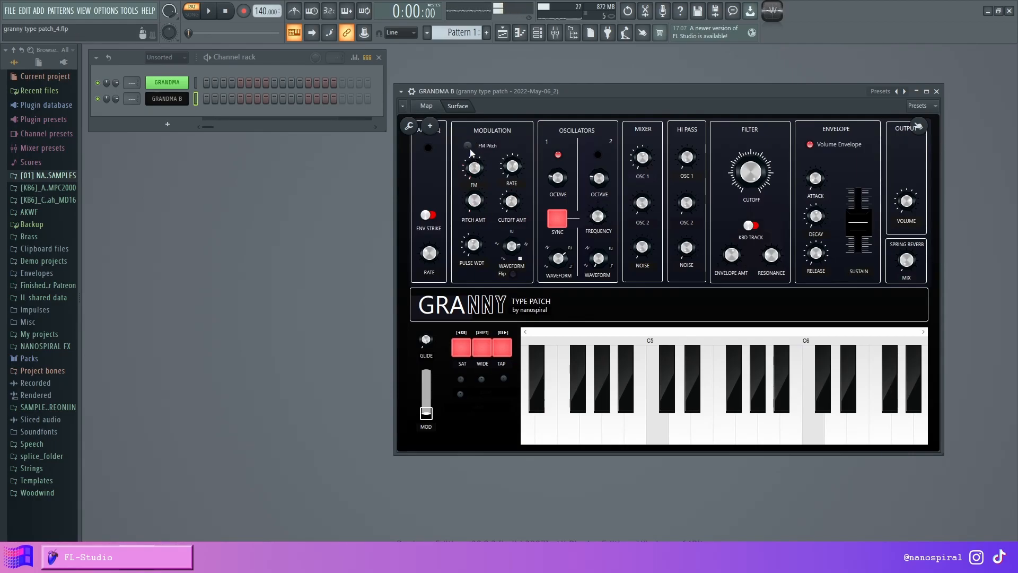
Step: Play repeated F4 test notes on GRANDMA B while adjusting the modulation section's FM amount
key("v")
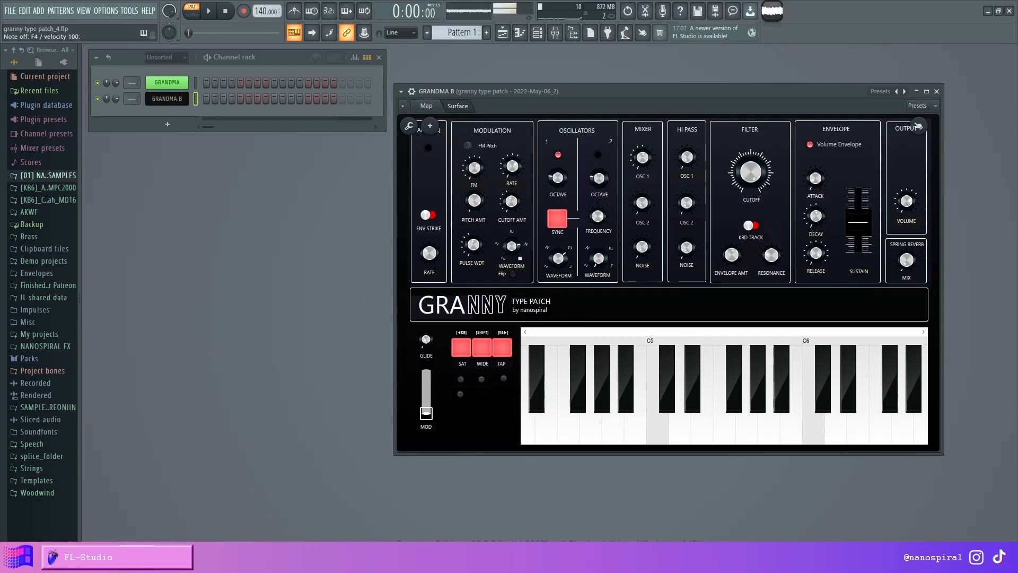
key("v")
key("v")
left_click_drag(474, 168, 473, 146)
key("v")
key("v")
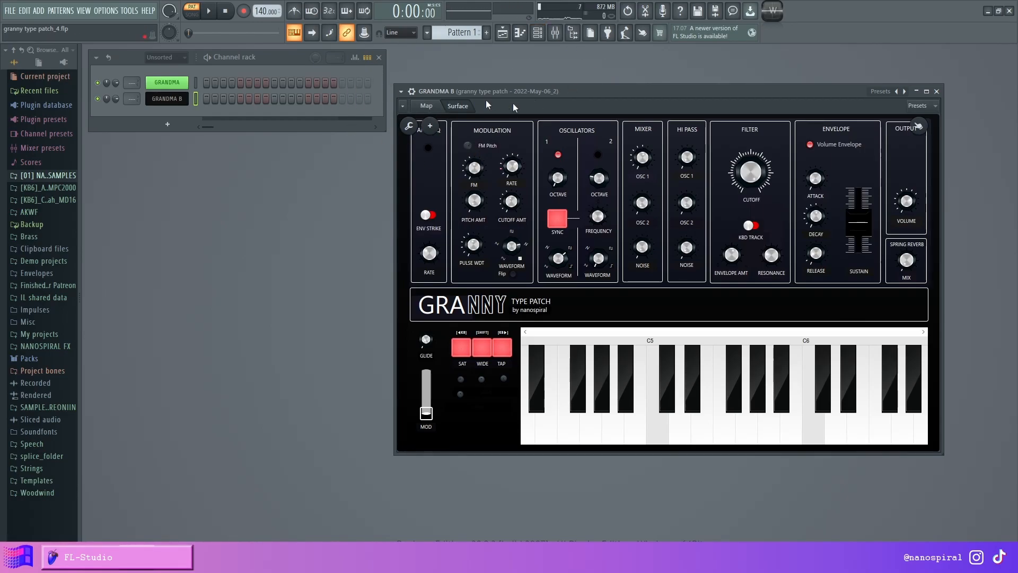
Step: Return to the GRANDMA B map and reopen OSC 1 to review its operator 6 routing in the matrix
left_click(426, 106)
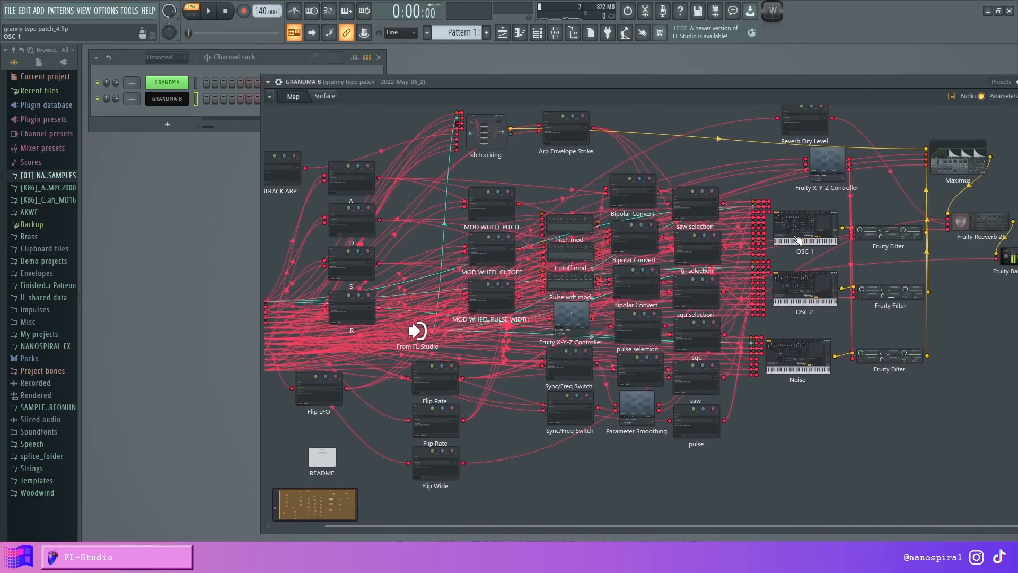
left_click(797, 240)
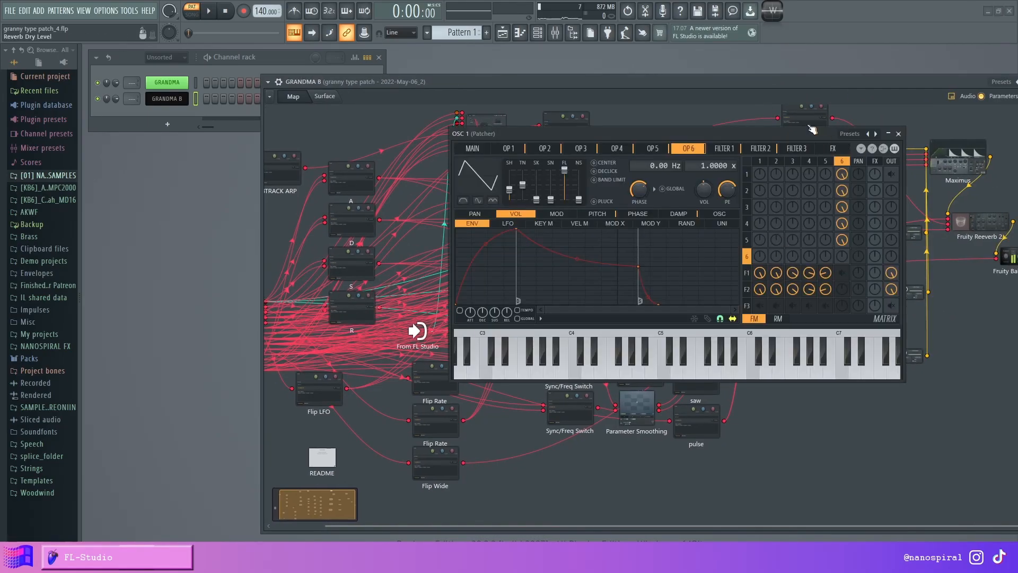
mouse_move(795, 130)
left_mouse_down()
mouse_move(562, 237)
mouse_move(777, 132)
left_mouse_up()
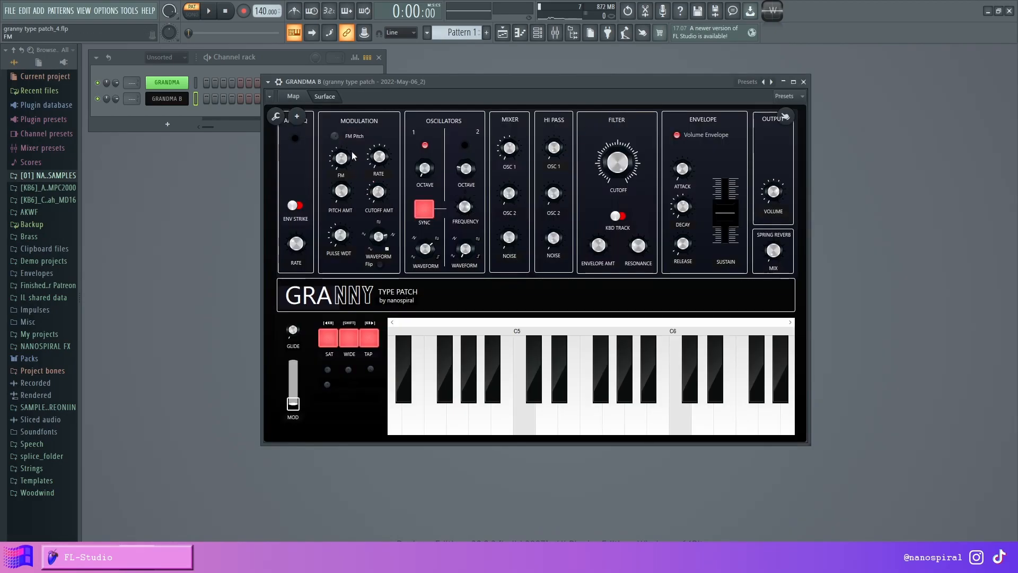
Step: Activate the FM knob in GRANDMA B's modulation section, then reset it and play a test note
right_click(348, 157)
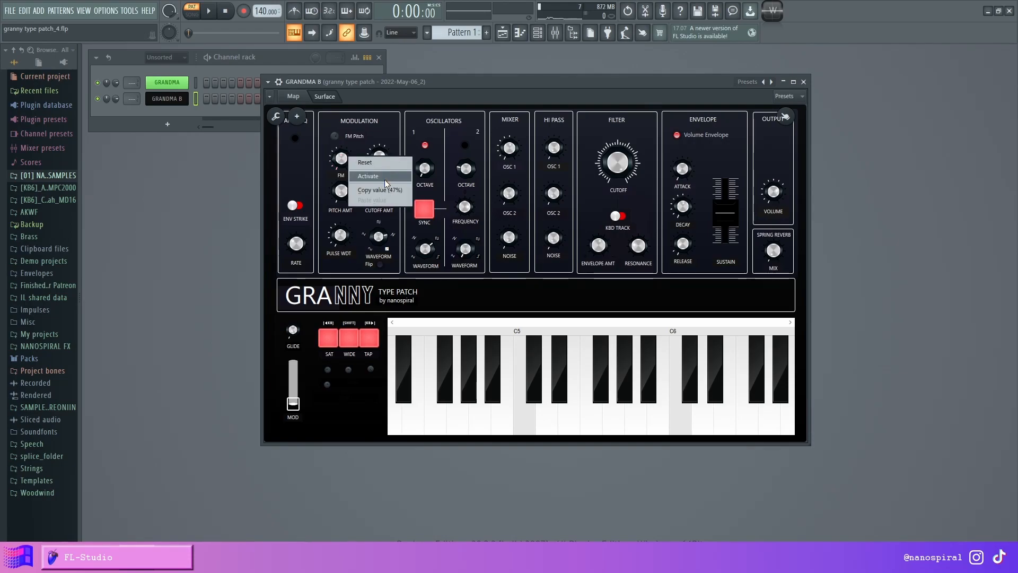
left_click(383, 176)
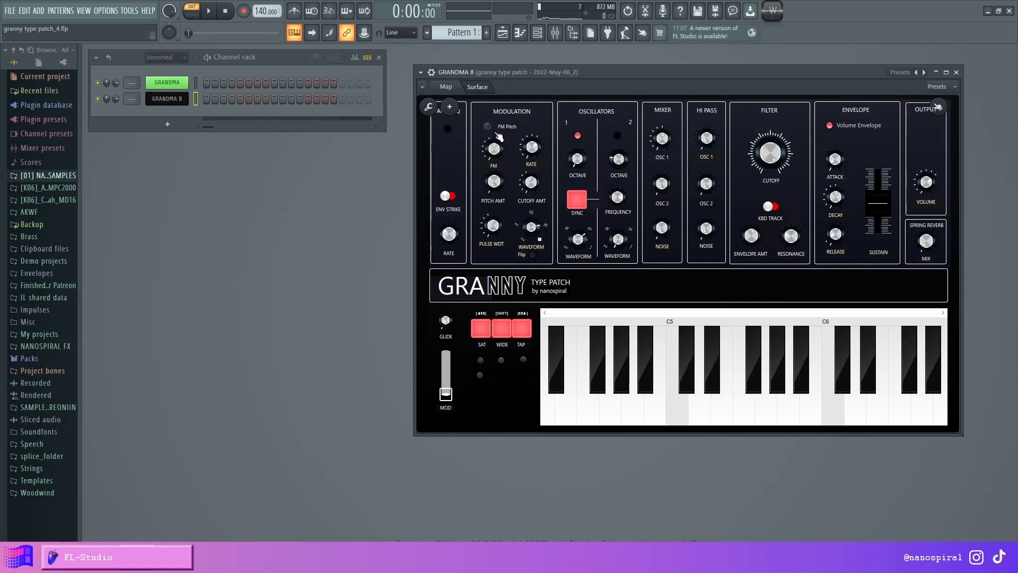
left_click(664, 421)
right_click(496, 150)
left_click(514, 155)
key("c")
Step: Show the GRANDMA B map and open OSC 1 to inspect Filter 2's volume envelope
left_click(455, 88)
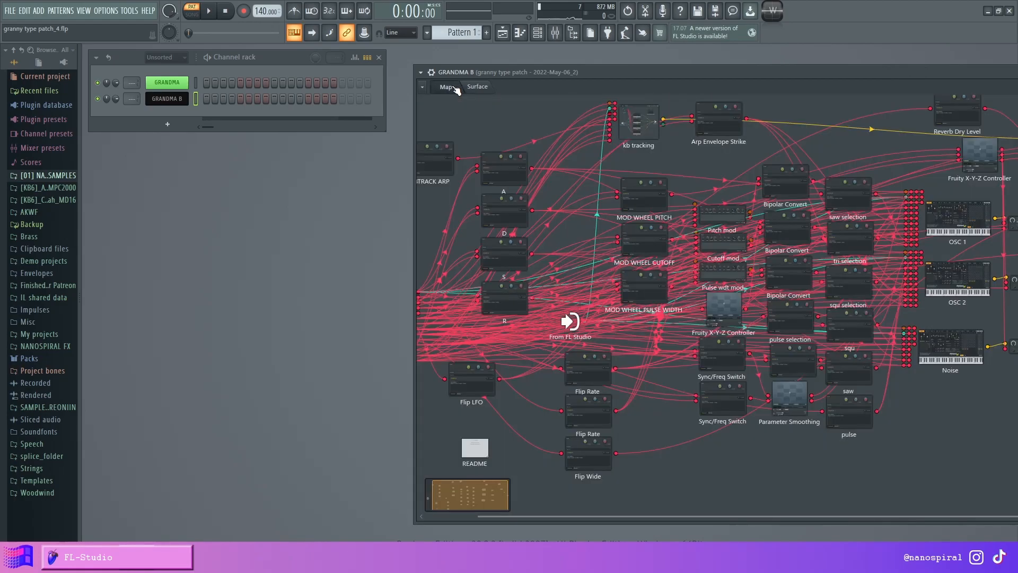
left_click_drag(881, 69, 696, 79)
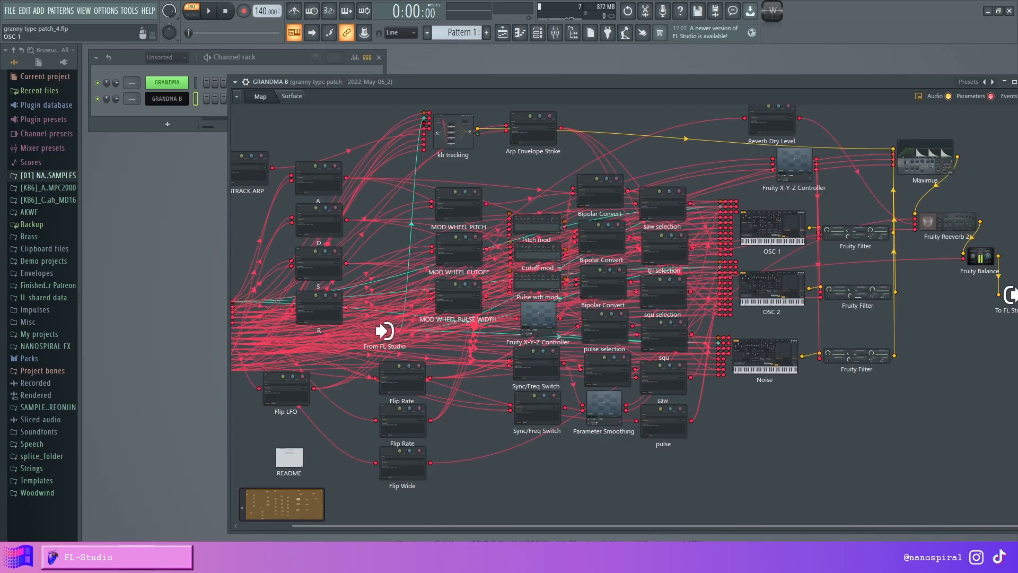
double_click(799, 238)
left_click_drag(663, 131, 700, 113)
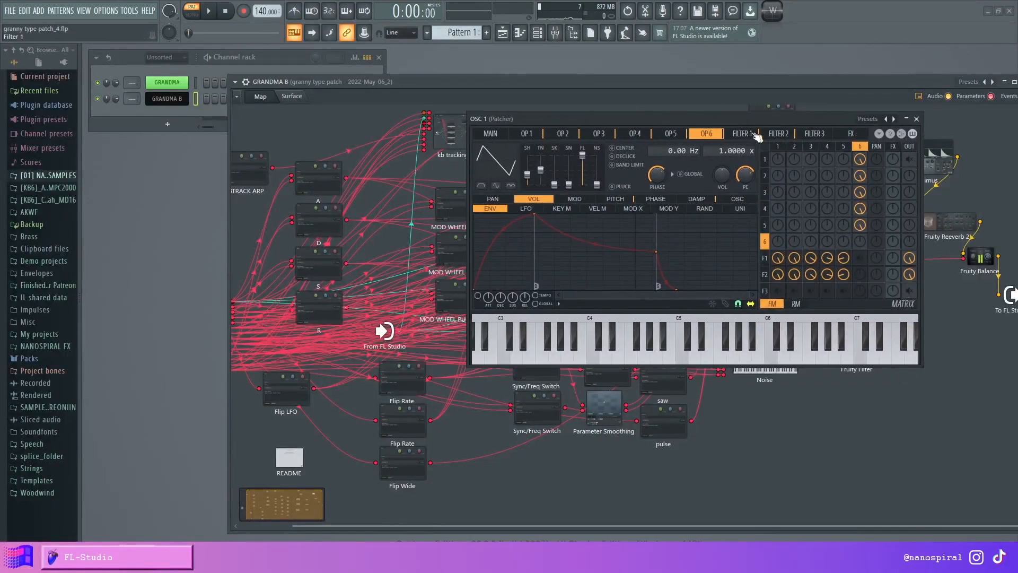
left_click(778, 134)
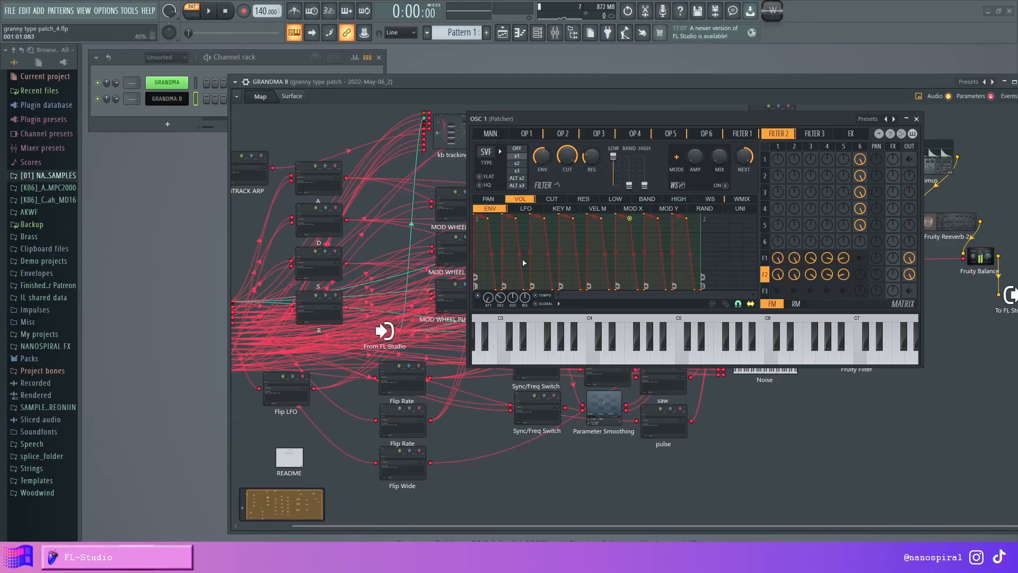
Step: Check the envelope options for OSC 1's Filter 2 and show GRANDMA B's detailed settings with the arpeggiator section
left_click(557, 304)
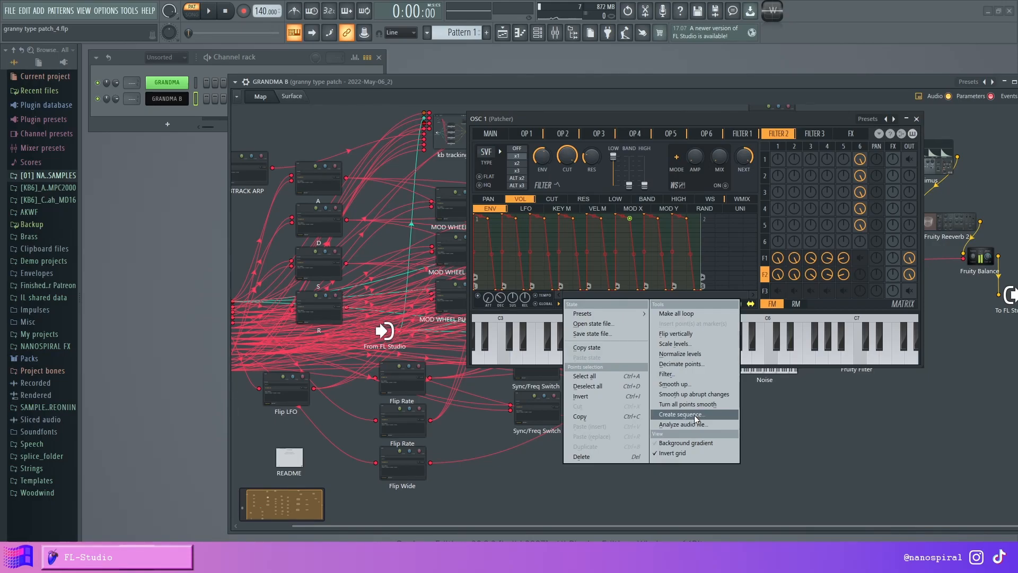
left_click(572, 297)
left_click(234, 82)
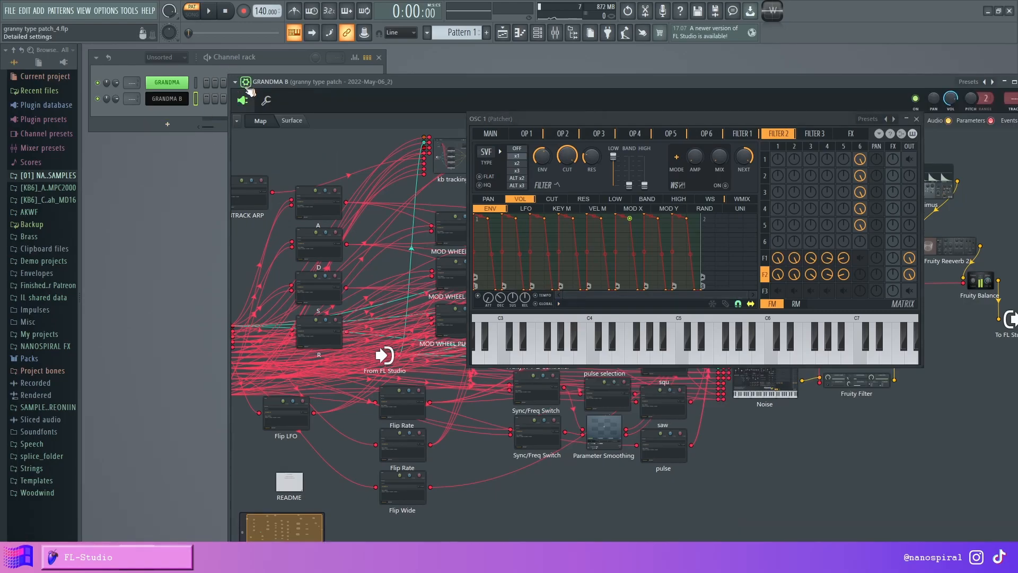
left_click(266, 100)
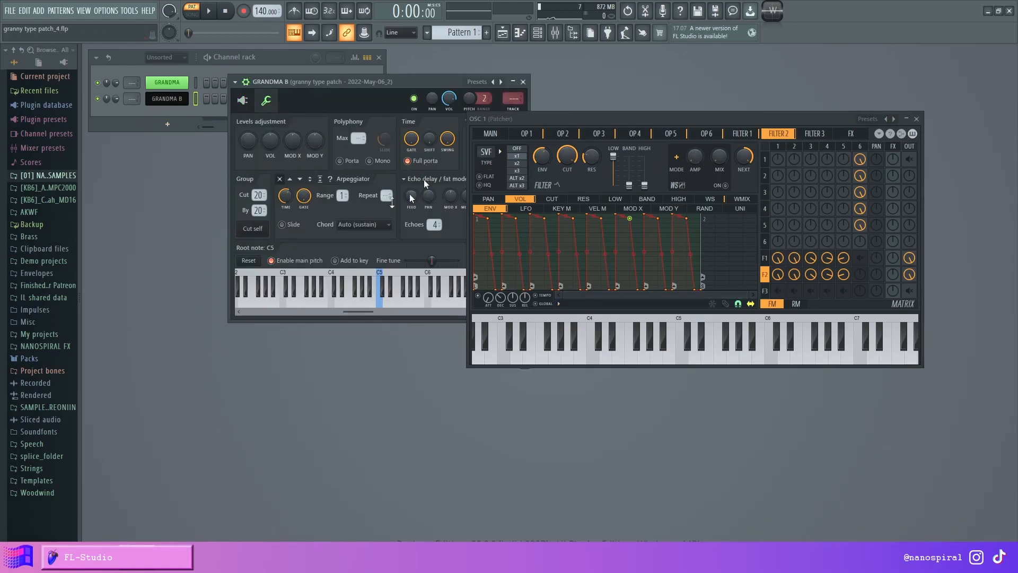
Step: Open Create sequence for OSC 1's Filter 2 volume envelope, inspect its step pattern, and close it without accepting
left_click_drag(519, 128, 567, 106)
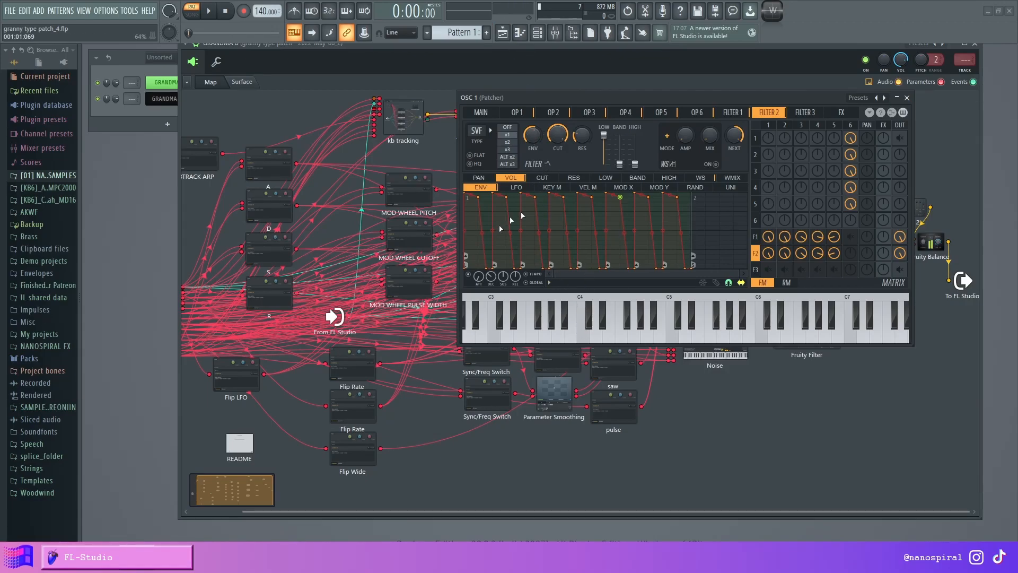
left_click(548, 281)
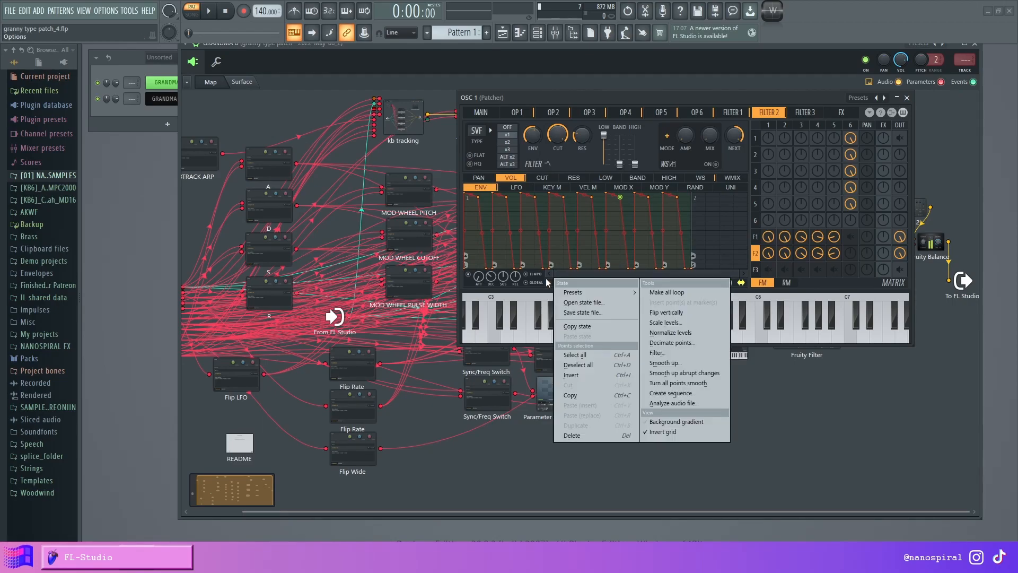
left_click(681, 393)
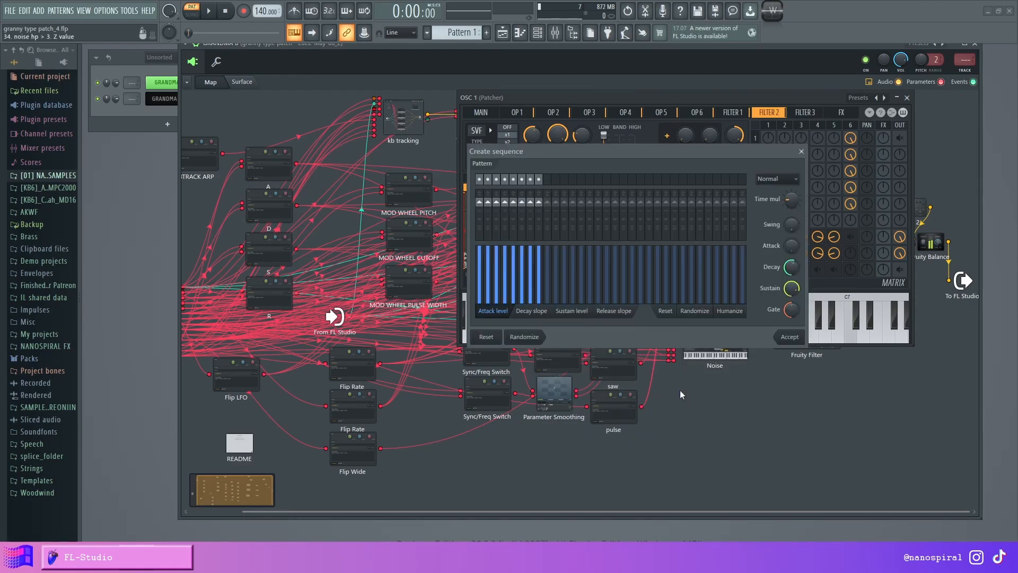
left_click(482, 221)
left_click(483, 203)
left_click(802, 151)
left_click_drag(821, 97, 759, 82)
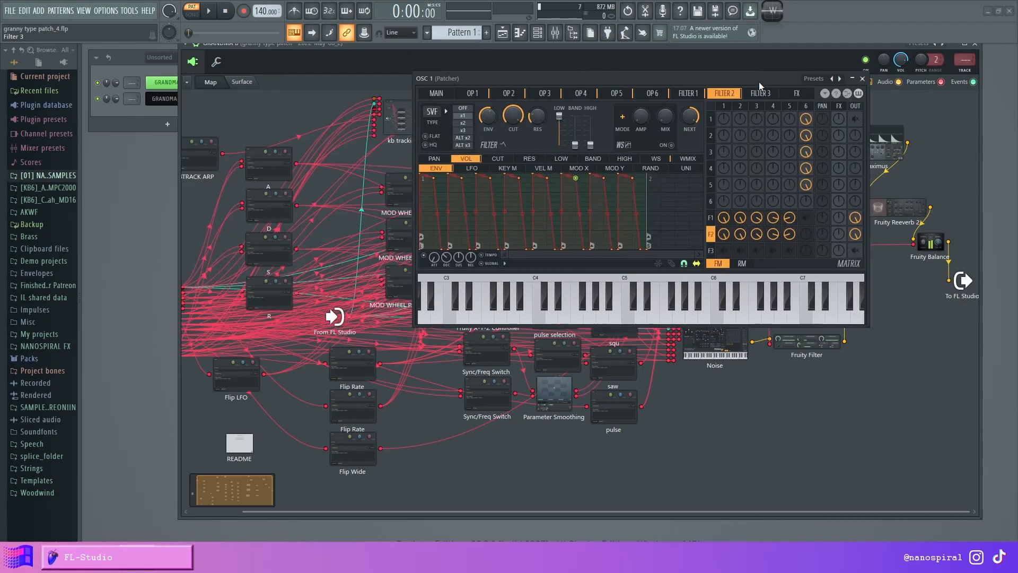
Step: Review the envelope options for Filter 2 again and display its cutoff envelope
left_click(503, 264)
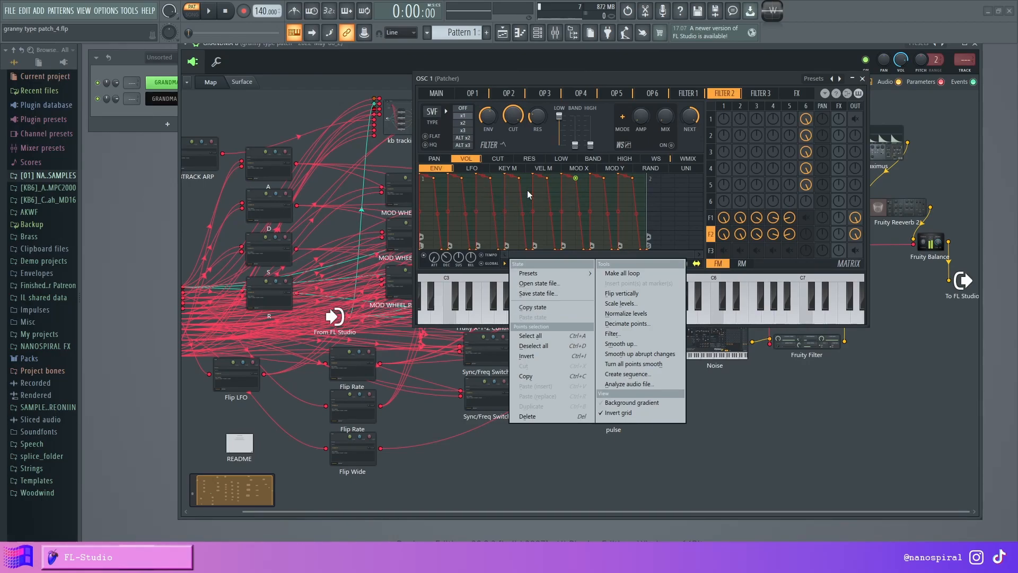
left_click(506, 74)
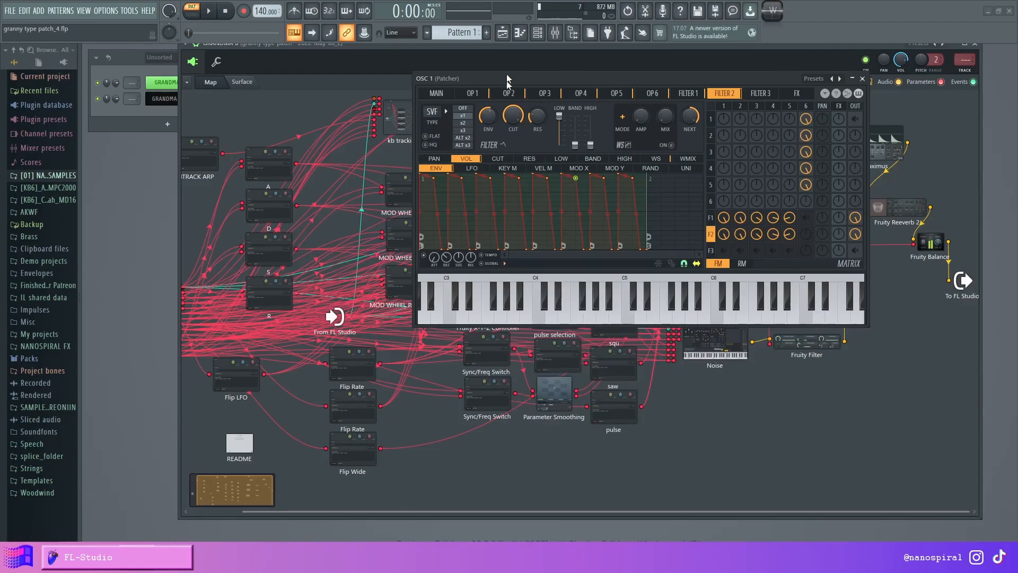
left_click(498, 159)
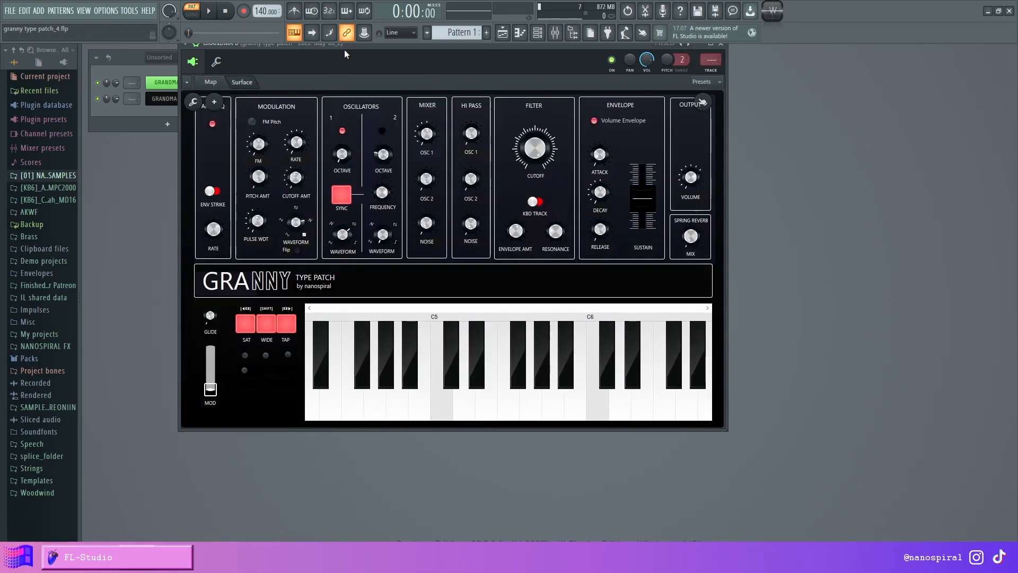
Step: Reopen OSC 1 from the GRANDMA B map to examine Filter 1's cutoff envelope, and return to the surface
left_click_drag(344, 50, 449, 54)
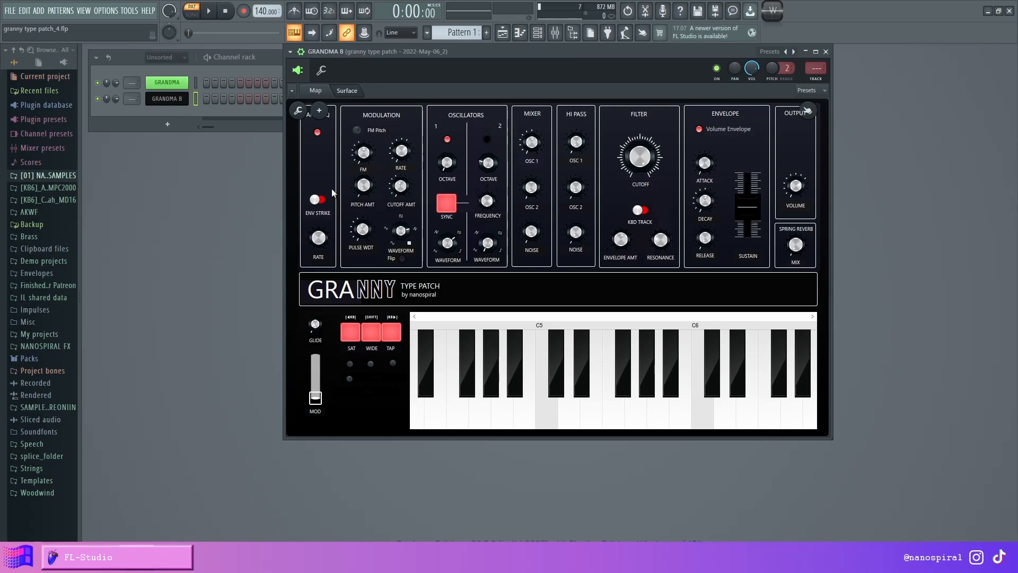
left_click(317, 91)
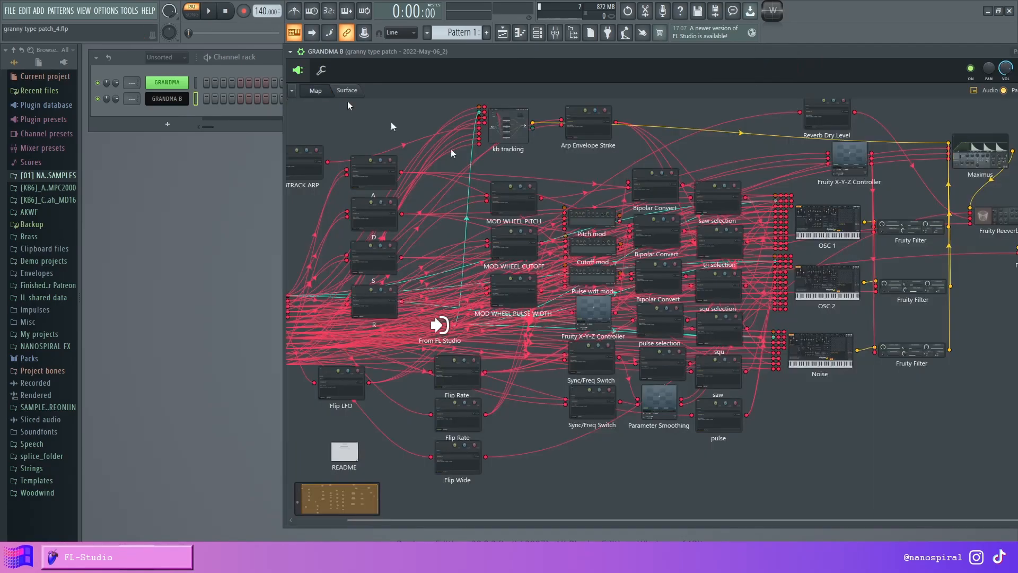
double_click(836, 239)
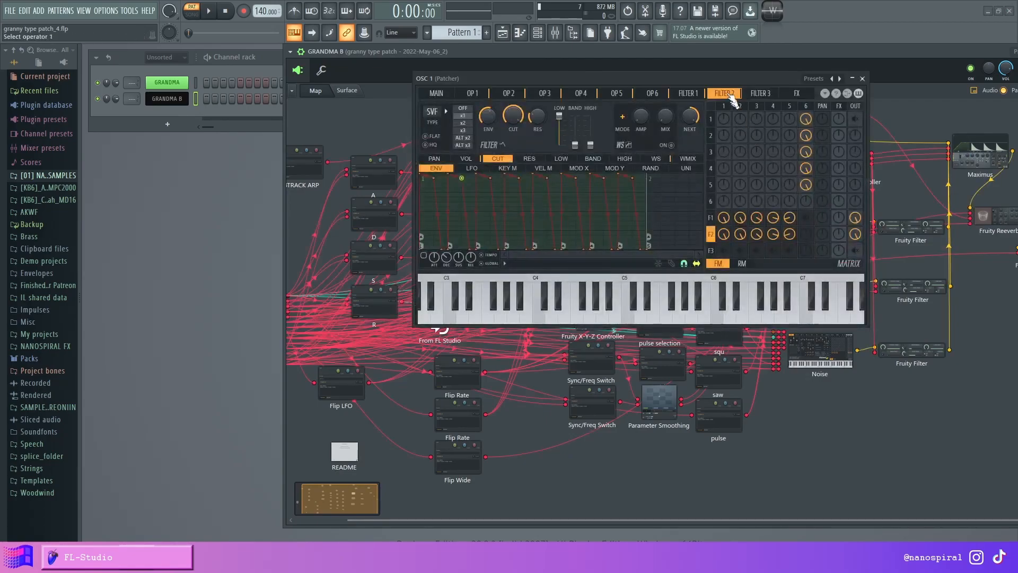
left_click(691, 96)
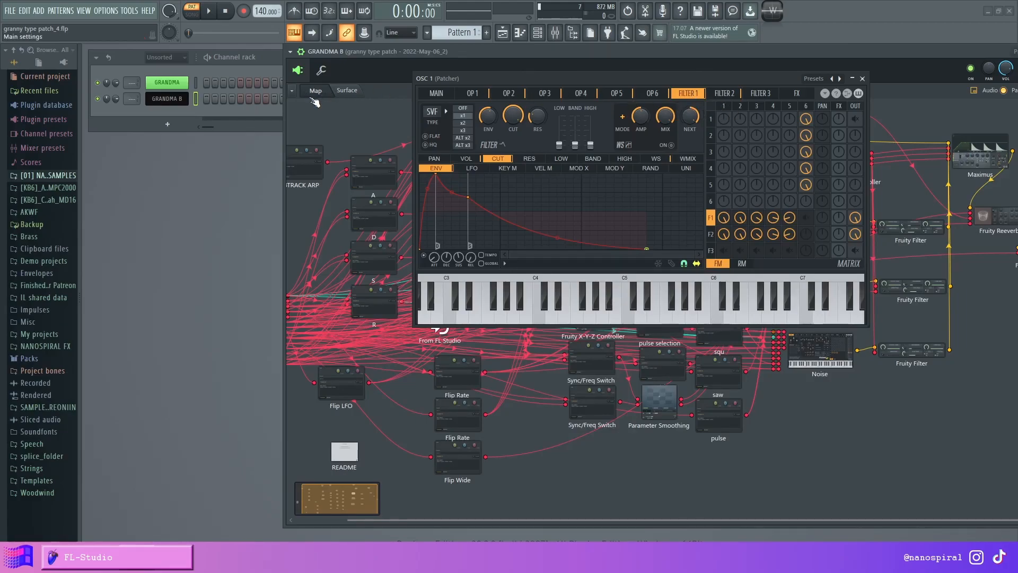
left_click(347, 91)
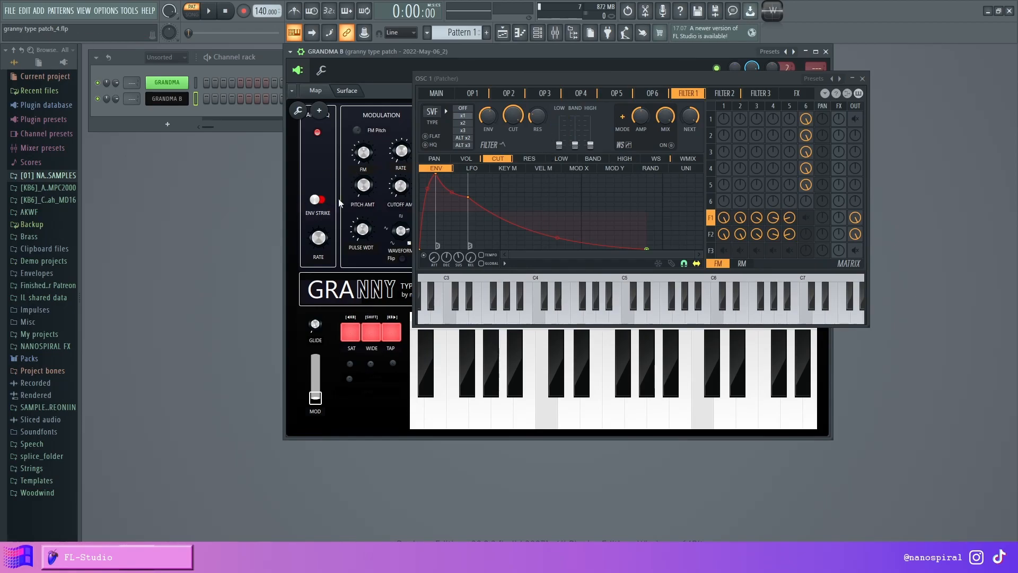
Step: Switch on Env Strike with Sustain at minimum, adjust Release, and compare test notes with Env Strike off and on
left_click(317, 200)
left_click_drag(562, 79, 693, 88)
left_click_drag(578, 57, 521, 57)
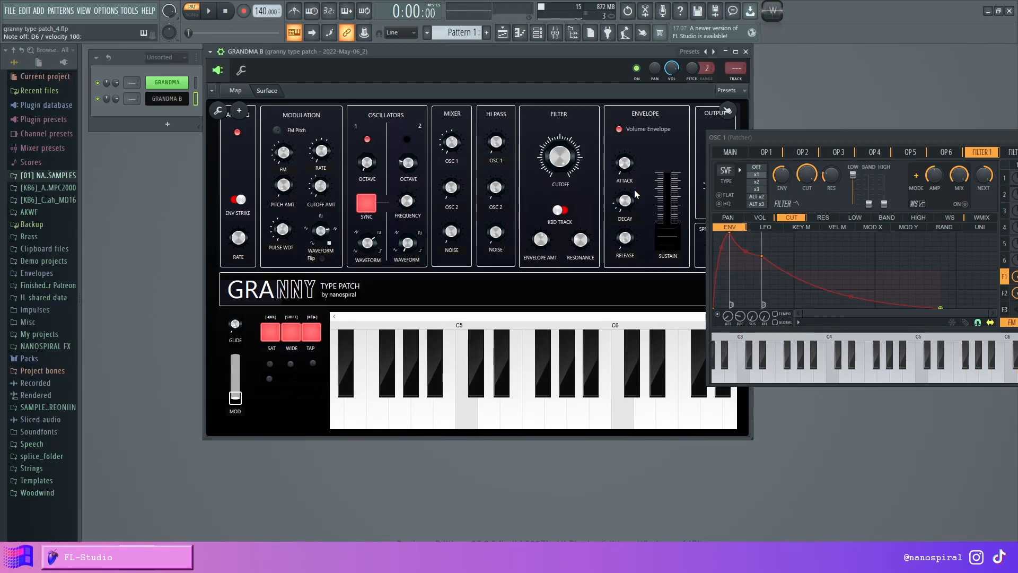
left_click_drag(625, 239, 625, 228)
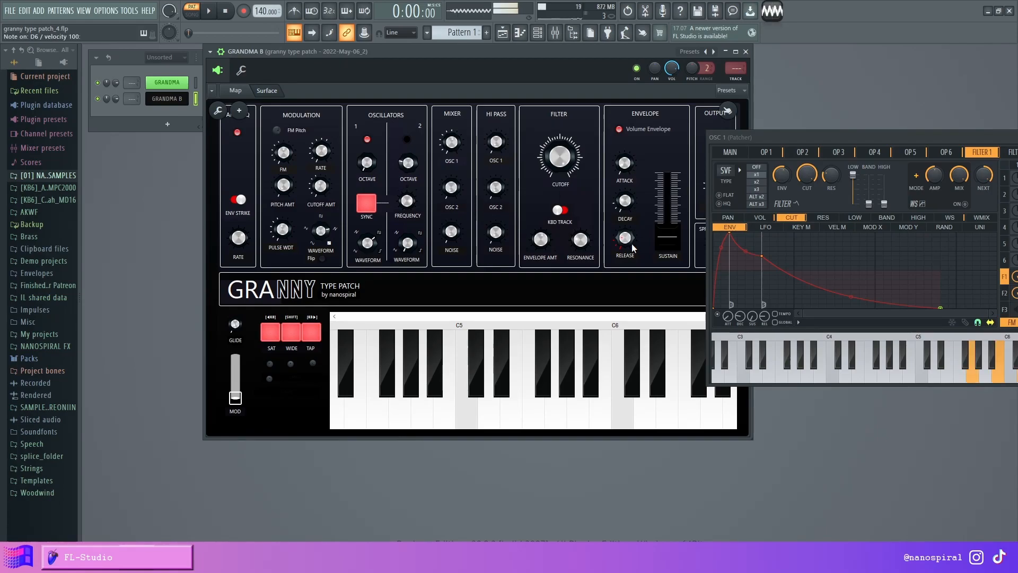
left_click(240, 200)
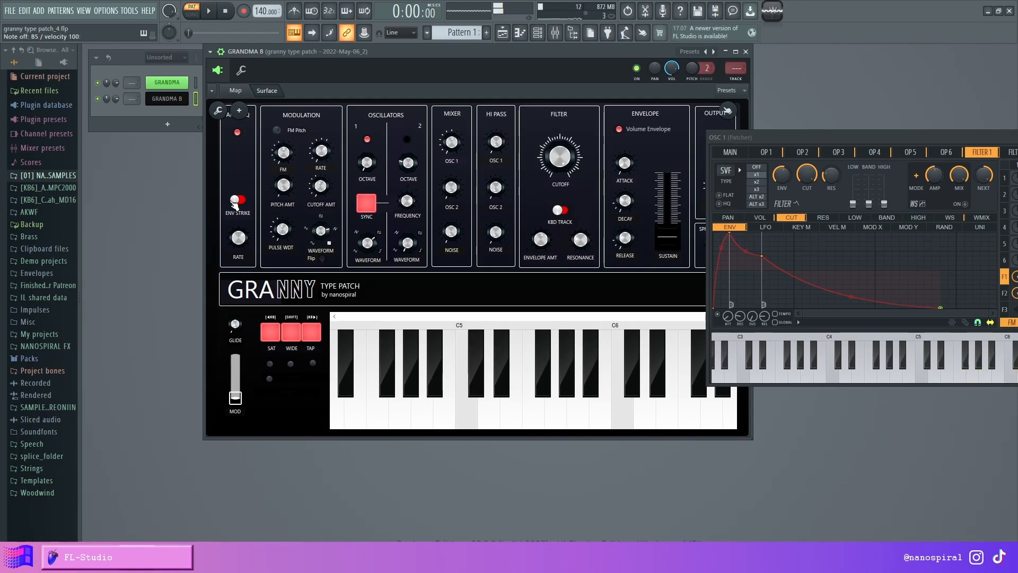
left_click(237, 201)
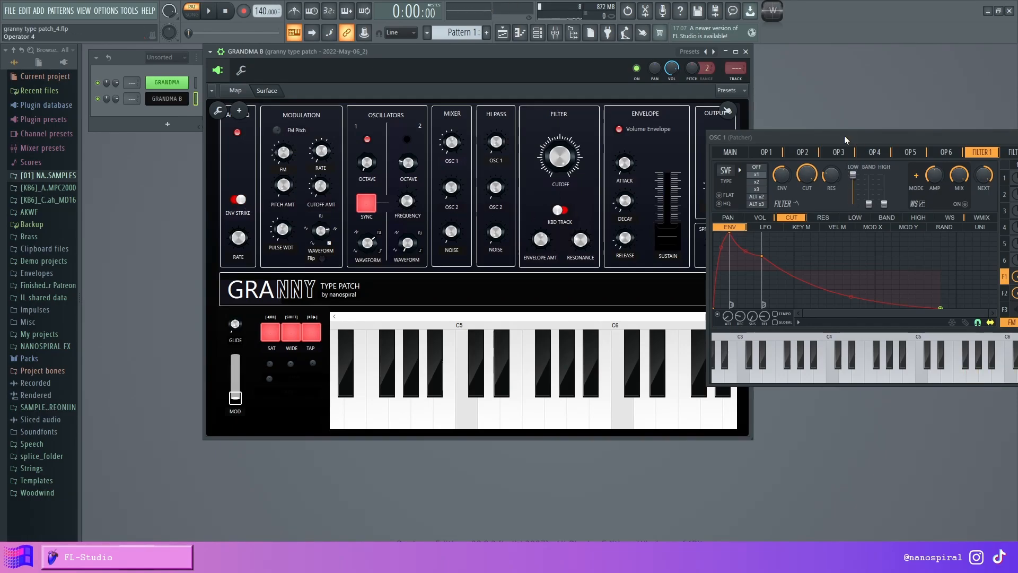
Step: Examine OSC 1's Filter 1 matrix routing and Filter 3 cutoff envelope alongside the GRANDMA B map
left_click_drag(844, 136, 685, 108)
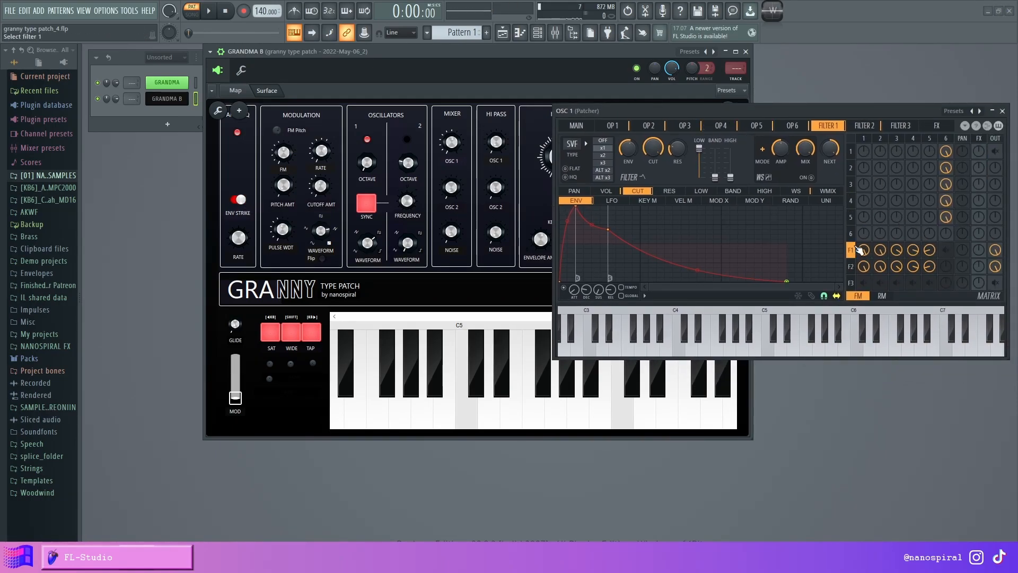
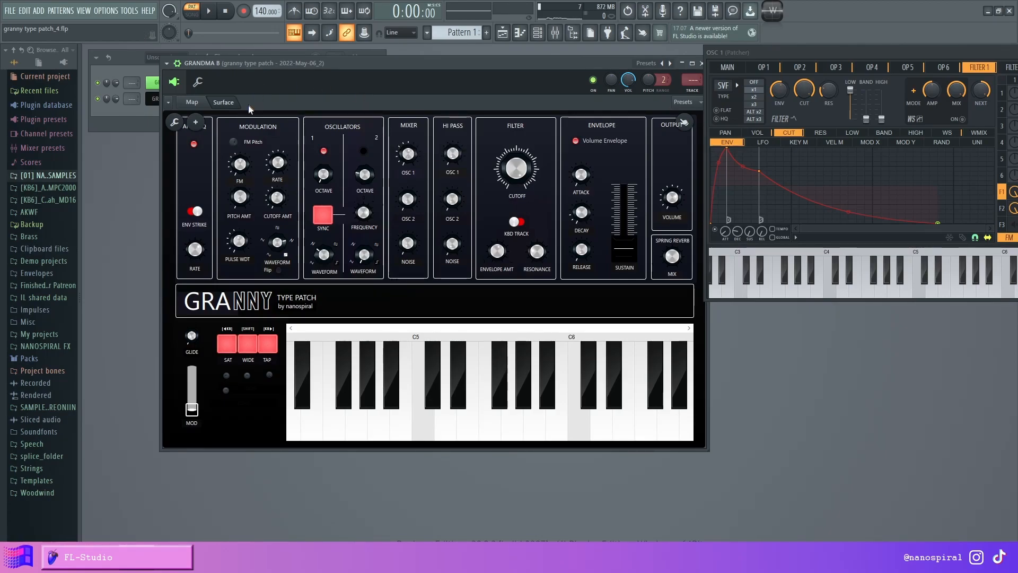
left_click(194, 103)
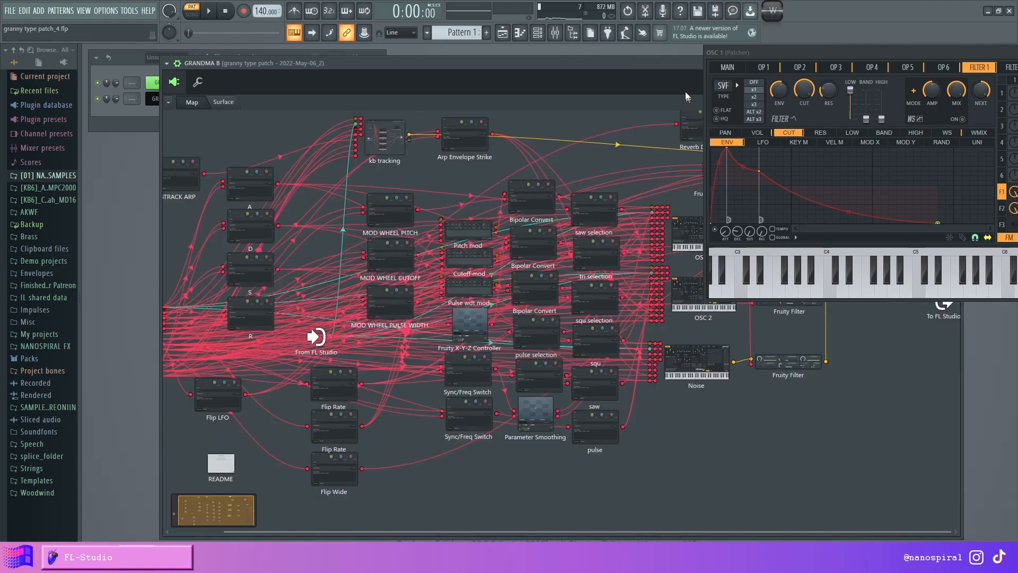
left_click_drag(657, 67, 453, 74)
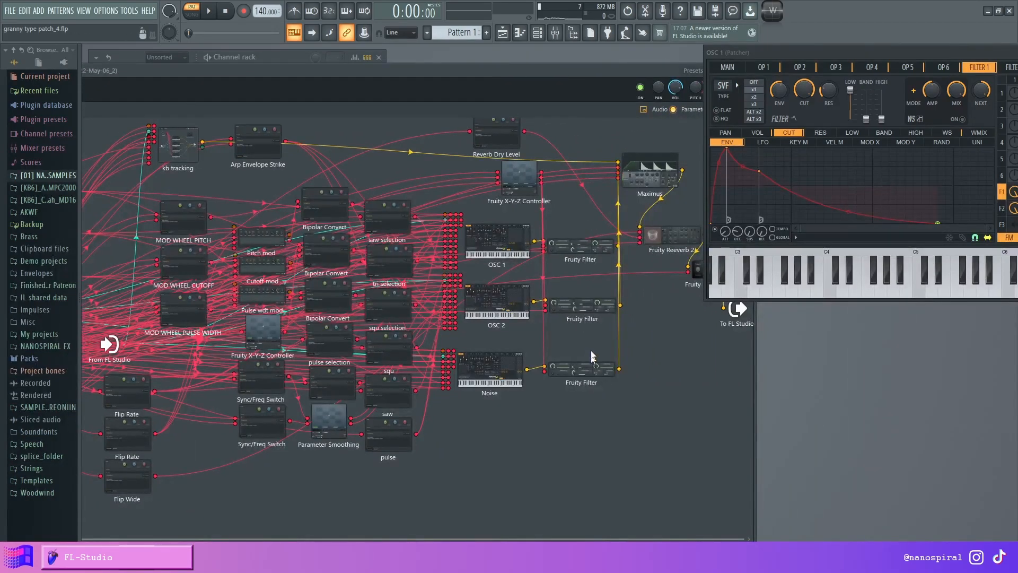
left_click_drag(840, 53, 453, 127)
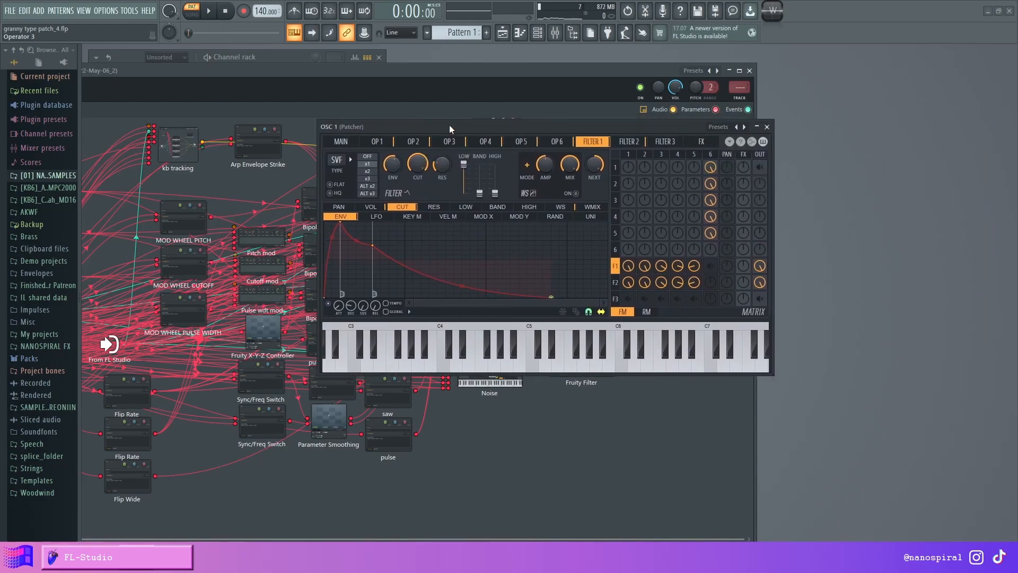
left_click(665, 143)
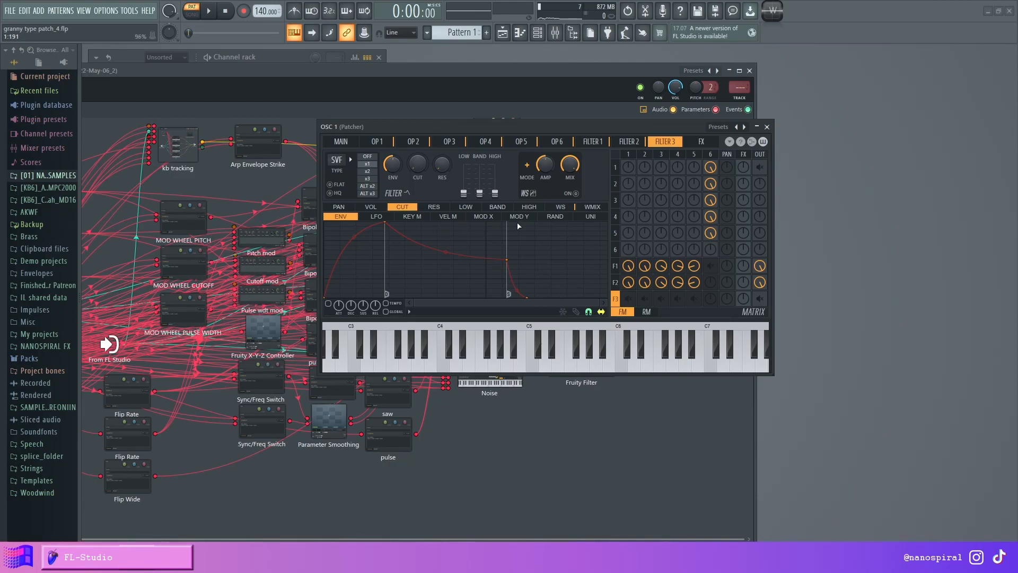
left_click_drag(500, 134, 783, 94)
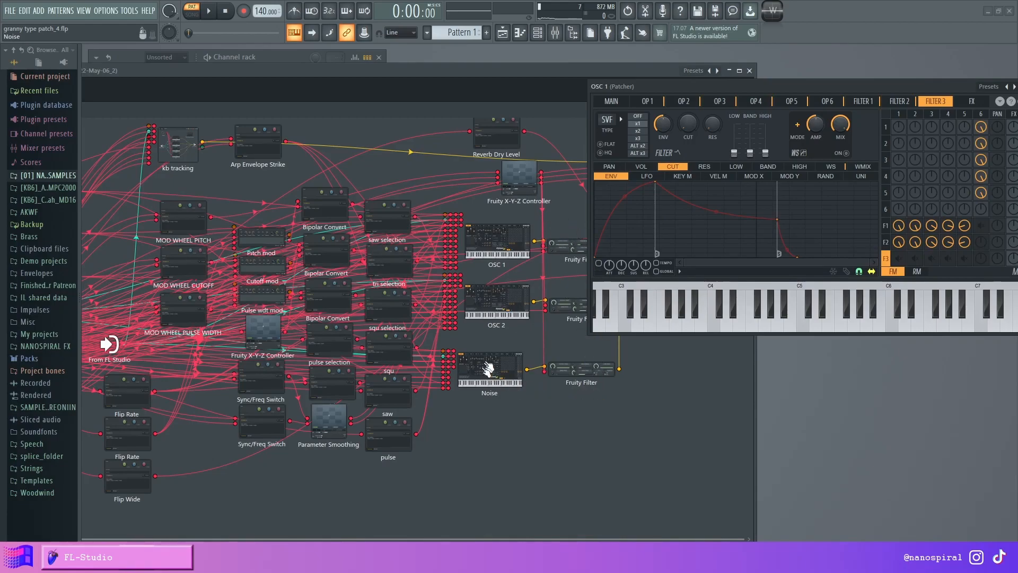
Step: Return to the GRANDMA B surface, close the OSC 1 window, and play test notes
left_click(449, 62)
left_click_drag(450, 68, 659, 49)
left_click(216, 90)
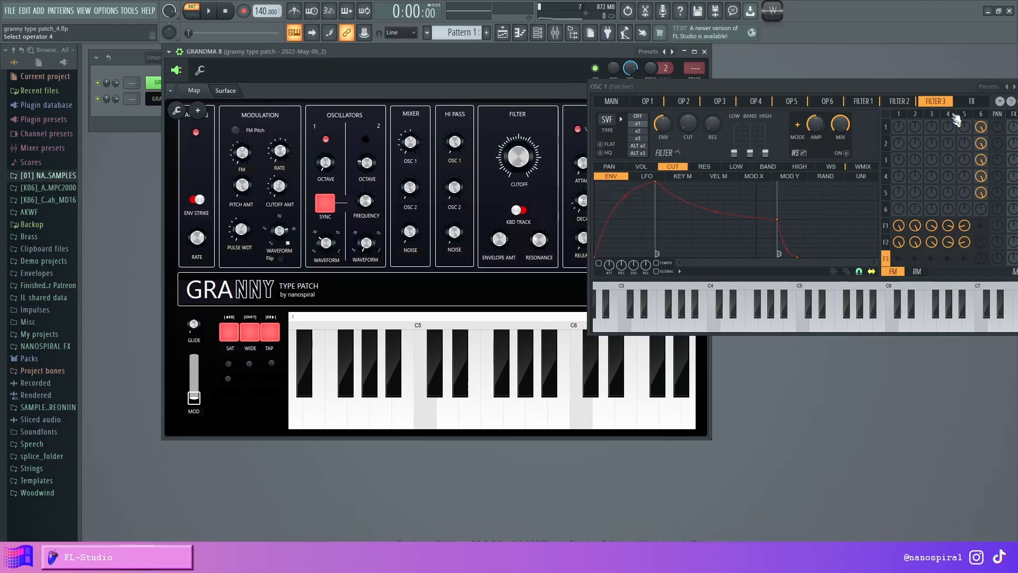
left_click(789, 83)
left_click_drag(825, 85, 669, 95)
left_click(879, 97)
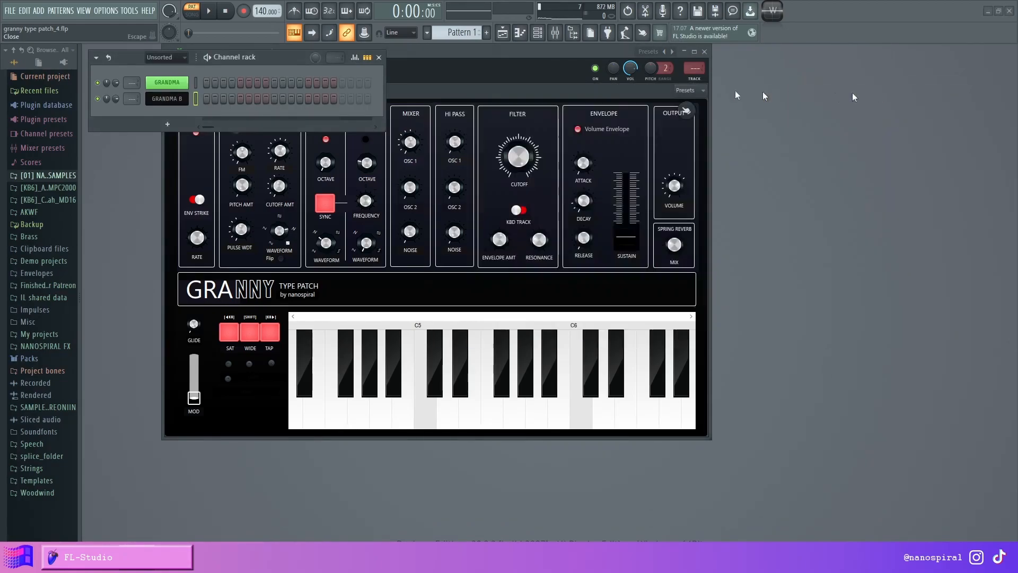
left_click(503, 57)
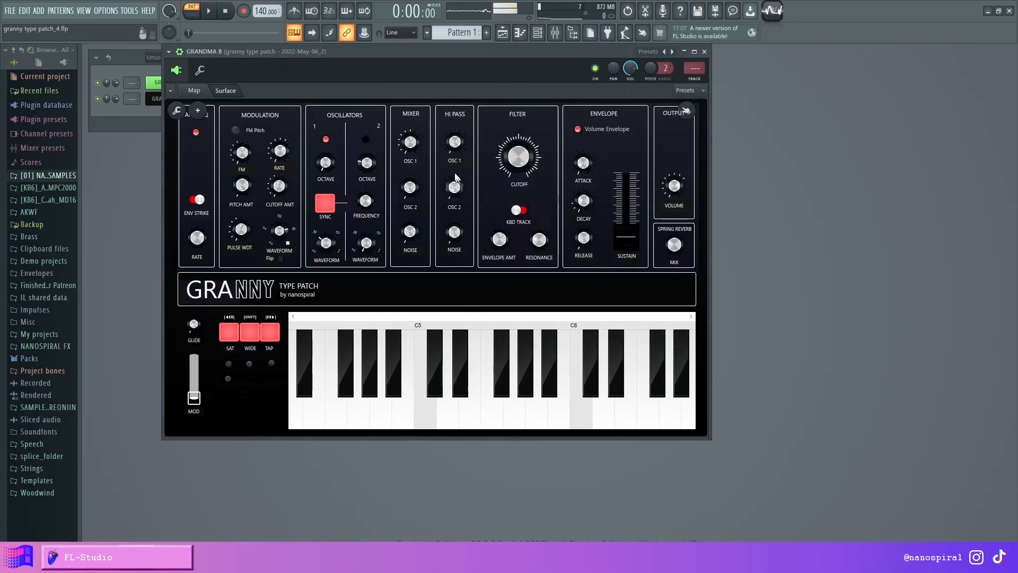
Step: Adjust OSC 1's high-pass knob, switch on oscillator Sync, and play test notes
left_click_drag(455, 142, 455, 122)
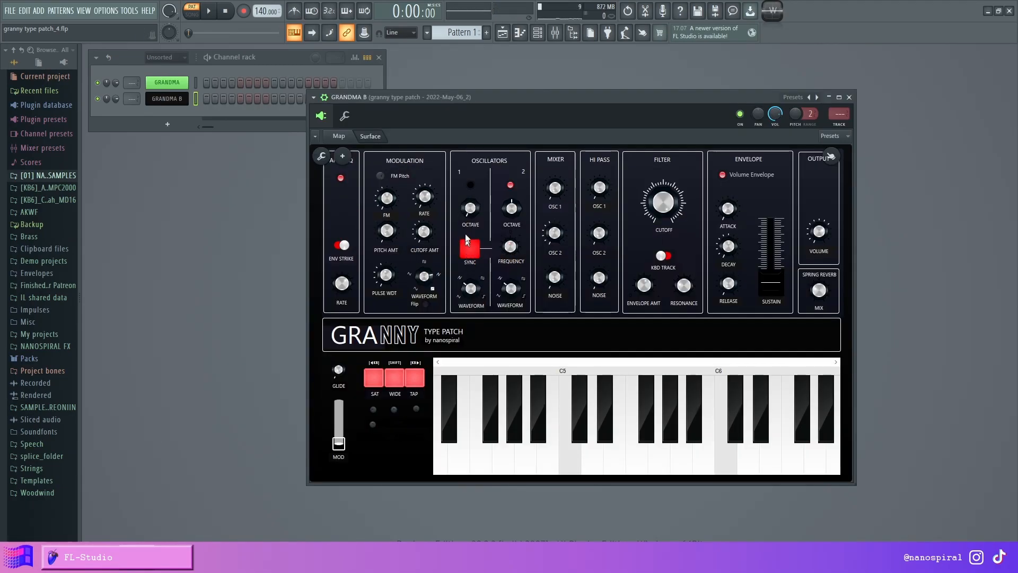
left_click(468, 243)
key("c")
key("c")
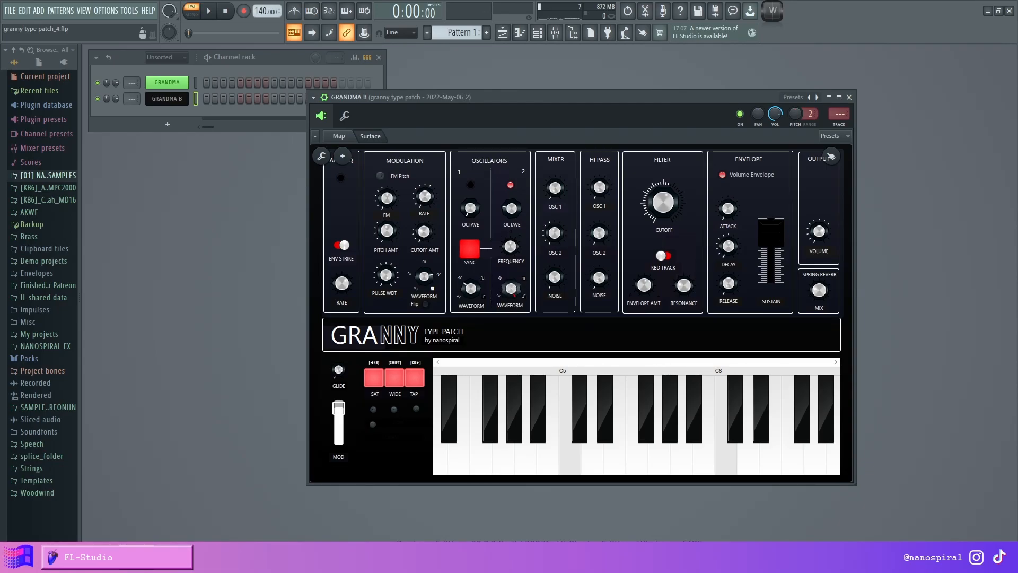
Step: Adjust oscillator 2's waveform knob with Sync on while playing test notes
left_click_drag(513, 287, 513, 276)
key("c")
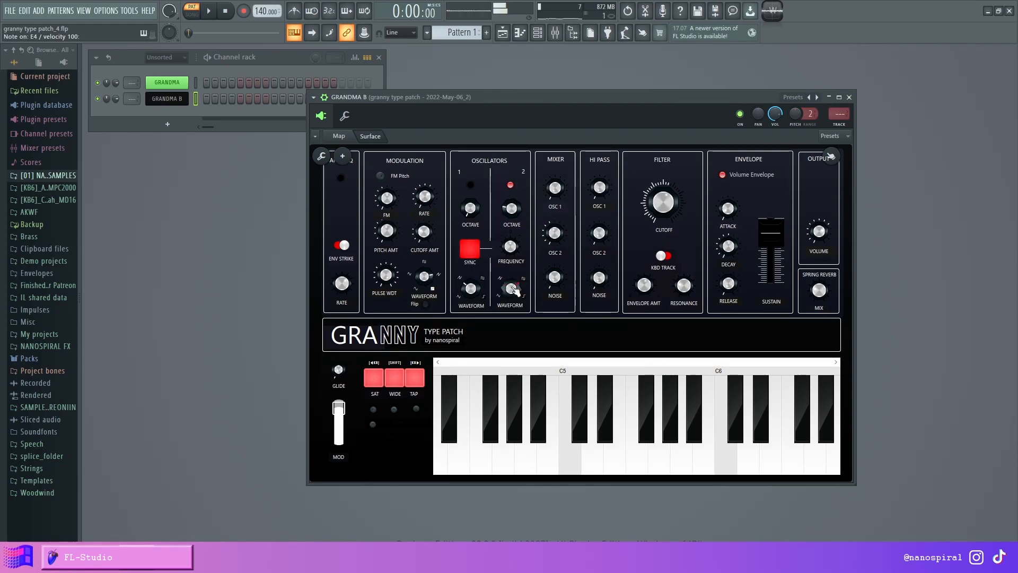
left_click_drag(514, 289, 514, 277)
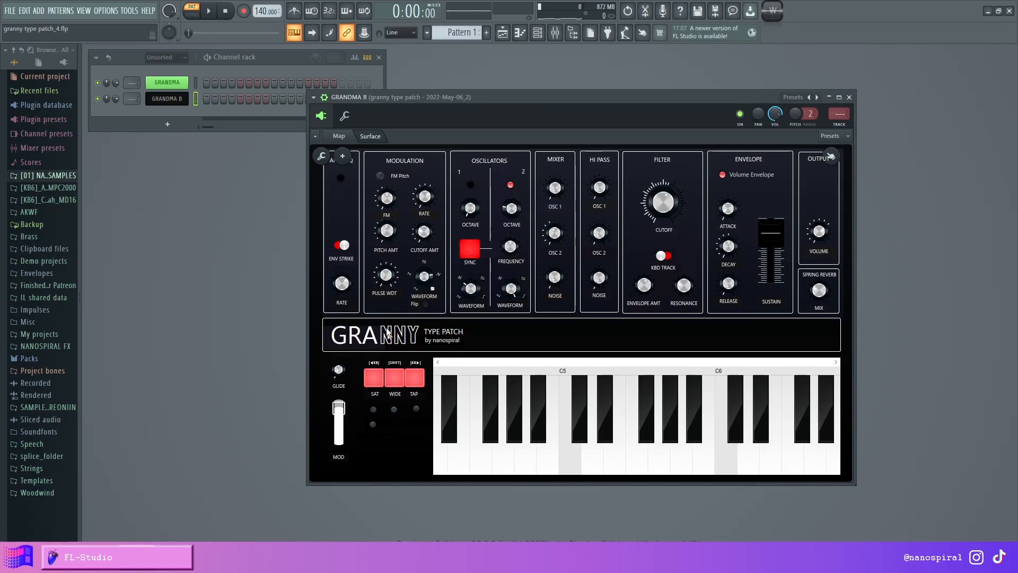
key("c")
Step: Open Cutoff mod from the map, examine its LFO shape options, and return to the surface with its window open
left_click(349, 137)
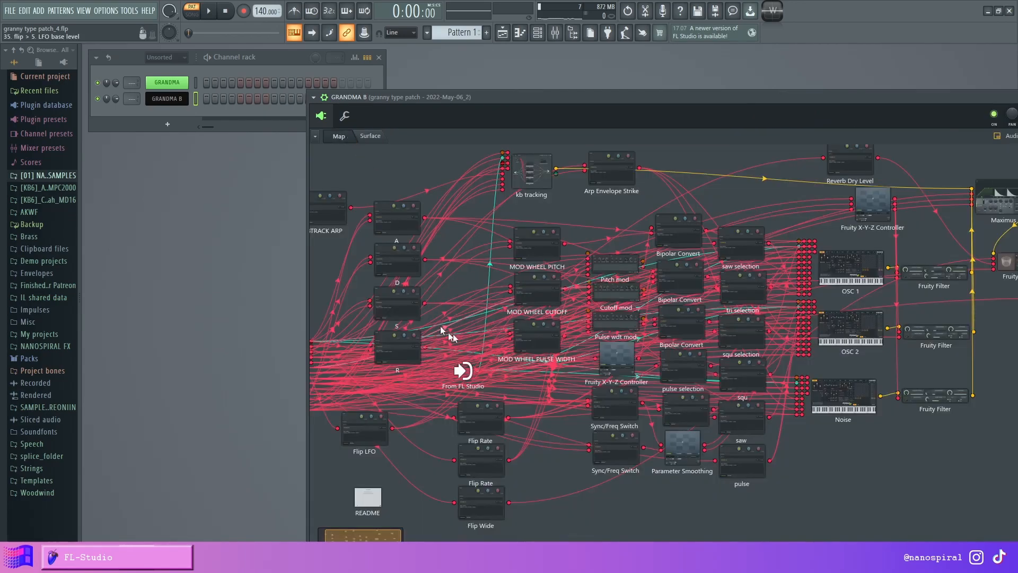
left_click(621, 294)
left_click_drag(558, 231, 766, 150)
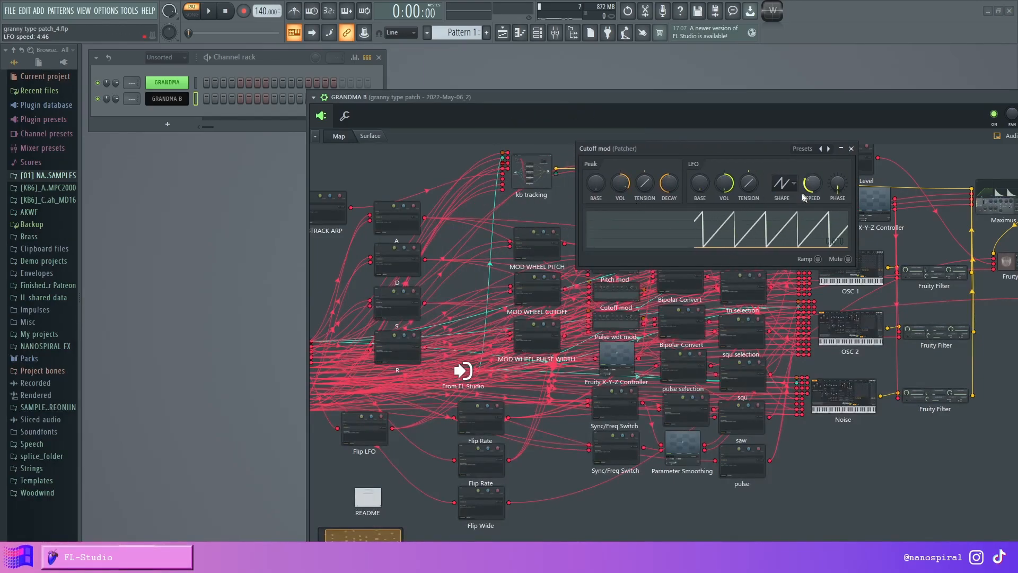
left_click(787, 183)
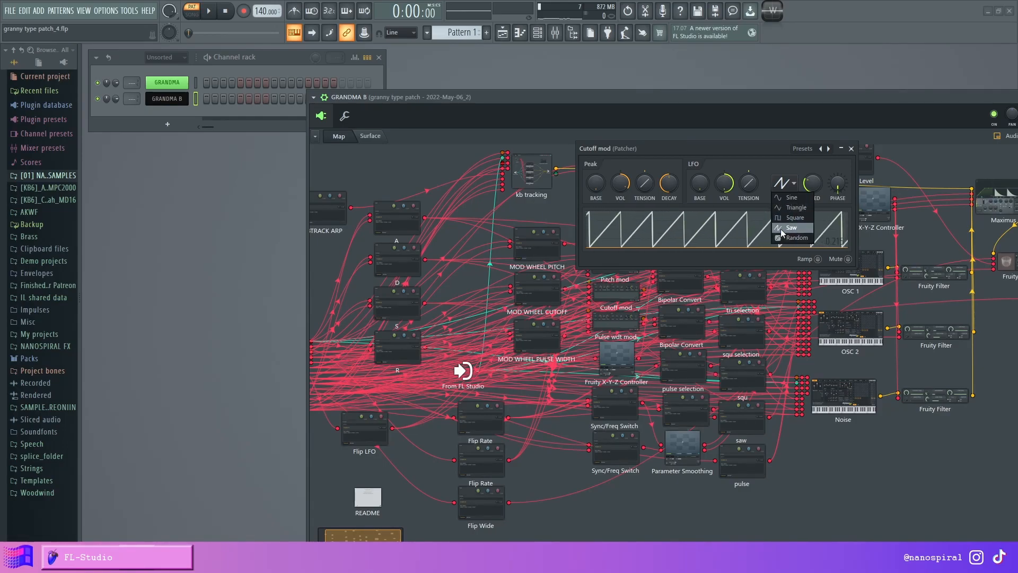
left_click(377, 138)
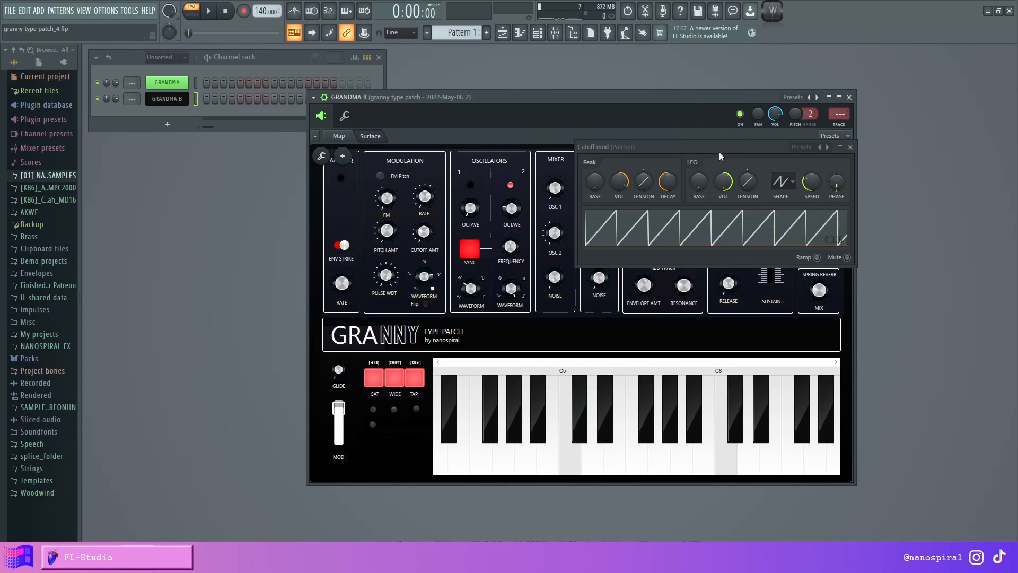
Step: Toggle Flip for the modulation waveform on and off during a test note, and change the modulation waveform to random
left_click(425, 305)
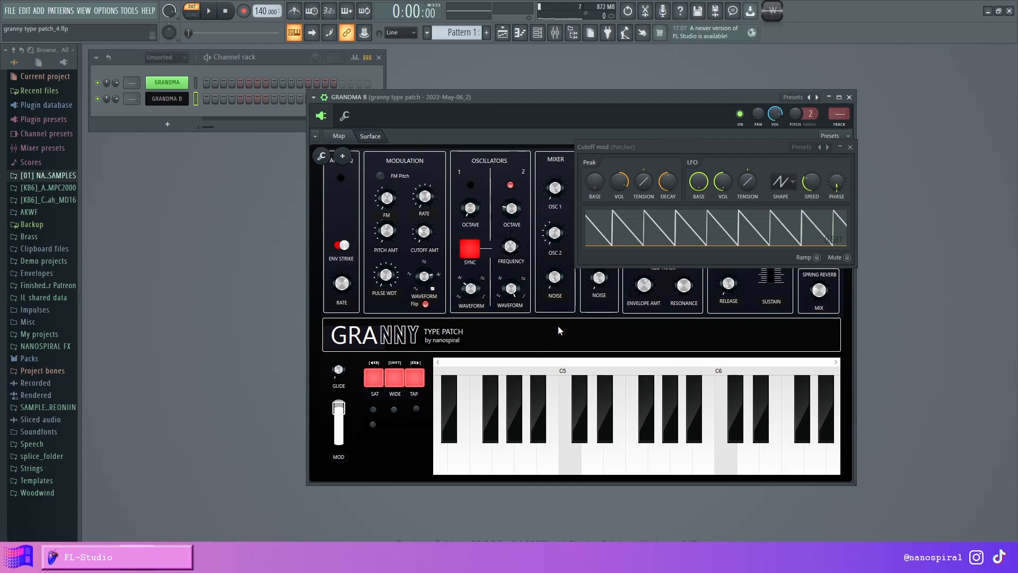
left_click(546, 457)
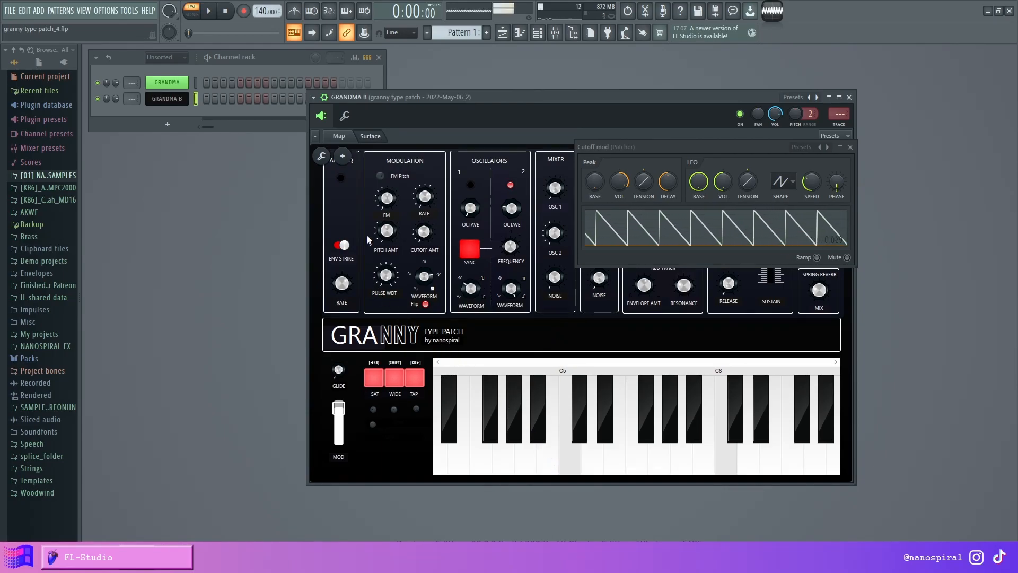
left_click(427, 303)
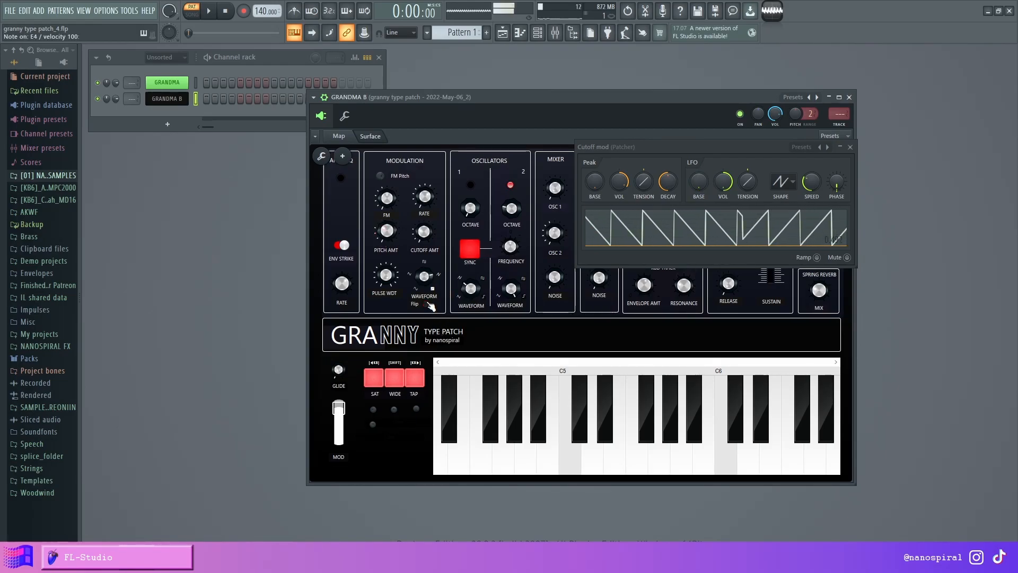
left_click(426, 304)
left_click(426, 304)
left_click_drag(423, 278, 424, 268)
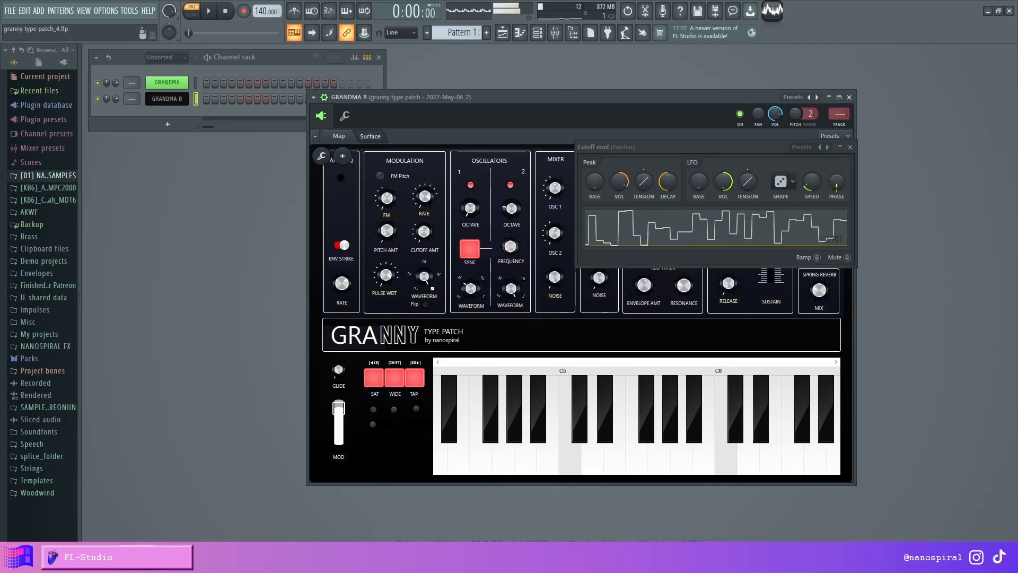
Step: Open Maximus from the GRANDMA B map and place its window beside the surface
left_click_drag(504, 97, 544, 57)
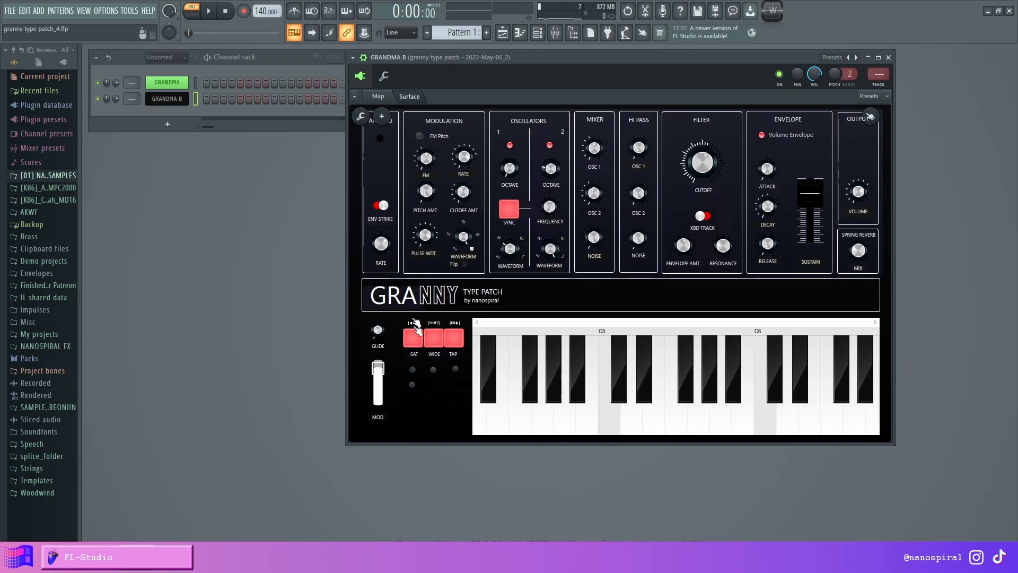
left_click(376, 98)
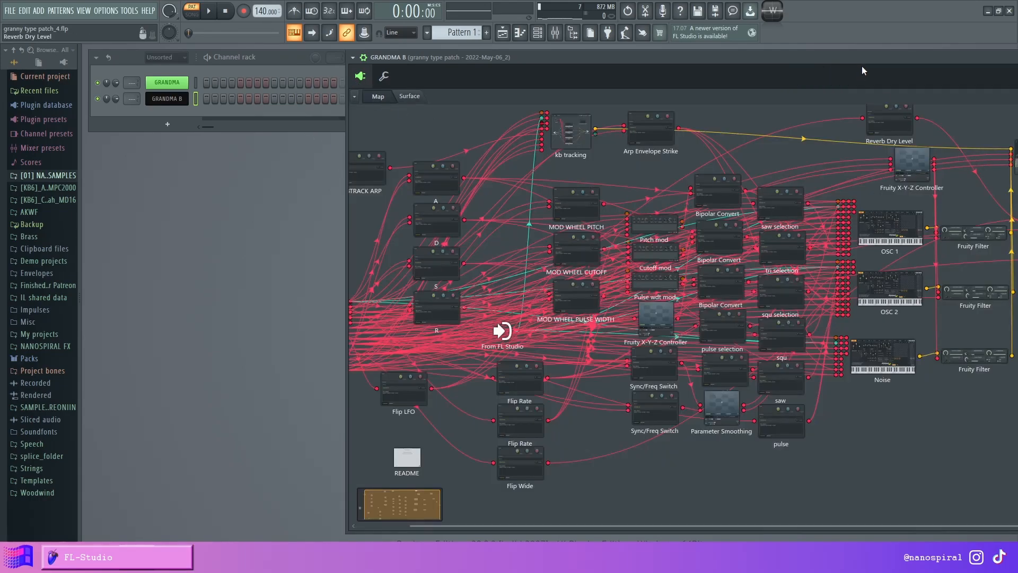
left_click_drag(862, 62, 644, 56)
double_click(827, 146)
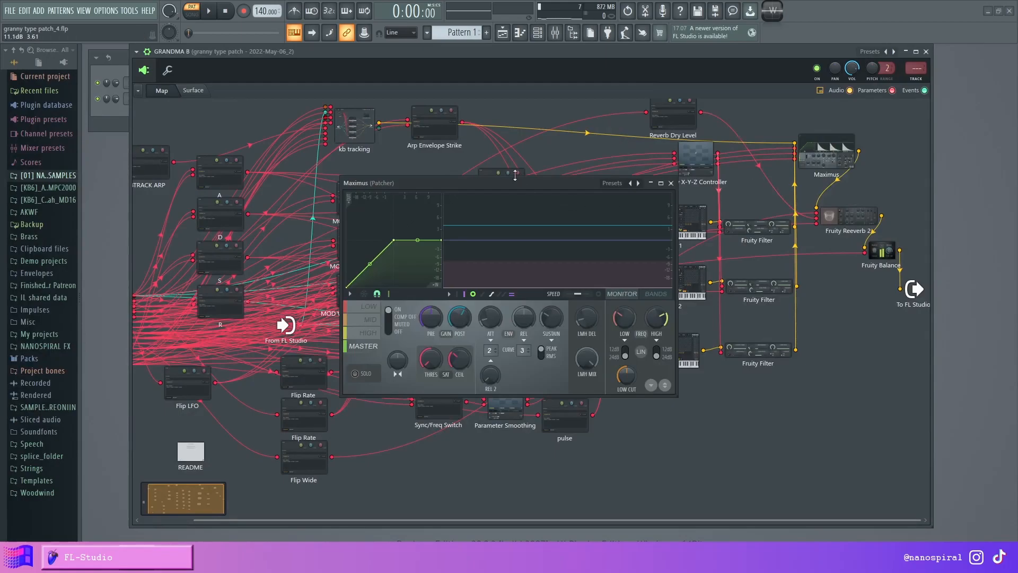
left_click_drag(520, 184, 645, 118)
left_click(193, 91)
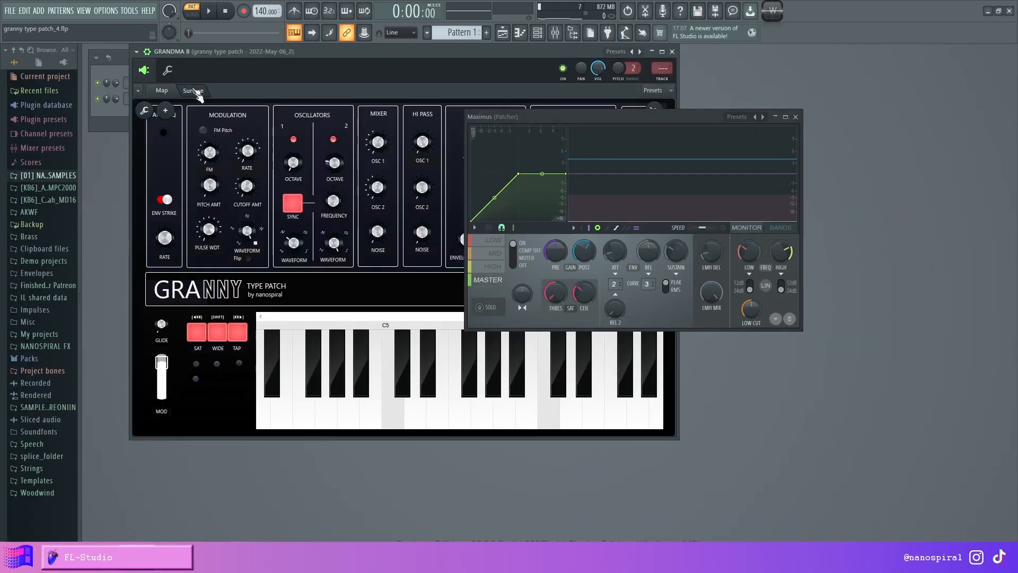
Step: Switch on SAT, adjust its saturation knob while watching Maximus's threshold, and move the Maximus window aside
left_click(197, 332)
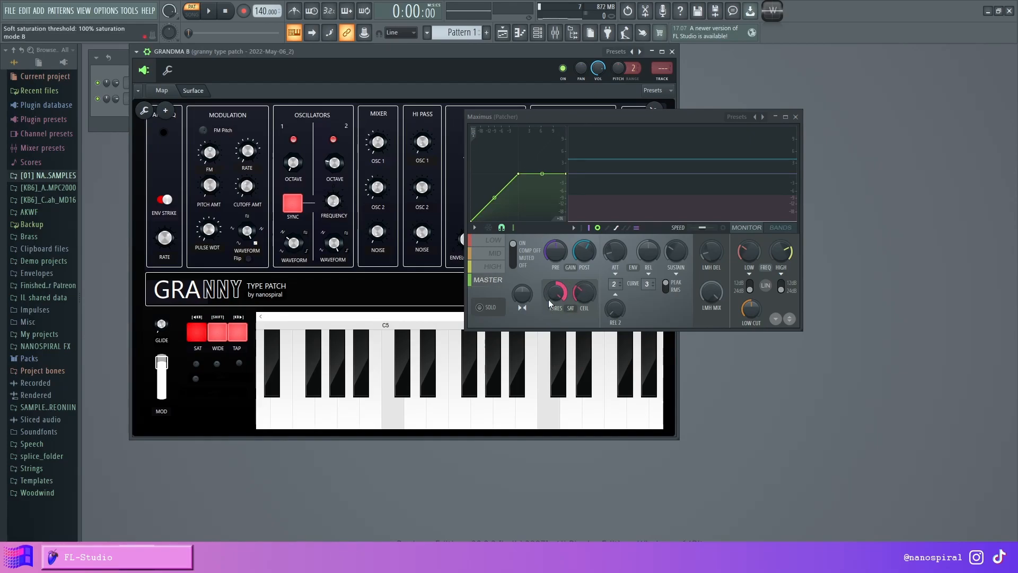
left_click_drag(563, 299, 563, 286)
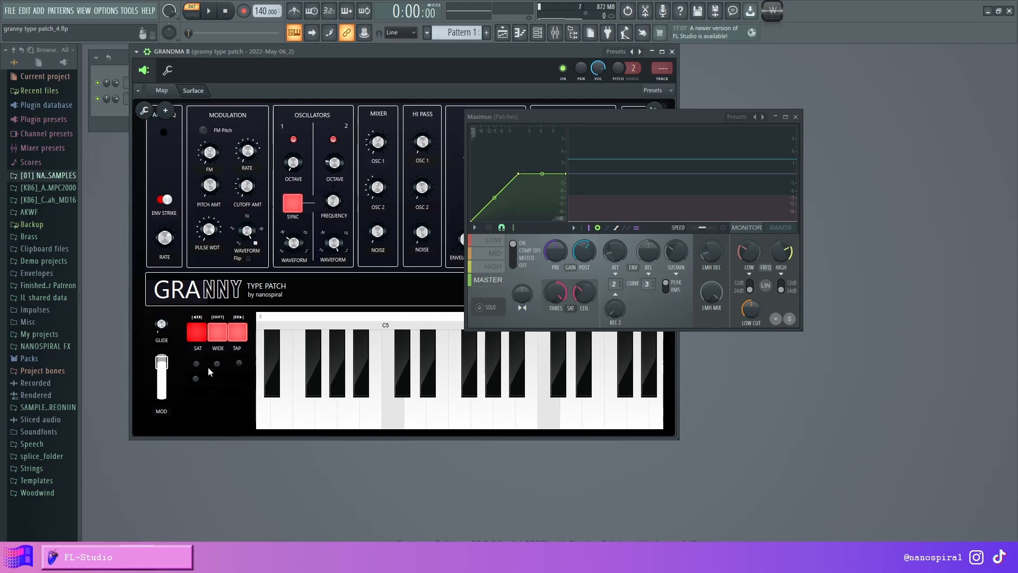
left_click_drag(197, 364, 197, 347)
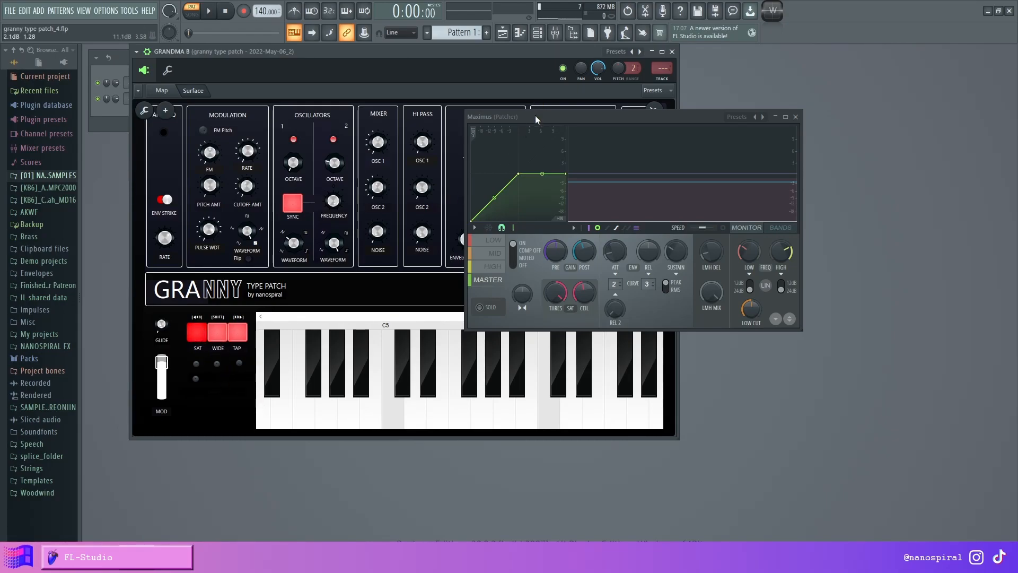
left_click_drag(535, 116, 773, 176)
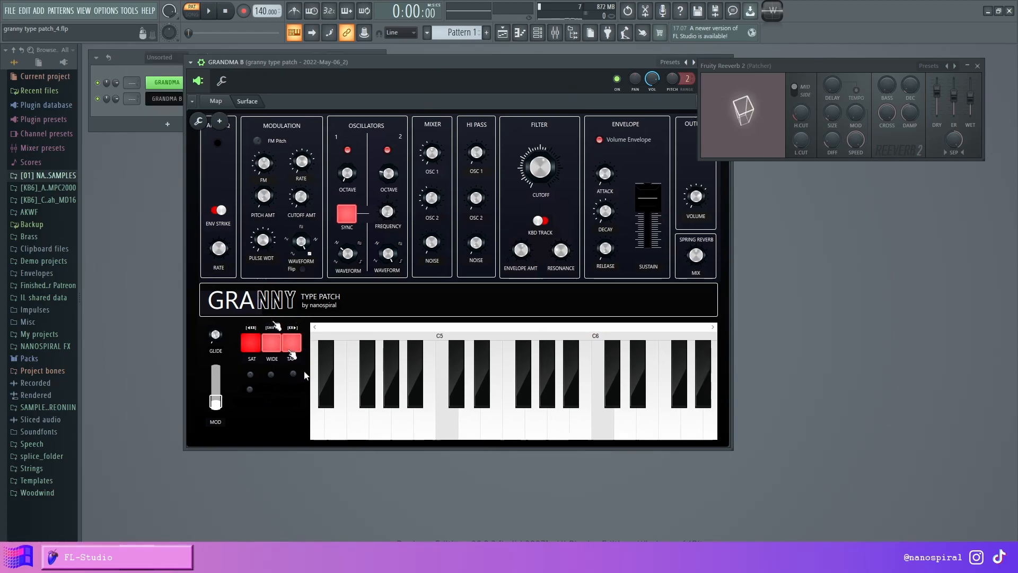
Step: Play a test note, adjust Glide, and examine the pitch envelopes of operators 1 to 4 in OSC 1
left_click(407, 431)
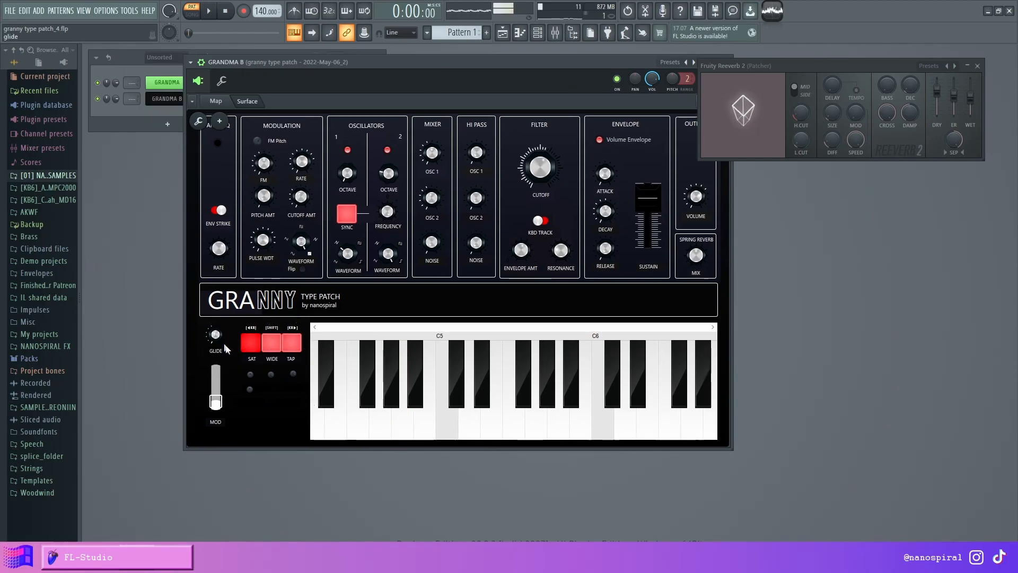
left_click_drag(218, 340, 215, 333)
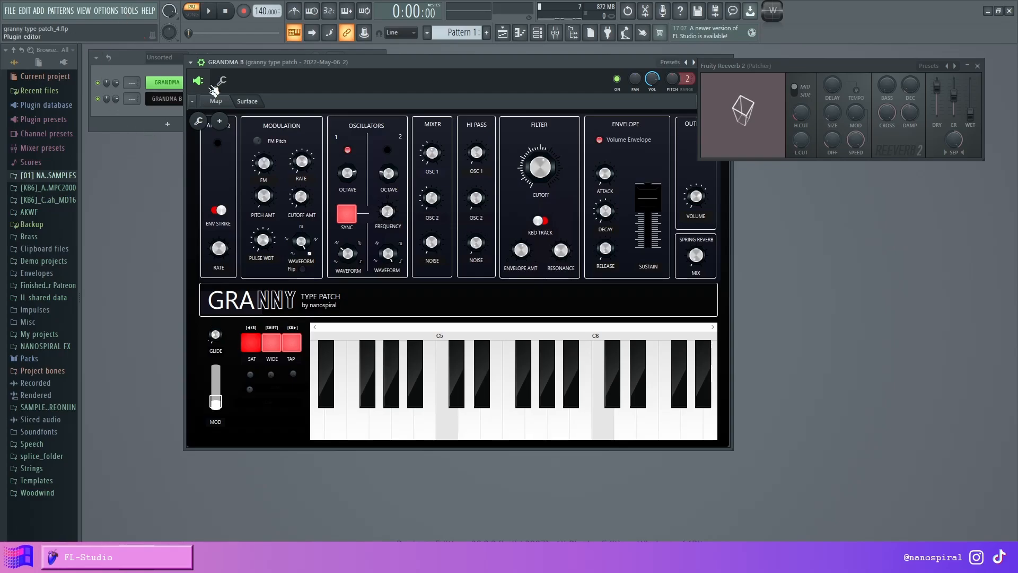
left_click(216, 101)
left_click(740, 230)
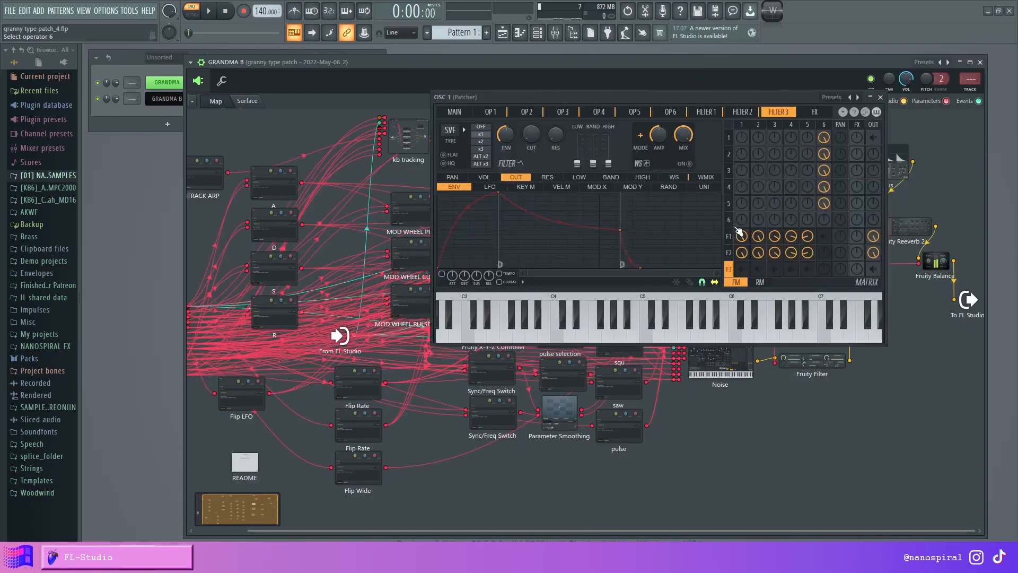
left_click(485, 112)
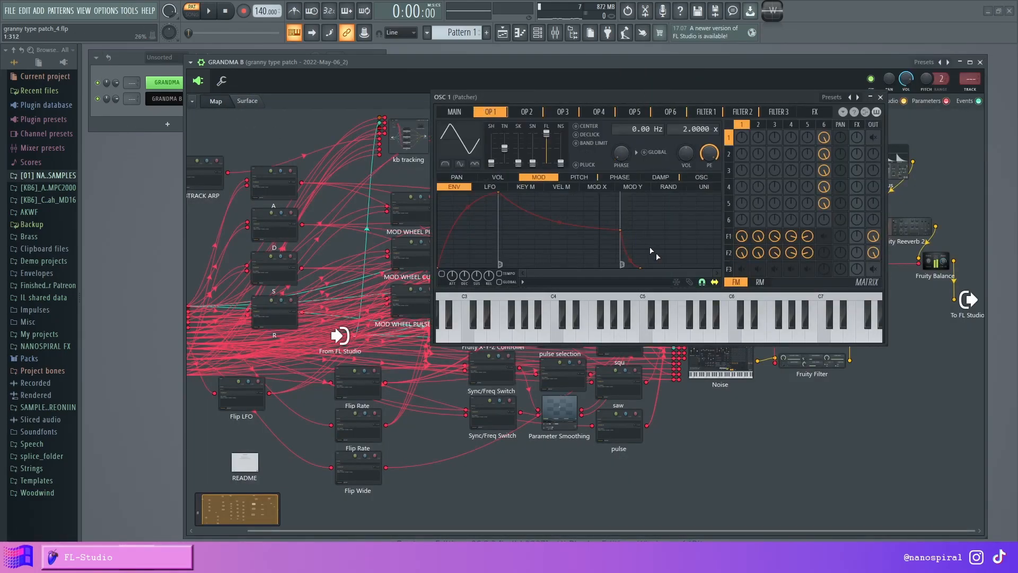
left_click(580, 177)
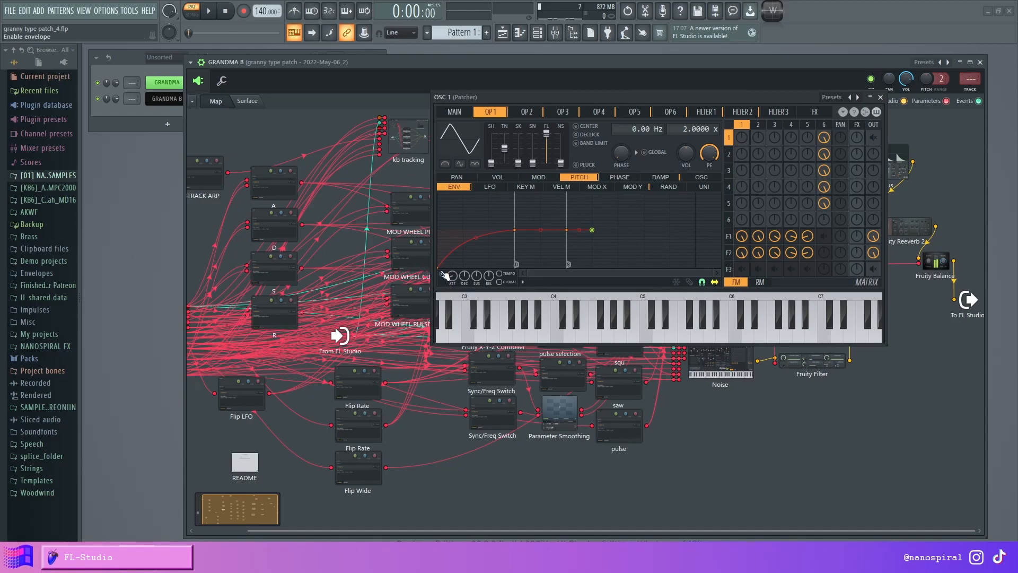
mouse_move(438, 268)
left_mouse_down()
mouse_move(437, 193)
mouse_move(437, 268)
left_mouse_up()
left_click(512, 119)
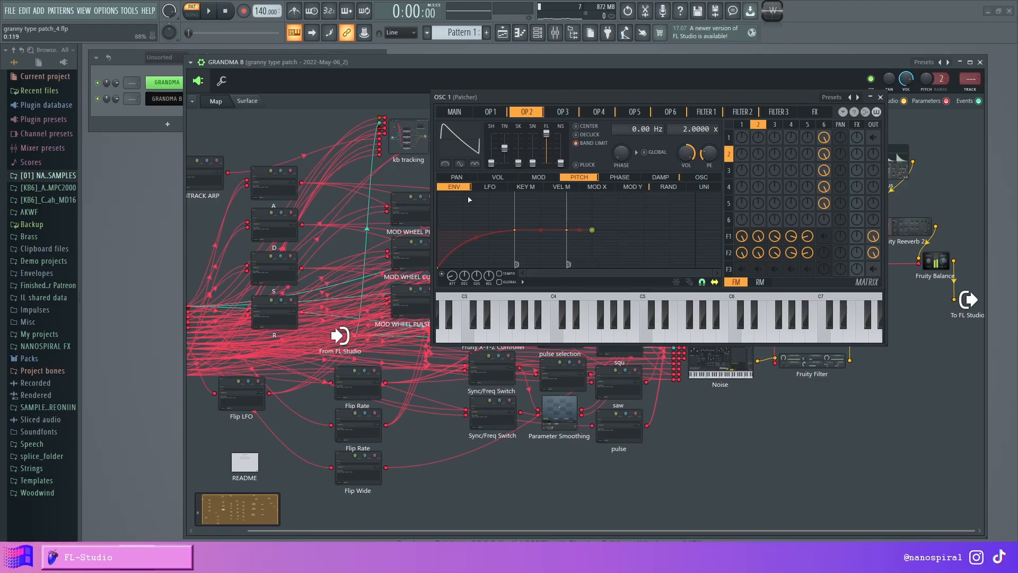
left_click(570, 113)
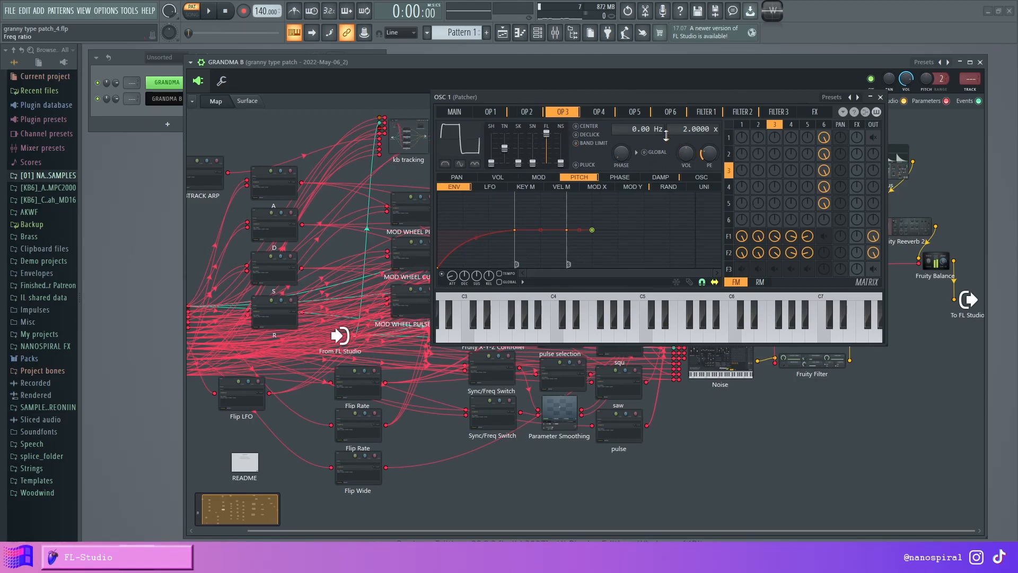
left_click(595, 116)
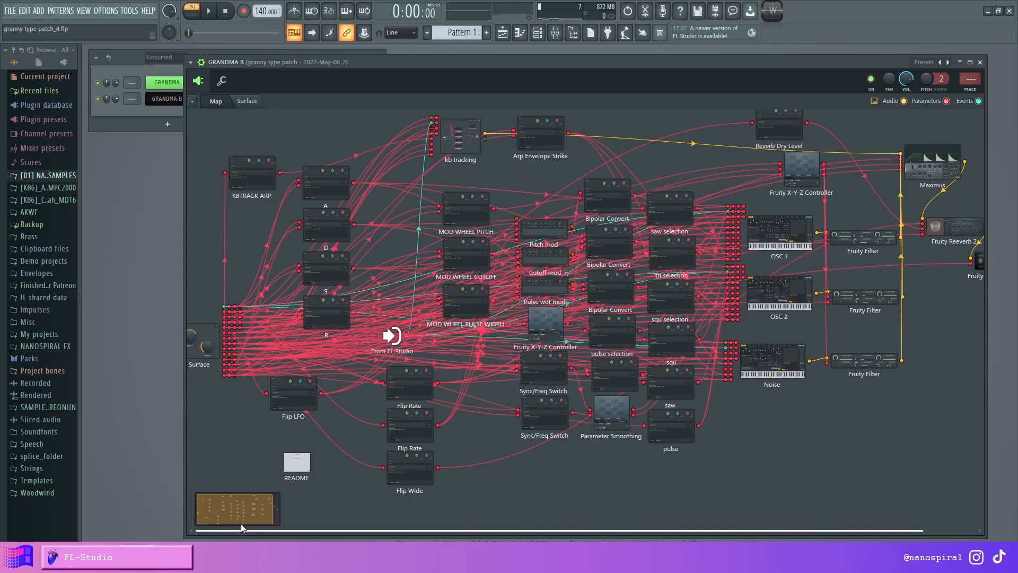
Step: Move the Surface module higher in the GRANDMA B map
left_click_drag(241, 523, 179, 485)
left_click_drag(211, 346, 215, 272)
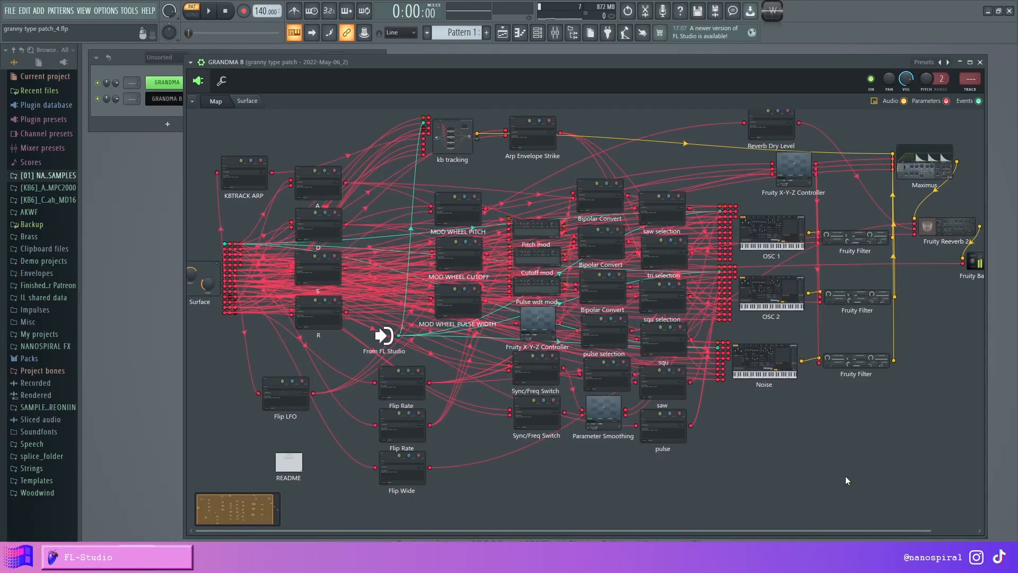
Step: Inspect the Bipolar Convert and A formula modules, and display the CPU usage of every module in the map
double_click(603, 203)
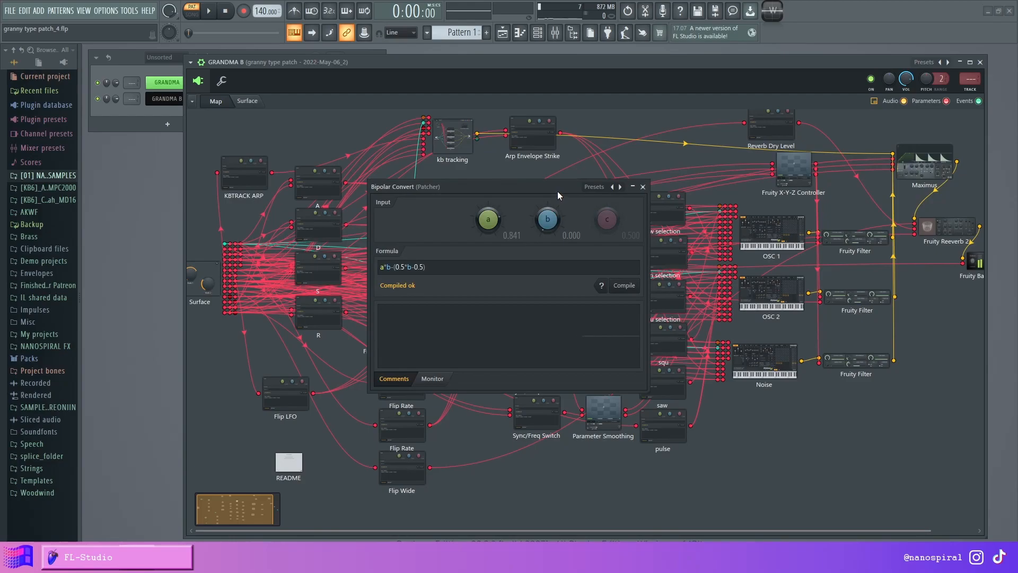
left_click_drag(558, 190, 776, 124)
left_click(828, 119)
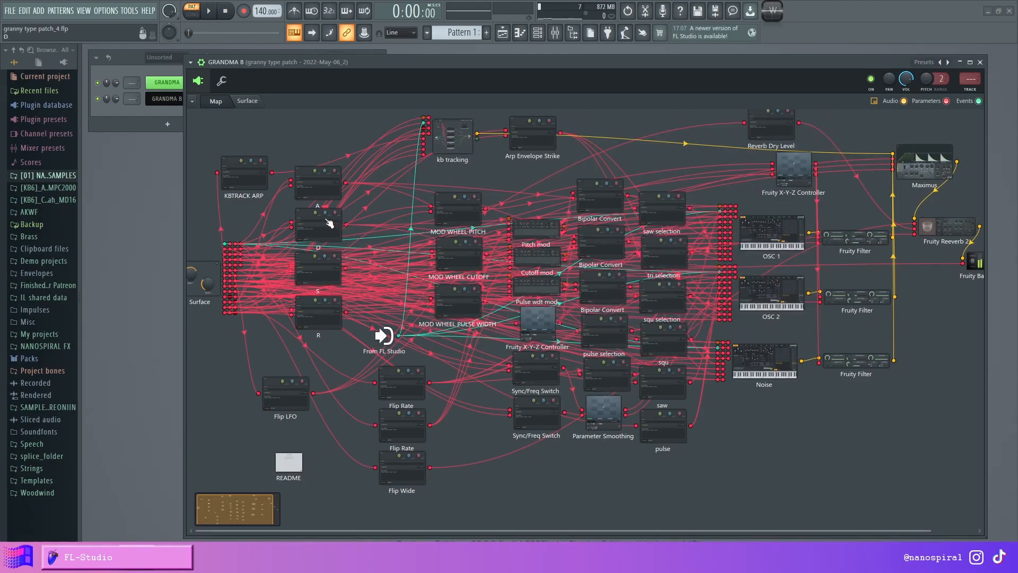
double_click(328, 186)
left_click(643, 187)
key("alt")
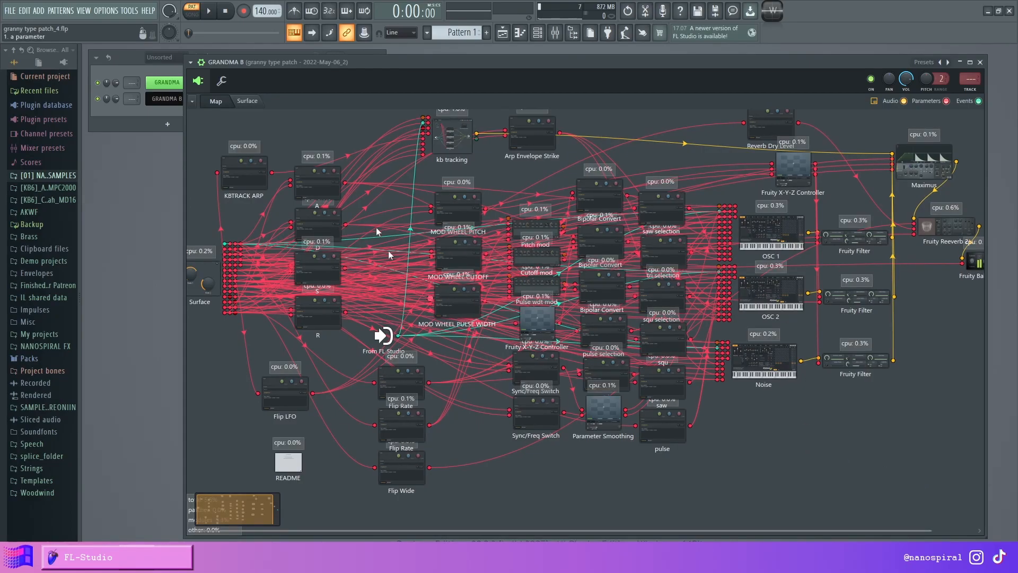
Step: Open the piano roll for the GRANDMA B channel from the channel rack
left_click(131, 147)
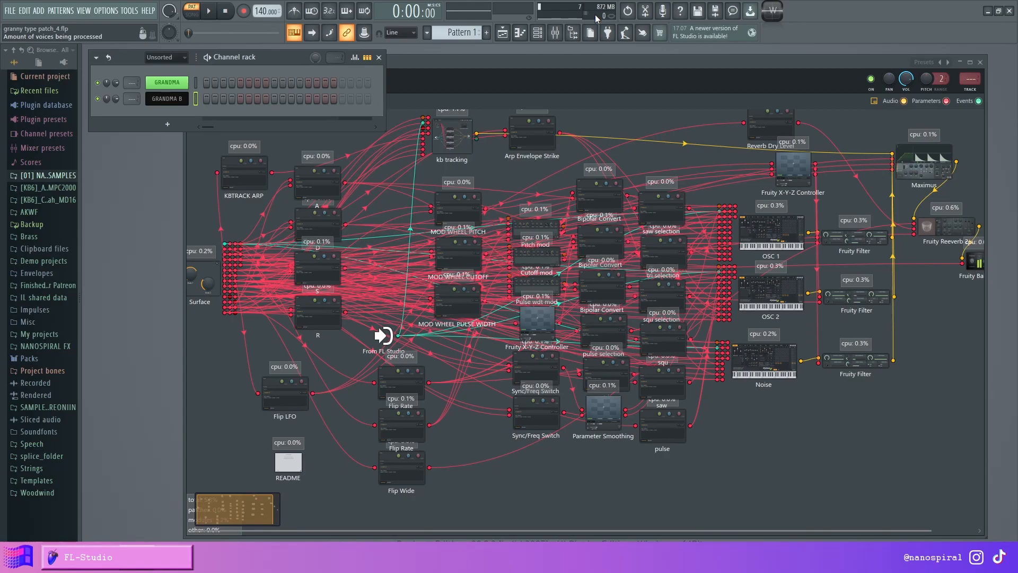
right_click(175, 98)
left_click(209, 103)
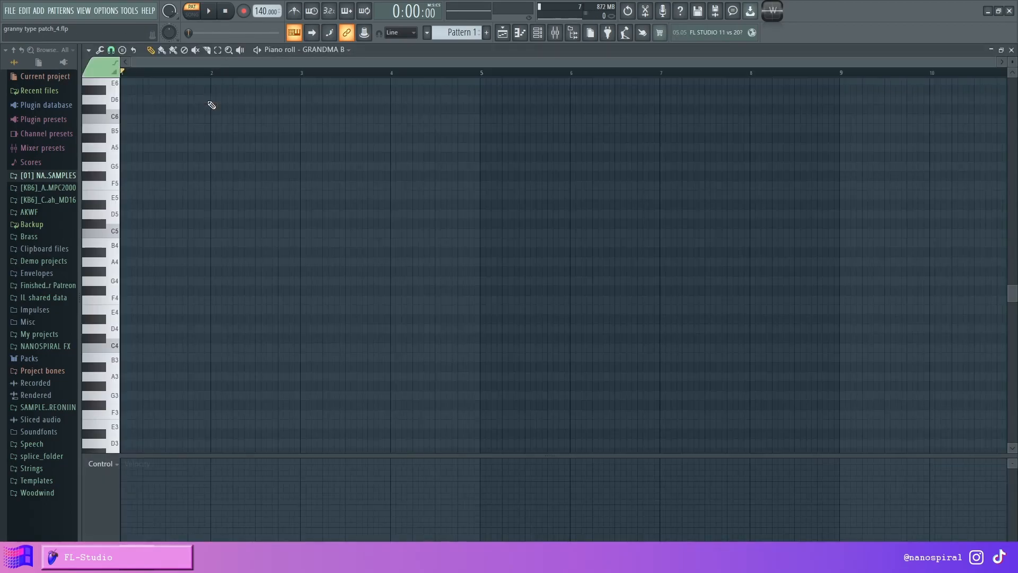
scroll(143, 313, "down", 3)
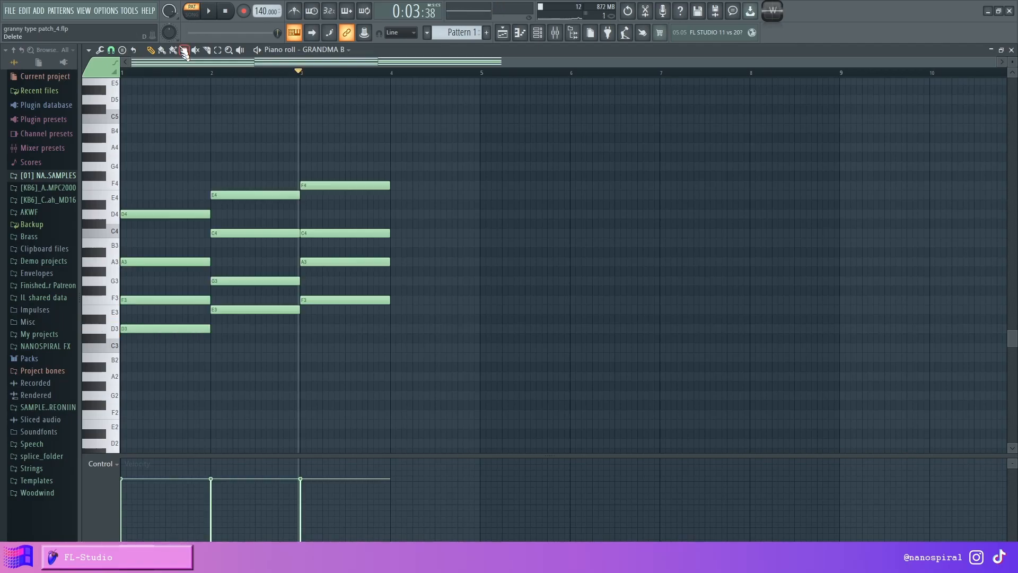
Step: Play back the GRANDMA B chord pattern, stop it, and return to the GRANDMA B map
left_click(208, 11)
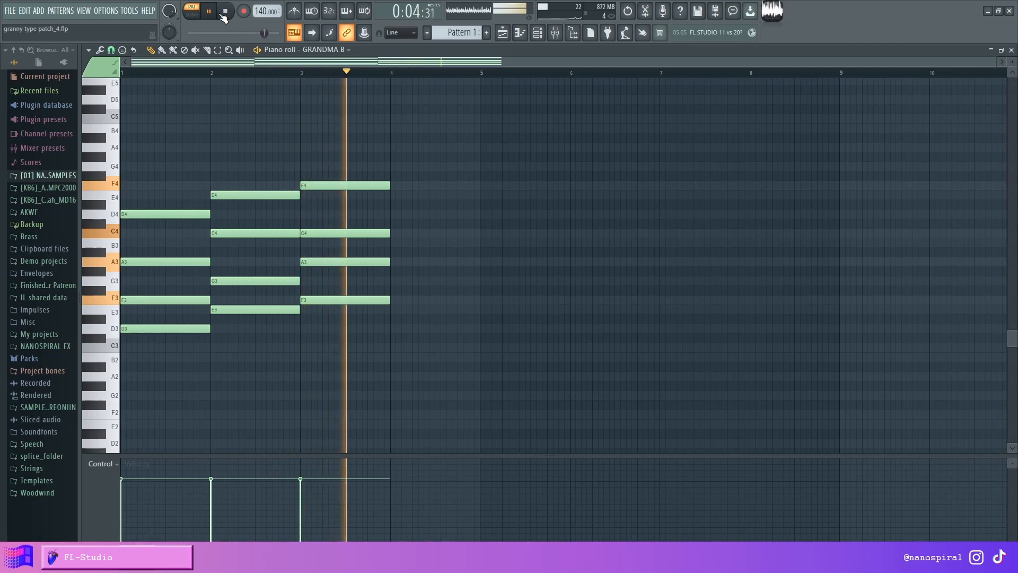
left_click(223, 14)
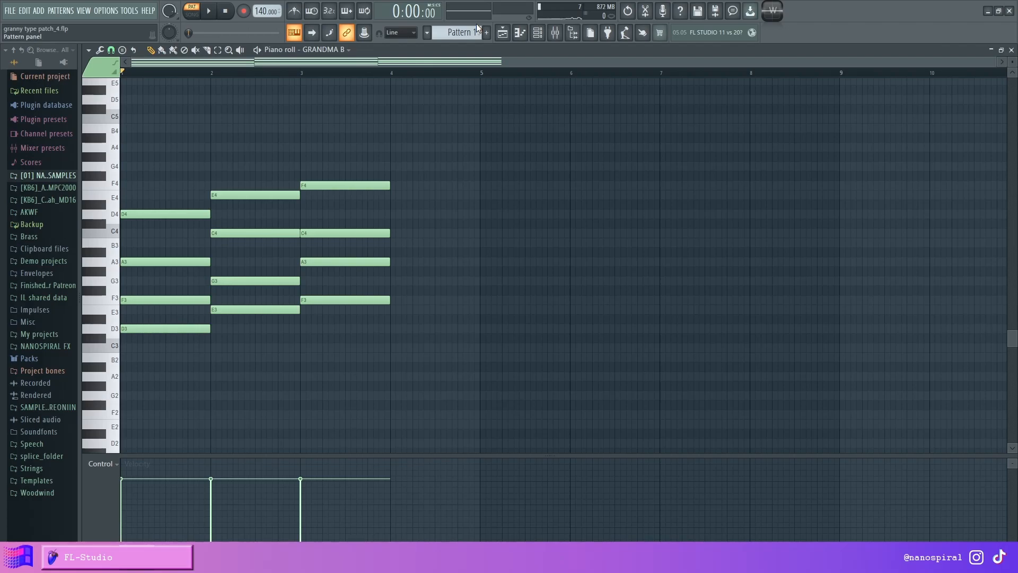
left_click(1010, 49)
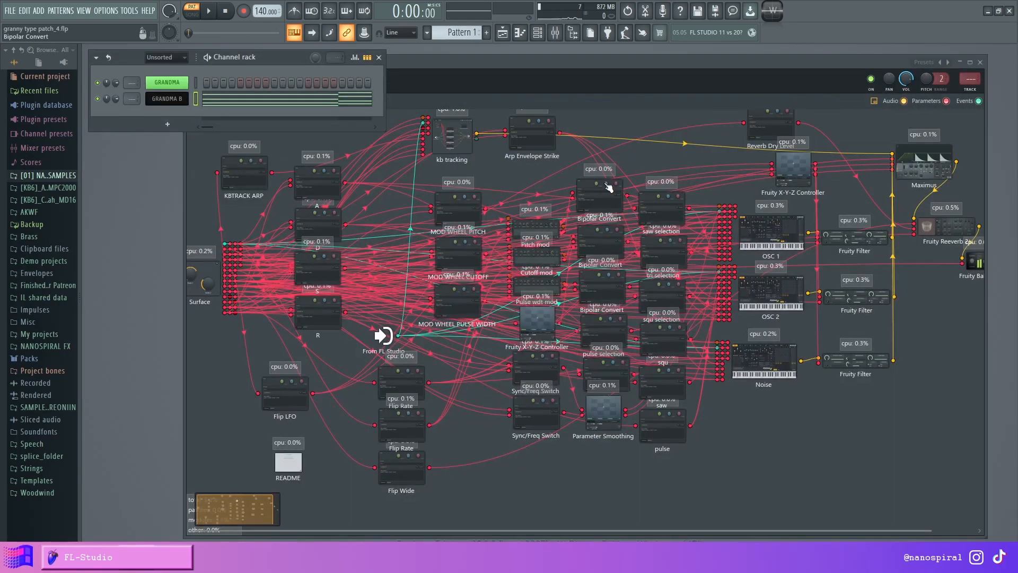
left_click(523, 61)
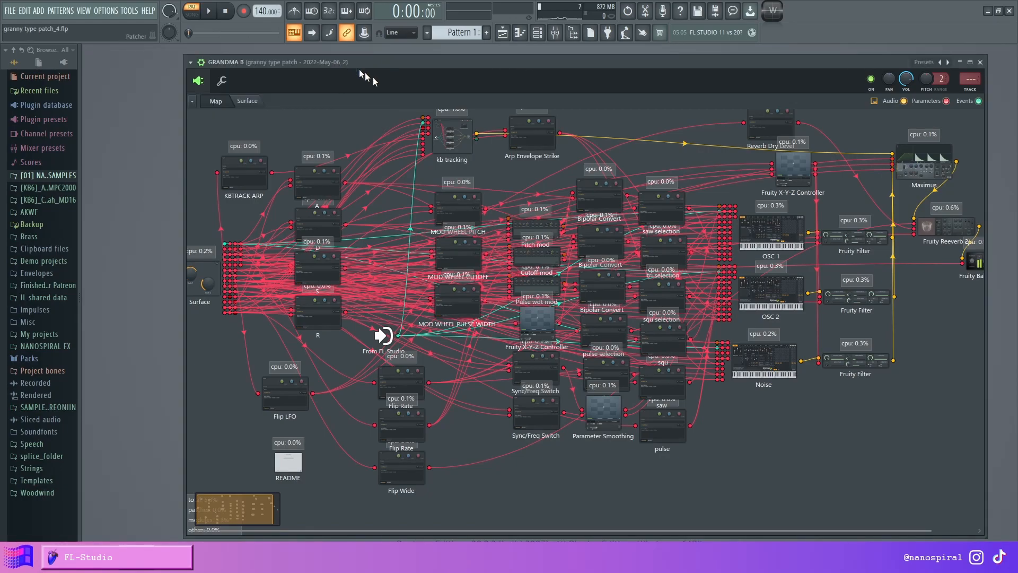
Step: Turn on KBD TRACK on the GRANDMA B surface, and play test notes while adjusting the filter cutoff
left_click(245, 101)
left_click_drag(502, 69, 569, 70)
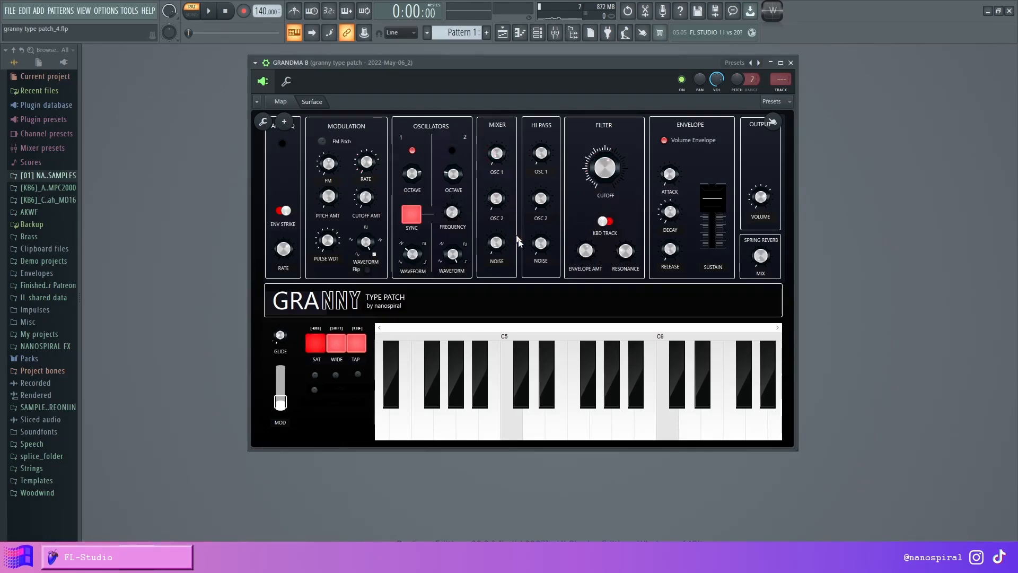
left_click(604, 221)
key("v")
left_click_drag(602, 168, 602, 173)
key("n")
key("x")
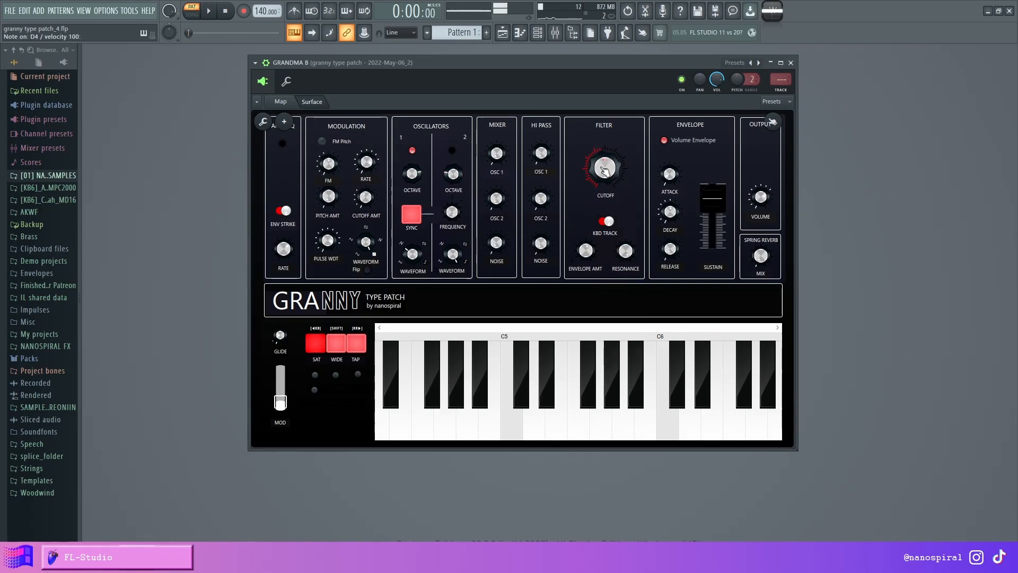
key("c")
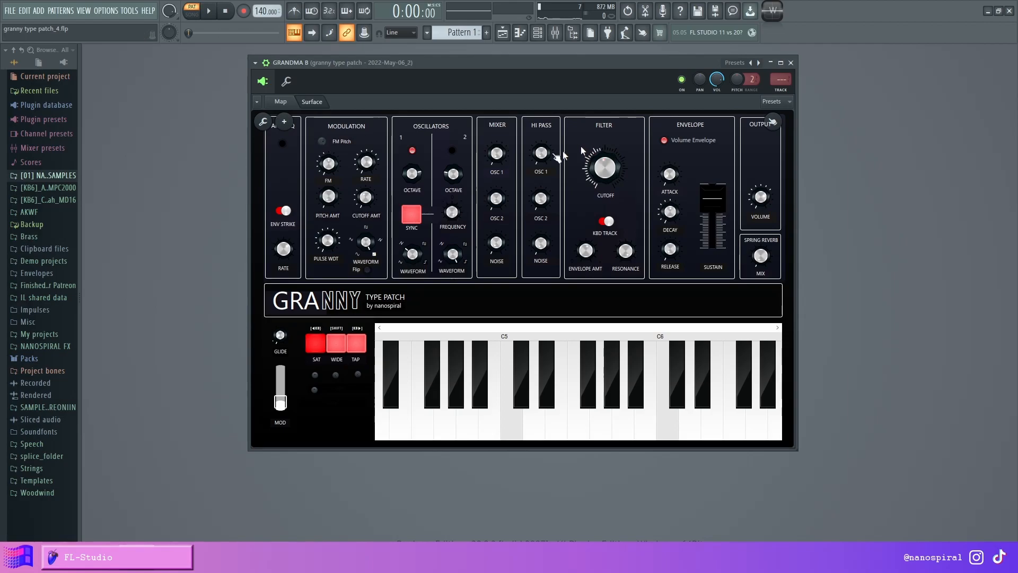
key("c")
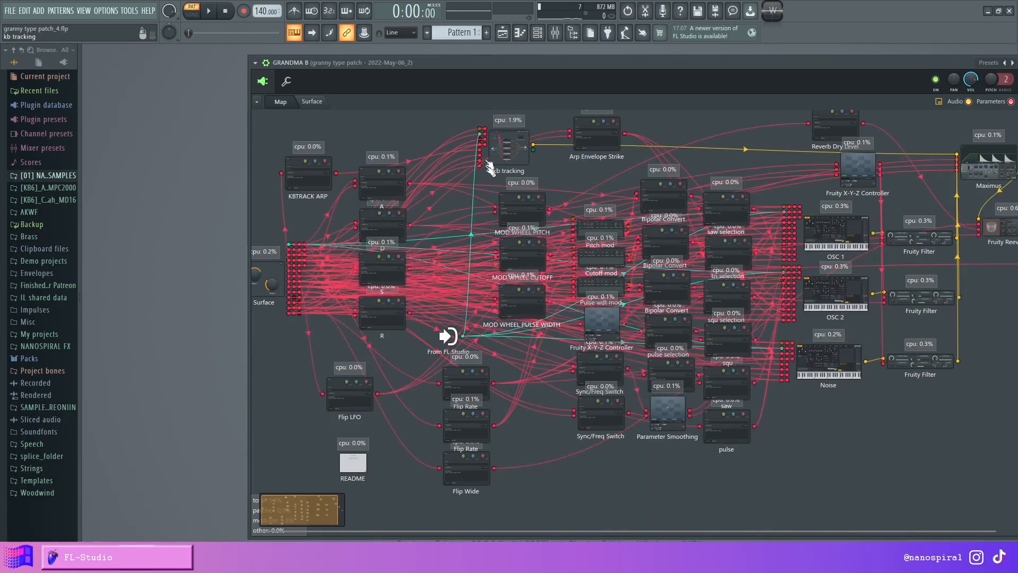
Step: Reposition the kb tracking module in the map, open it, and move its Fruity Envelope Controller slightly higher
left_click_drag(515, 147, 517, 153)
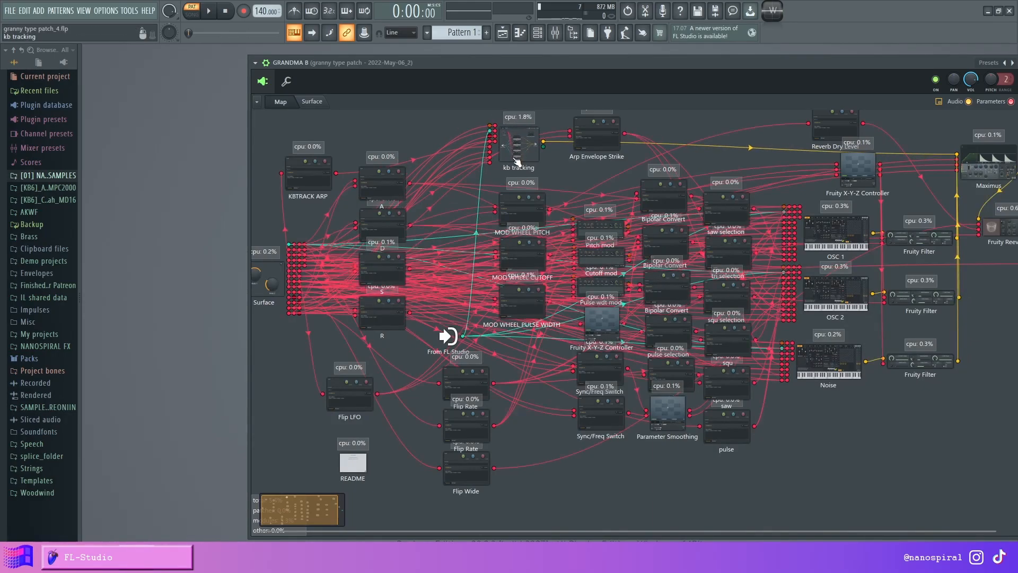
left_click(517, 161)
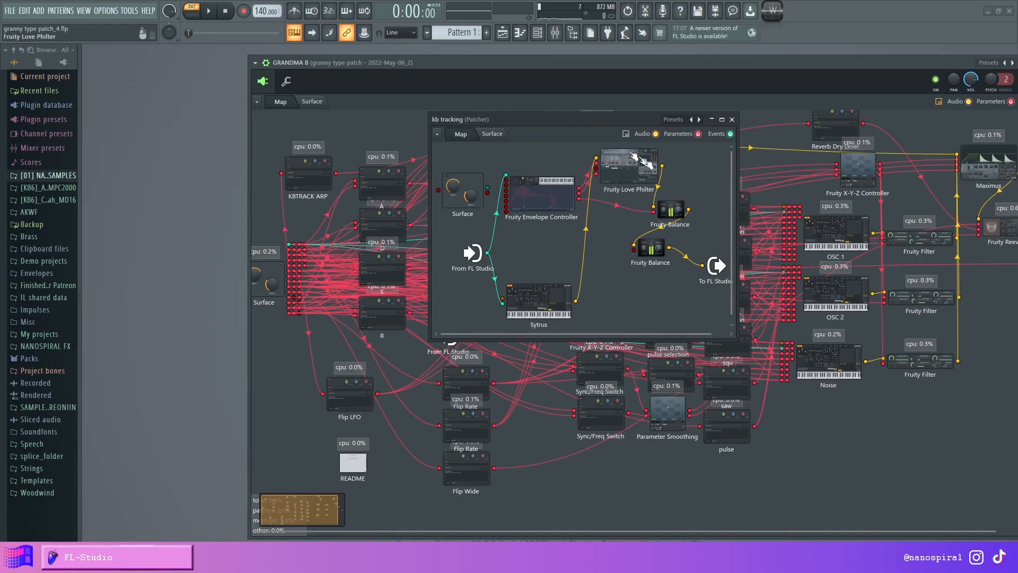
left_click_drag(575, 203, 575, 188)
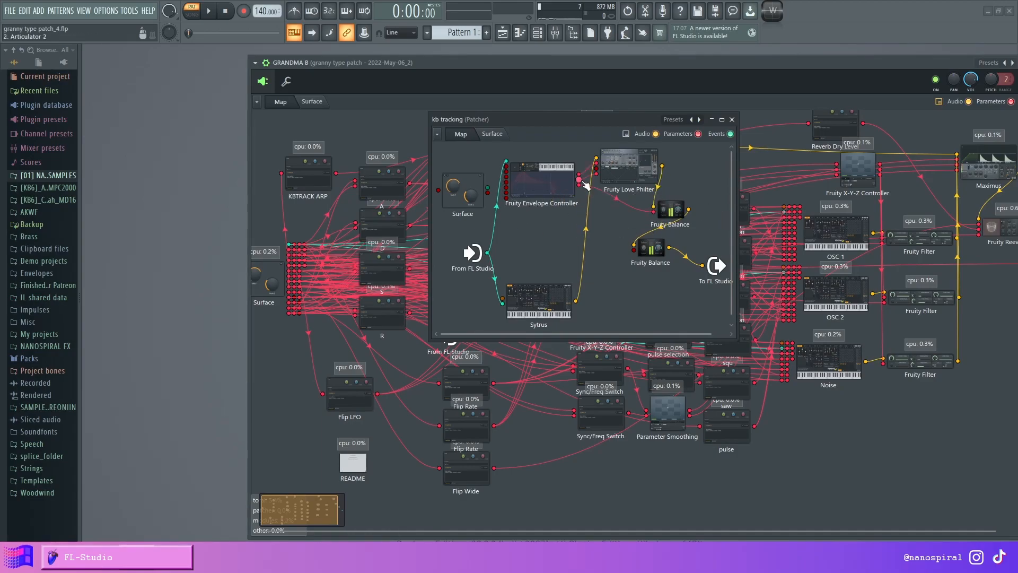
Step: Display the keyboard mapping of articulator 1 in the kb tracking patch's Fruity Envelope Controller
left_click(562, 192)
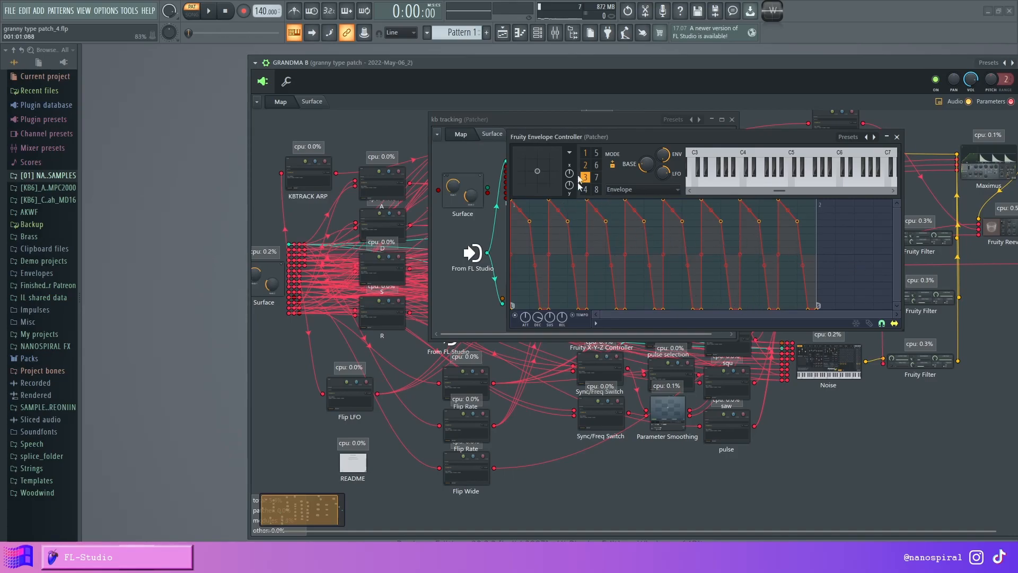
left_click(585, 153)
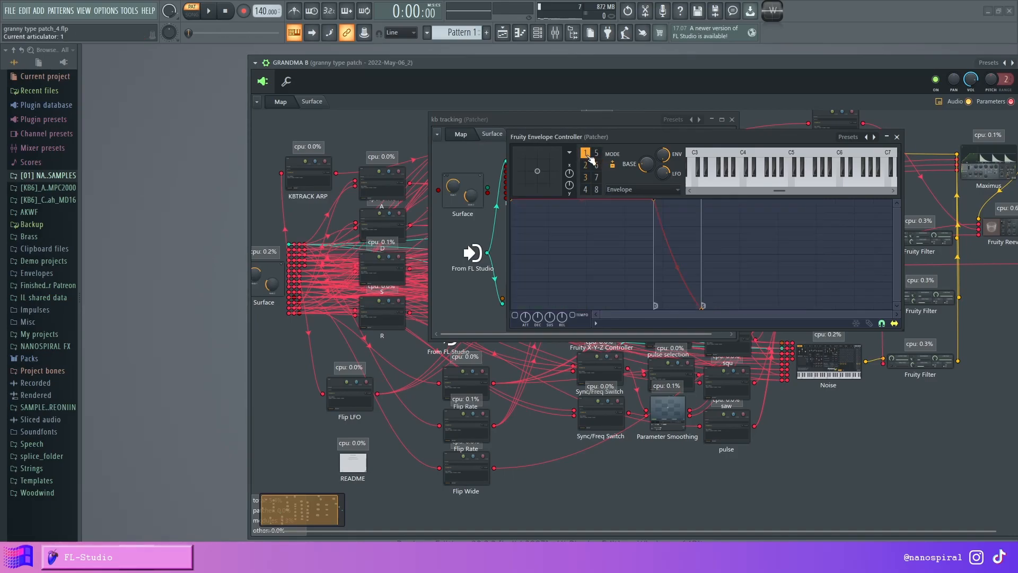
left_click(653, 191)
left_click(625, 228)
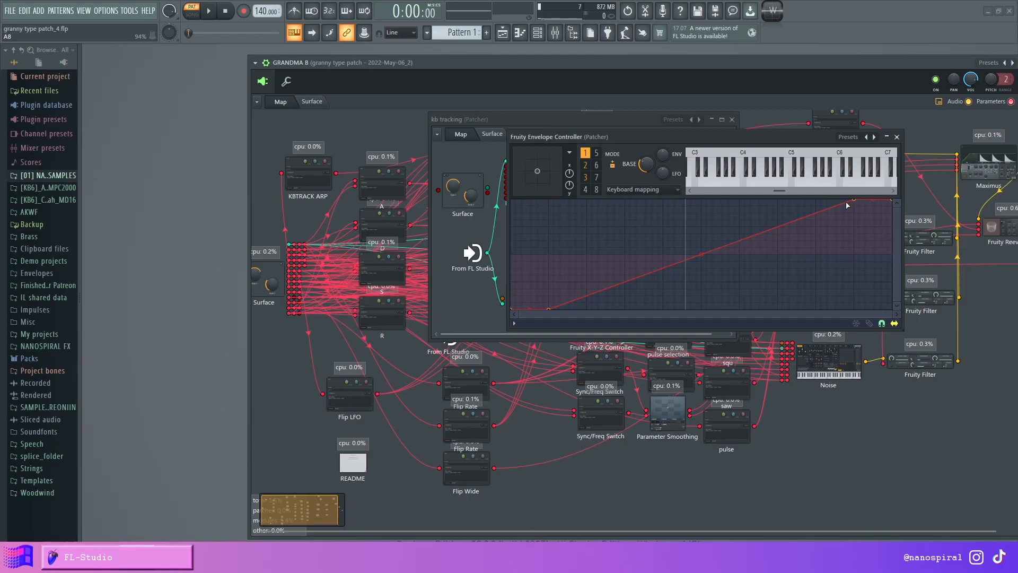
left_click_drag(788, 140, 717, 218)
Step: Examine the Fruity Love Philter's cutoff settings alongside the Envelope Controller's keyboard mapping inside kb tracking
double_click(618, 169)
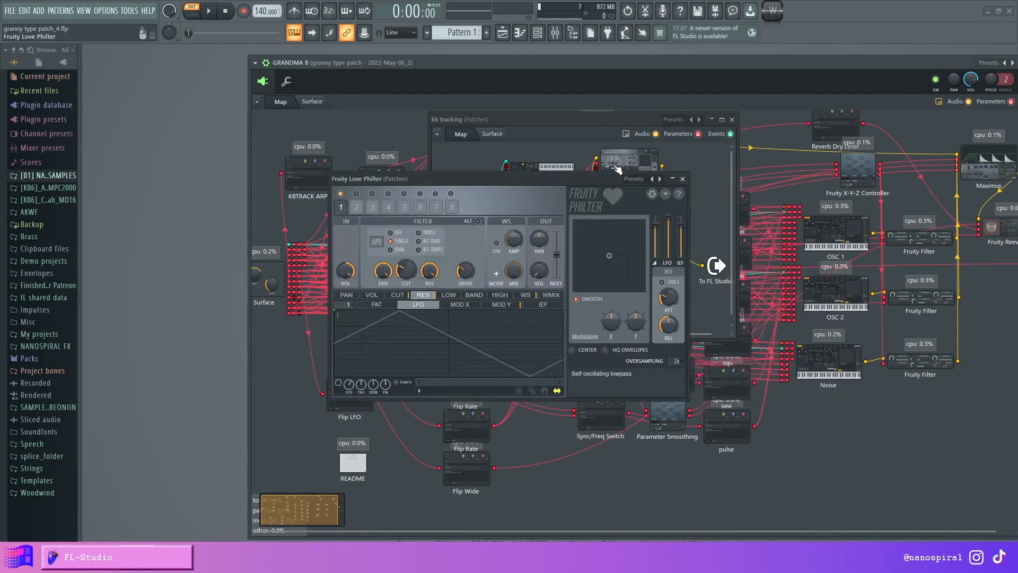
left_click_drag(589, 181, 785, 154)
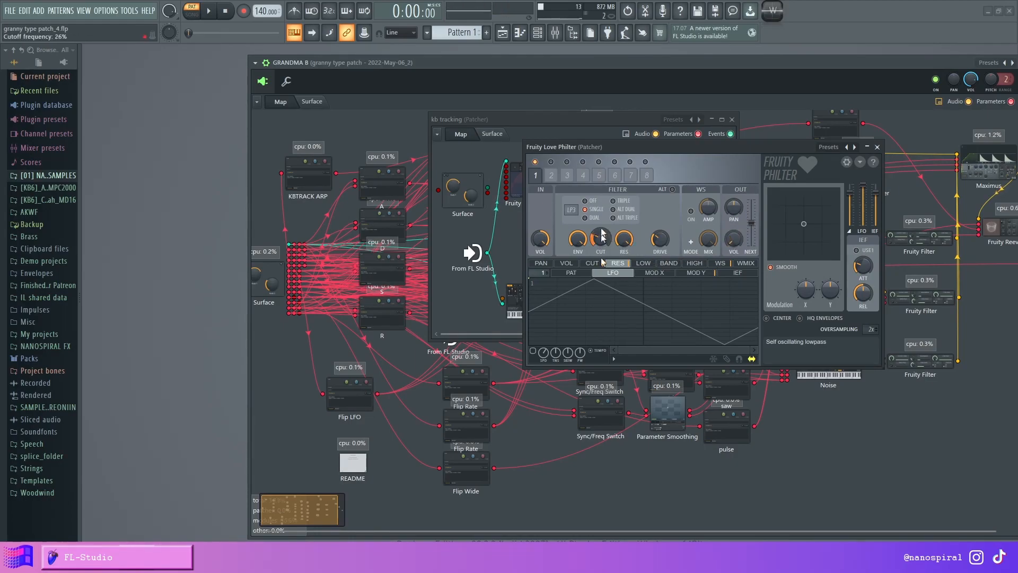
left_click_drag(688, 126, 696, 122)
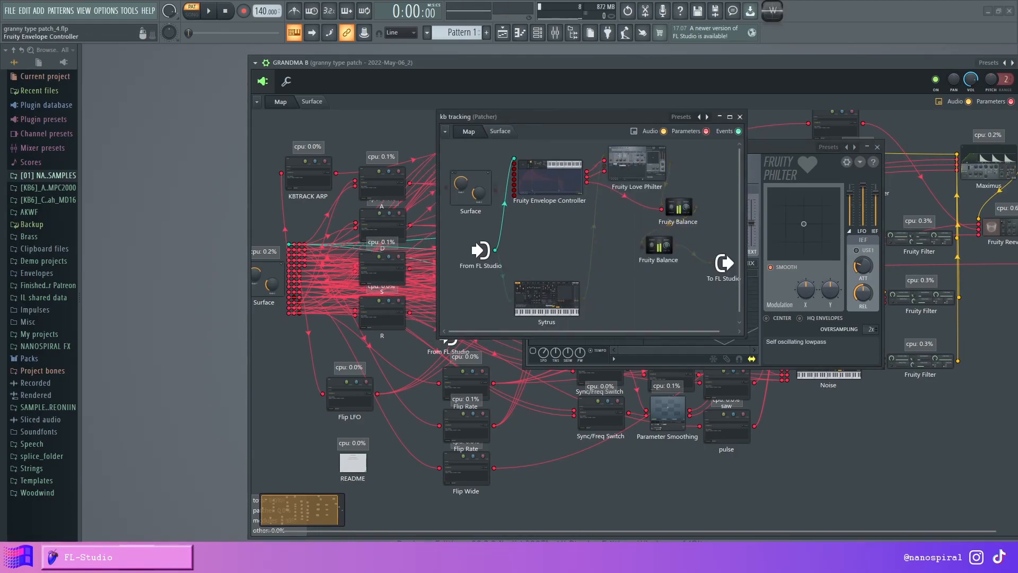
double_click(553, 183)
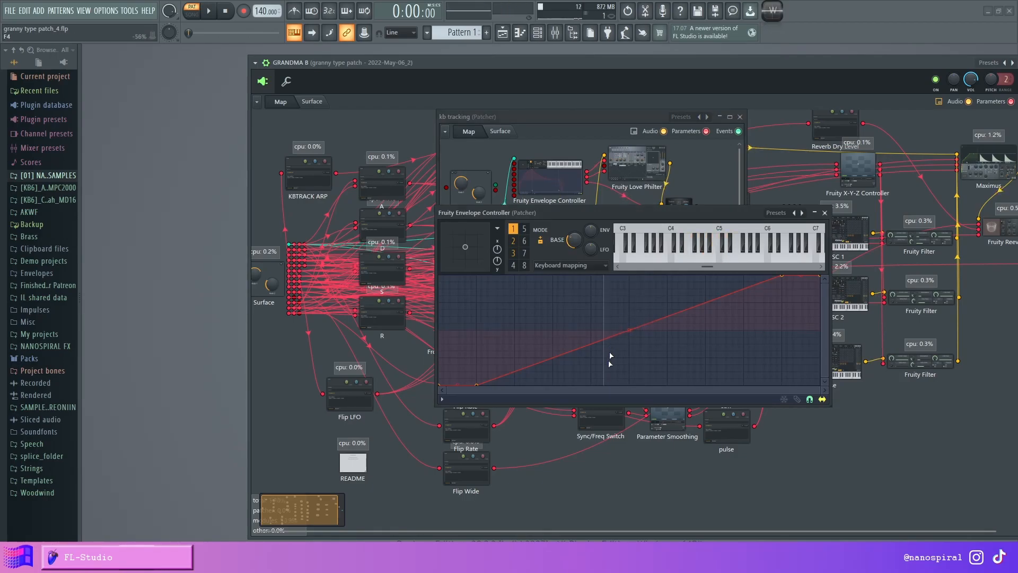
left_click_drag(625, 207, 524, 262)
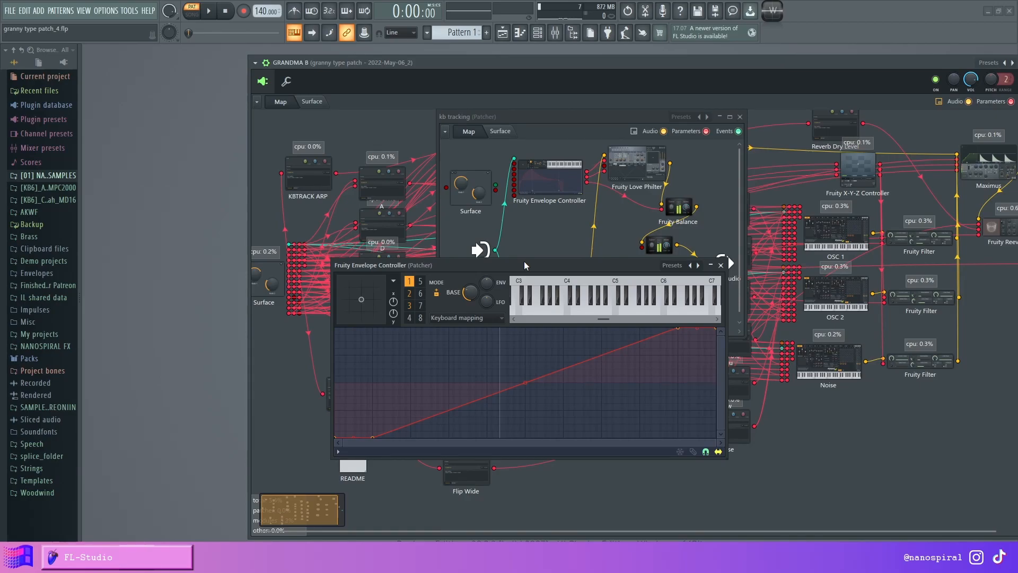
key("Escape")
Step: Move the Sytrus module higher in the kb tracking map and inspect its operator 1 settings
left_click_drag(554, 307, 559, 274)
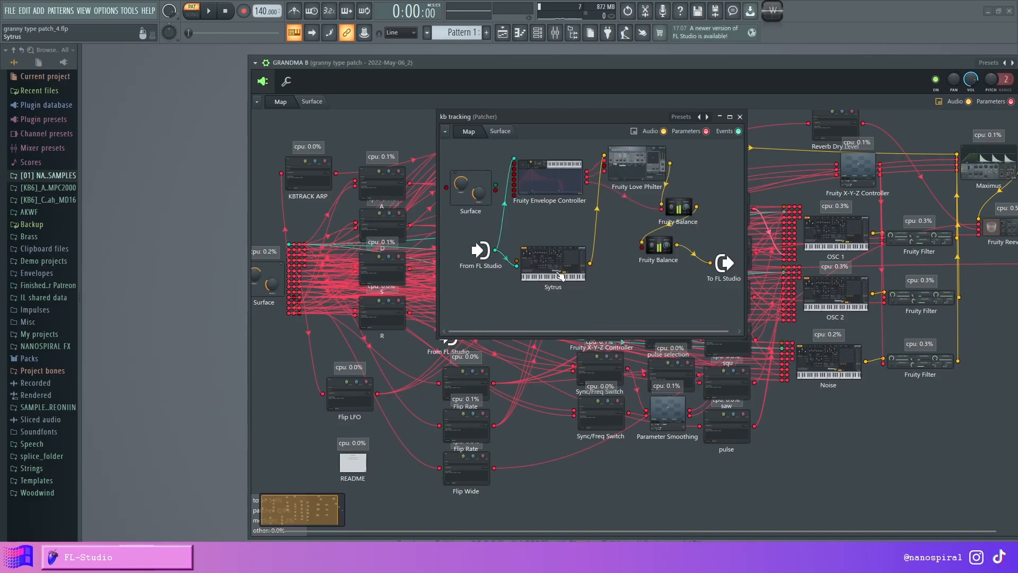
double_click(559, 274)
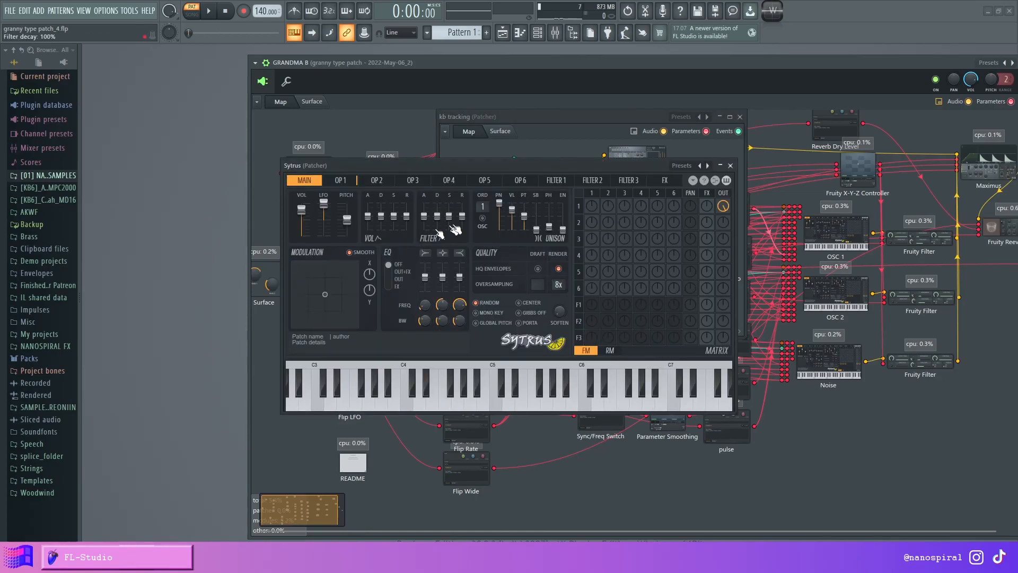
left_click(335, 180)
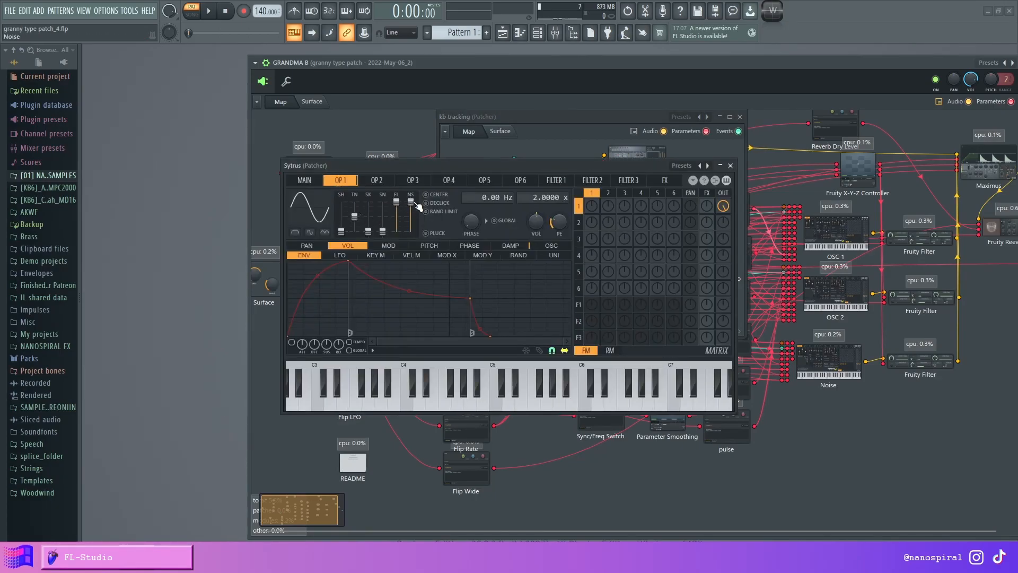
left_click(730, 165)
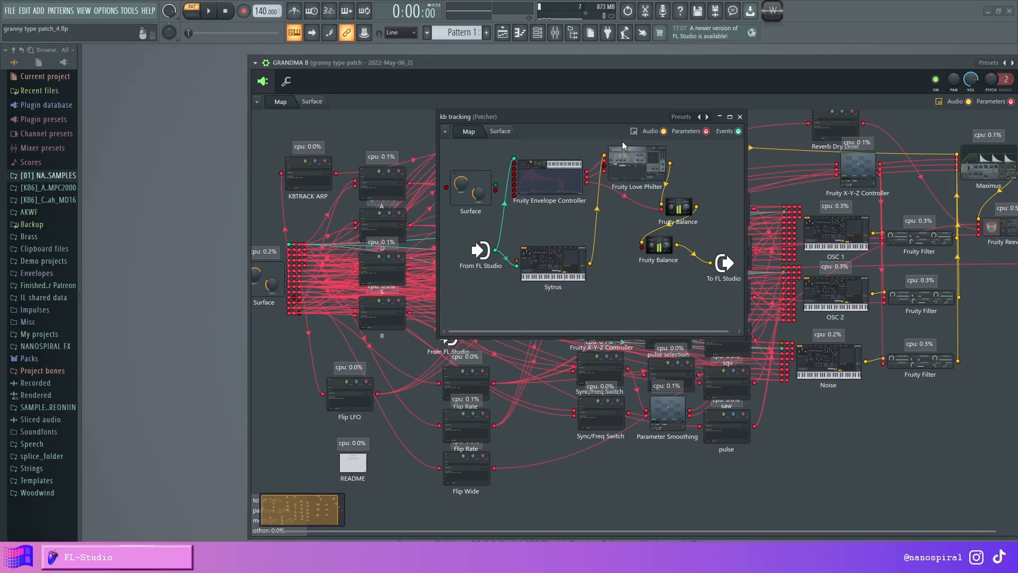
Step: Review the Fruity Love Philter in kb tracking again and return to the GRANDMA B surface
left_click(634, 169)
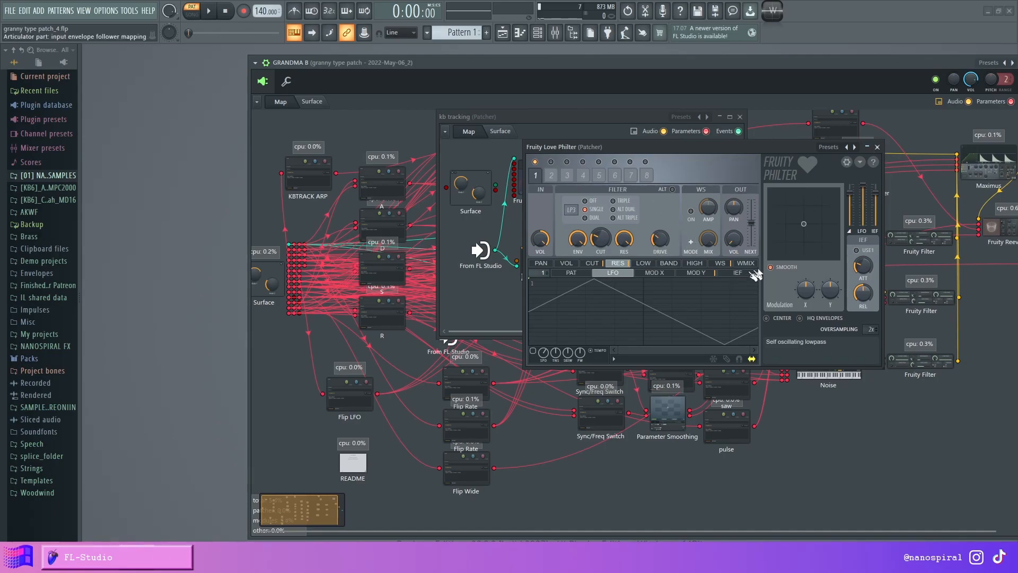
left_click(312, 101)
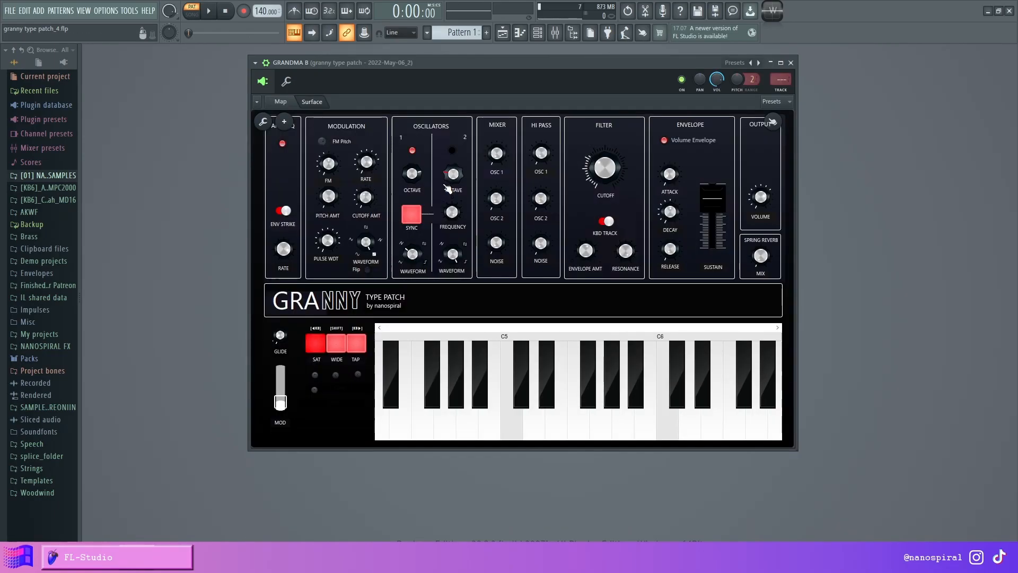